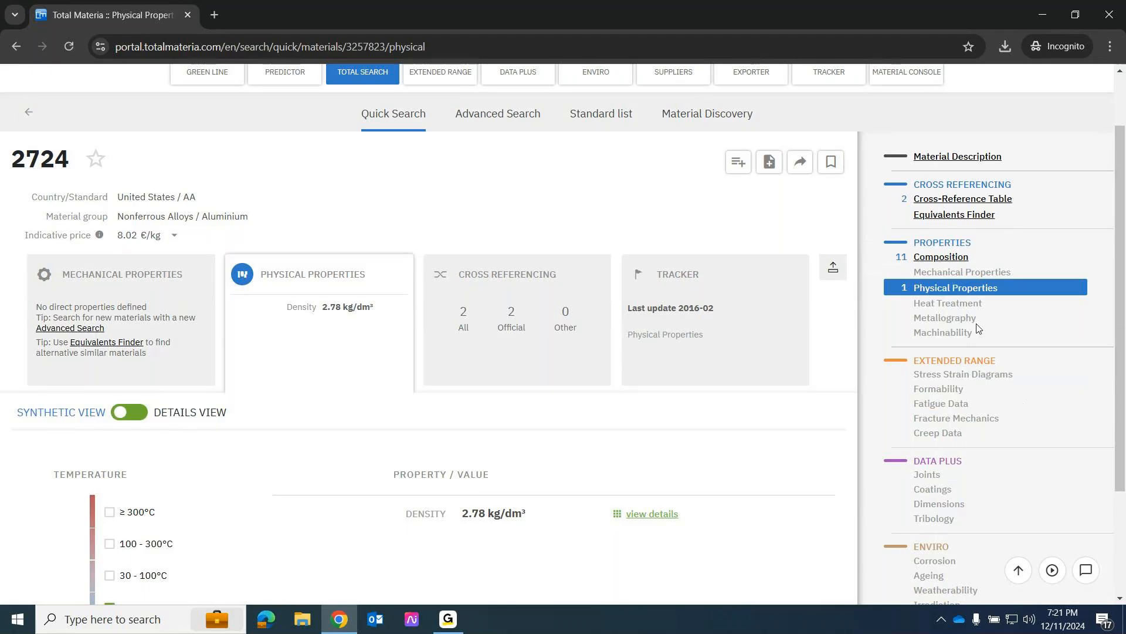
- Open the cross-reference table for alloy 2724 (AA) and compare it side by side with its international ISO equivalent
left_click(968, 201)
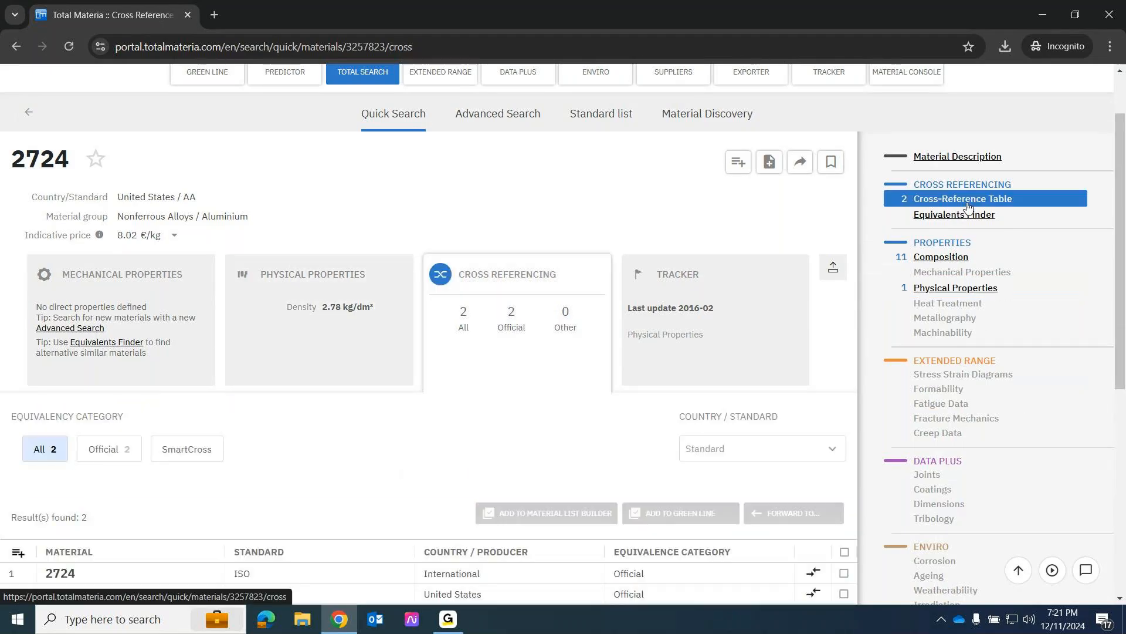
scroll(546, 528, "down", 2)
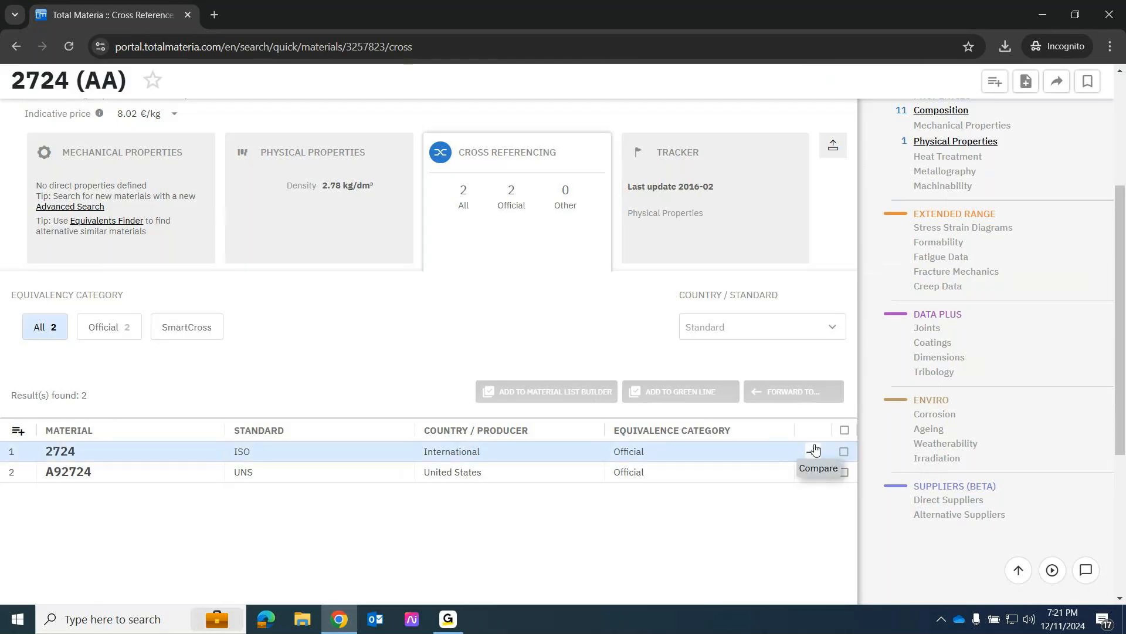
left_click(814, 450)
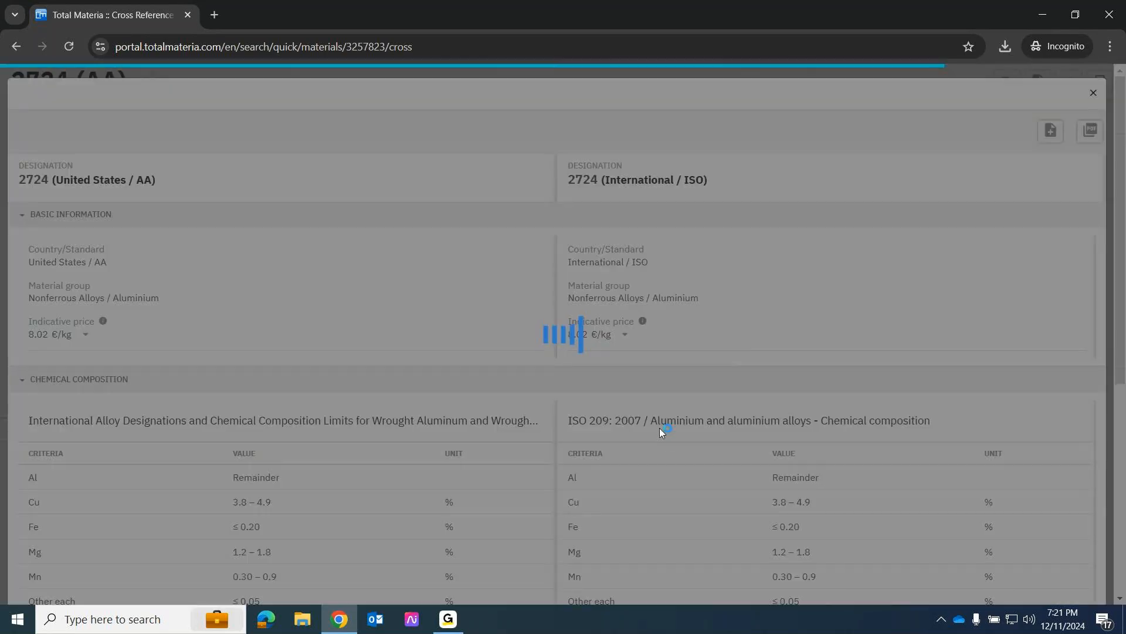
scroll(516, 520, "down", 6)
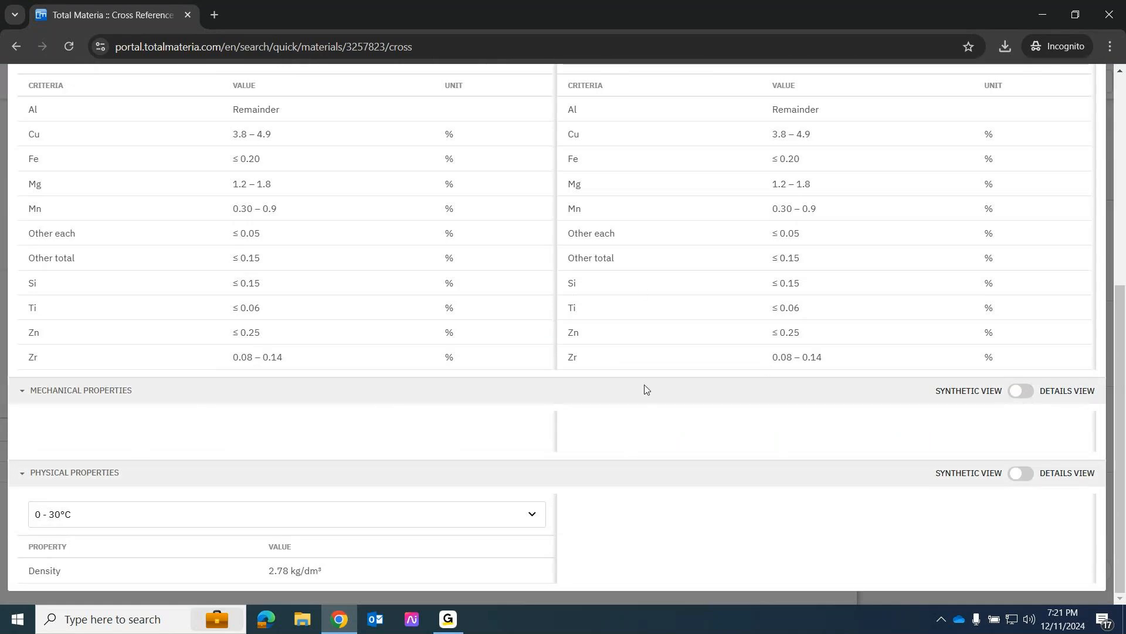
scroll(963, 410, "up", 6)
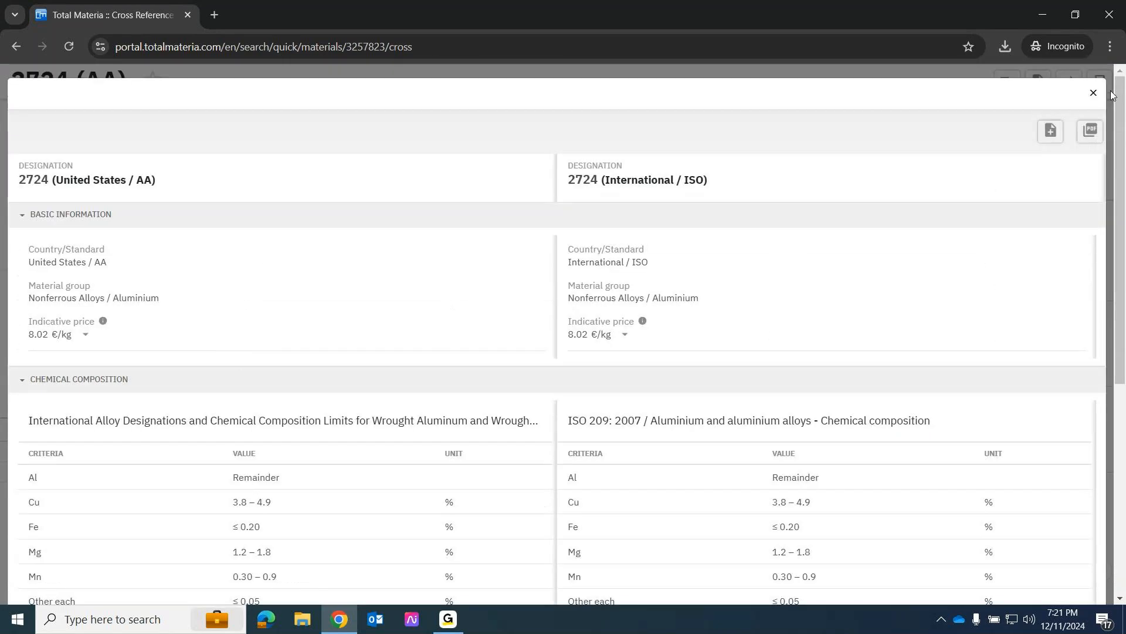
left_click(1091, 95)
- Open the Predictor module and set its first step to choosing an existing material instead of entering a composition
scroll(336, 211, "up", 3)
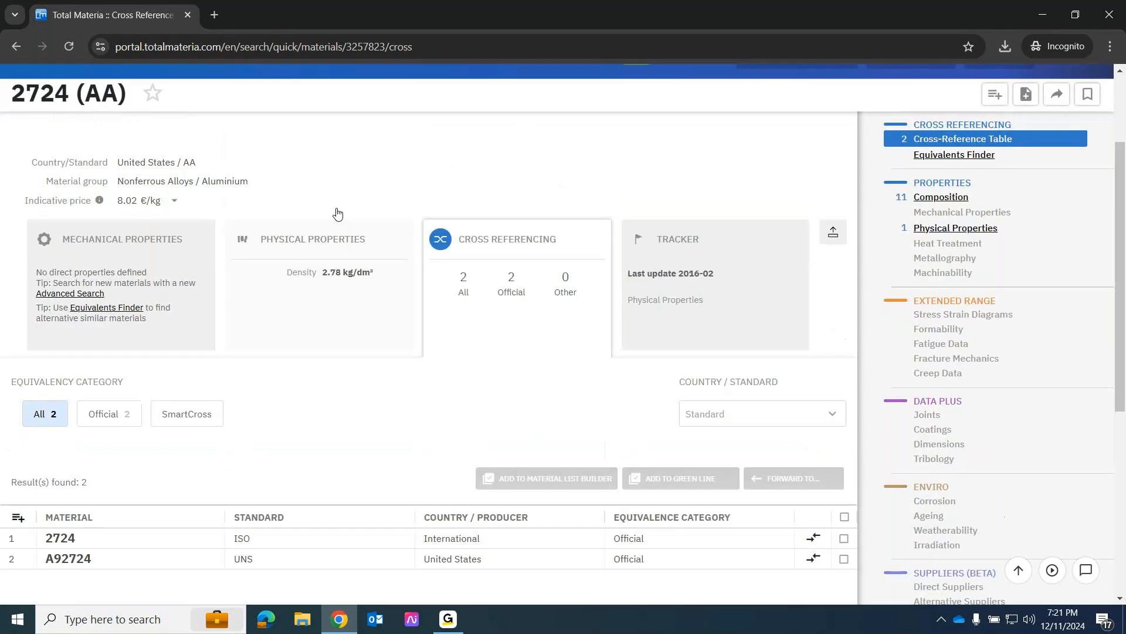
left_click(313, 153)
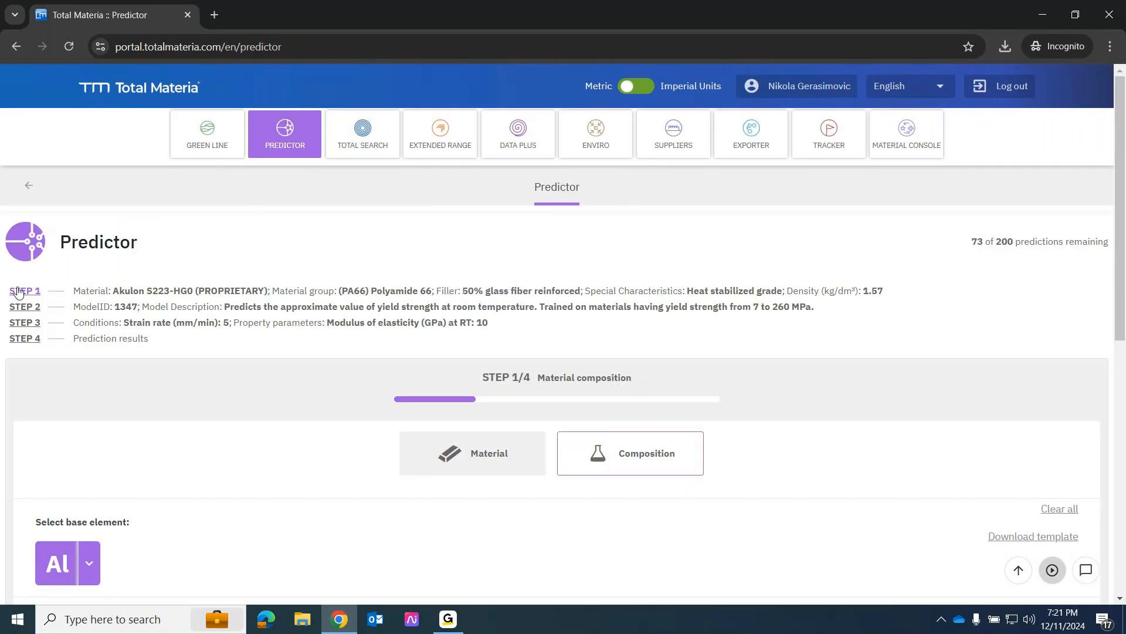
scroll(359, 382, "down", 3)
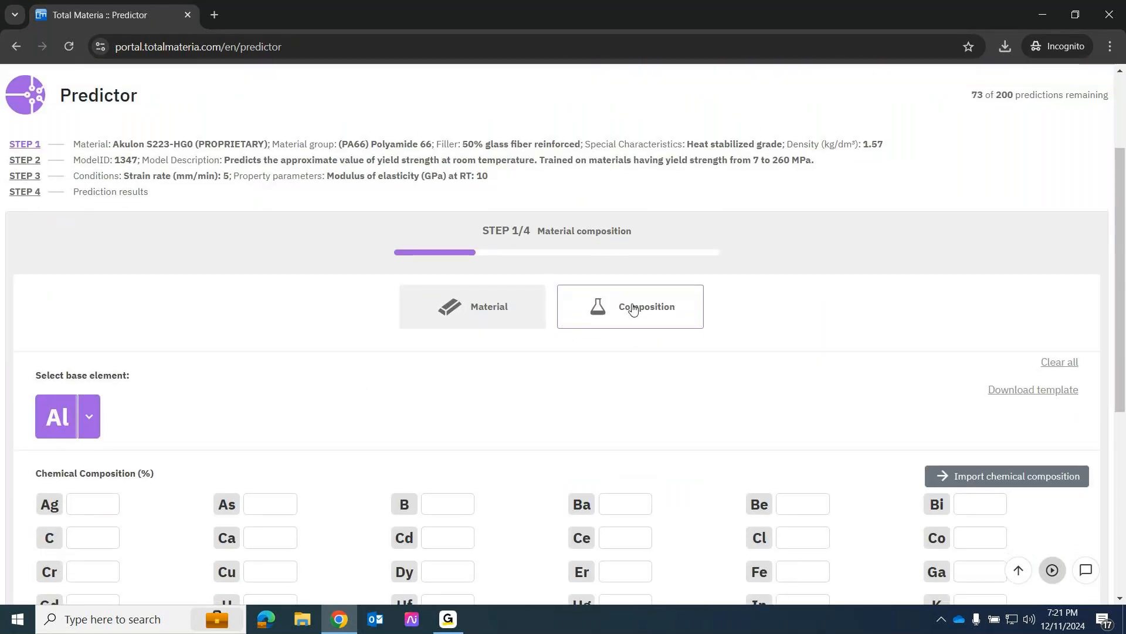
left_click(474, 300)
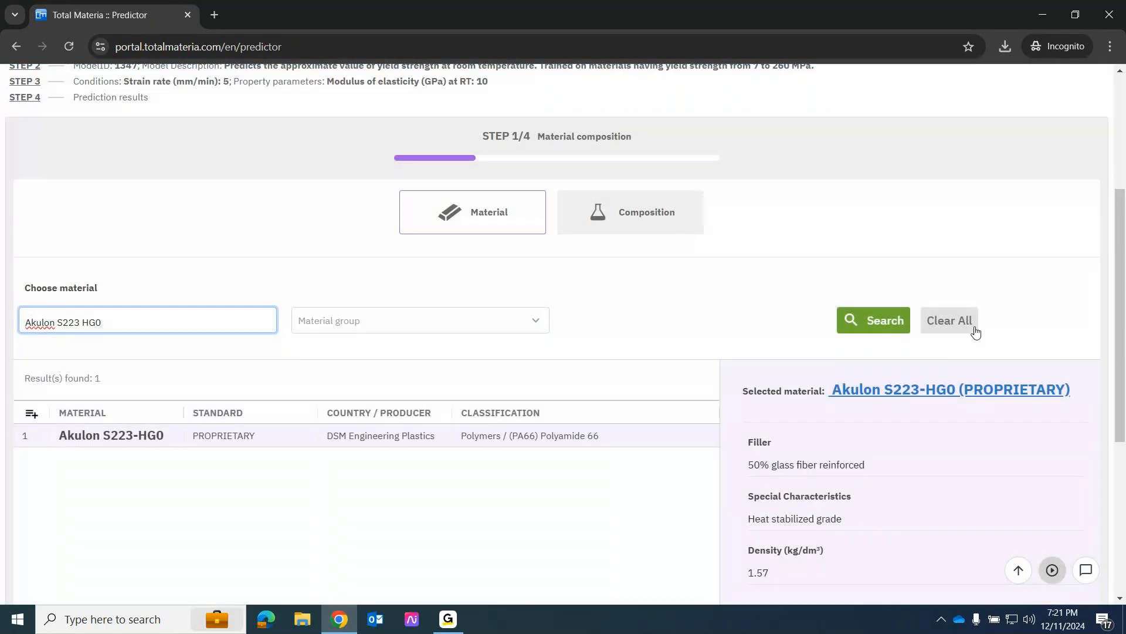
- Clear the previous material search and search for the designation 2724 AA
left_click(949, 320)
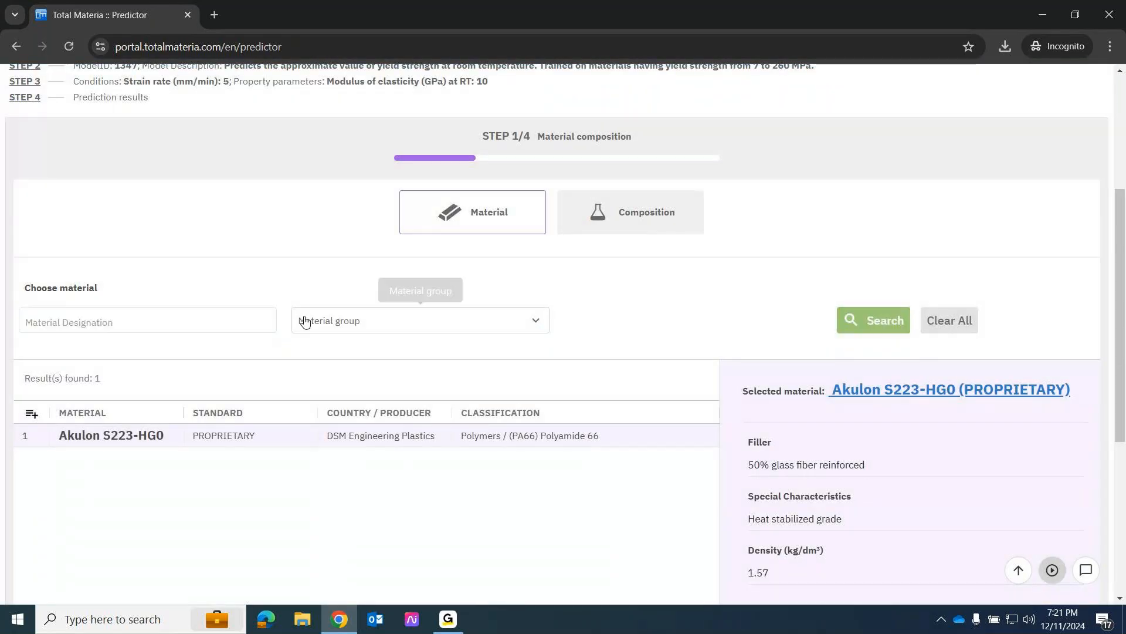
left_click(188, 320)
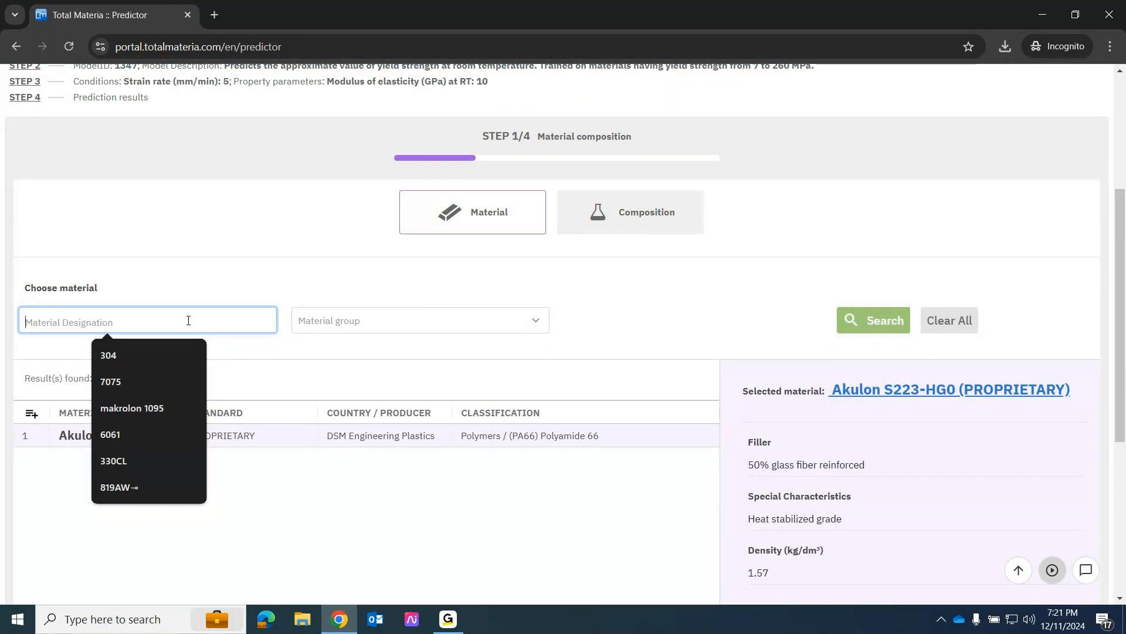
type("2724")
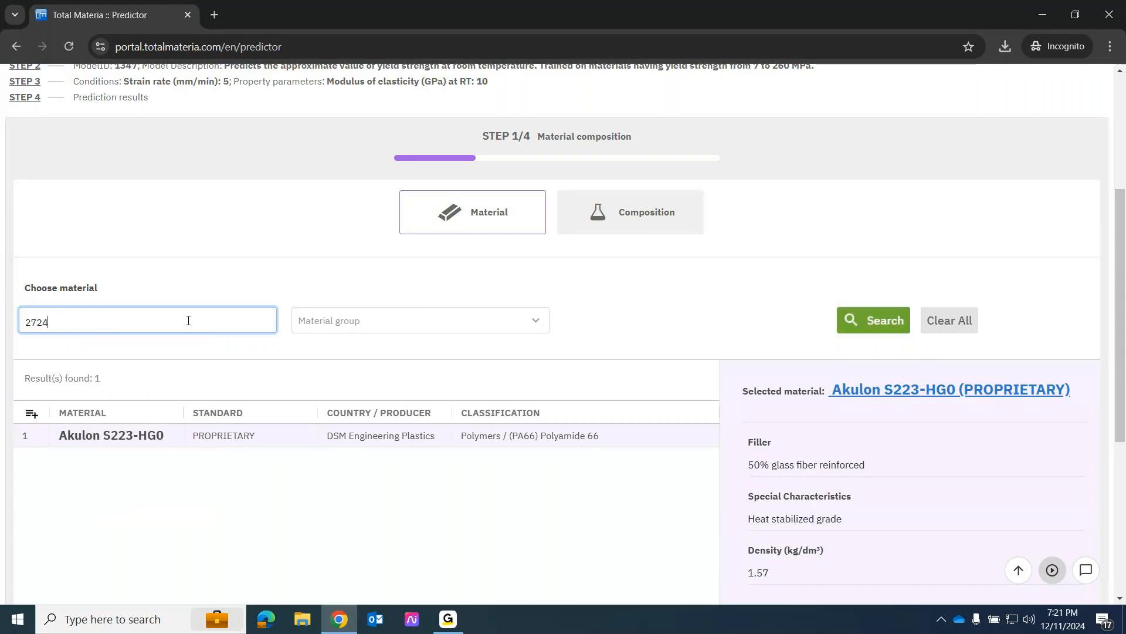
type(" AA")
left_click(900, 309)
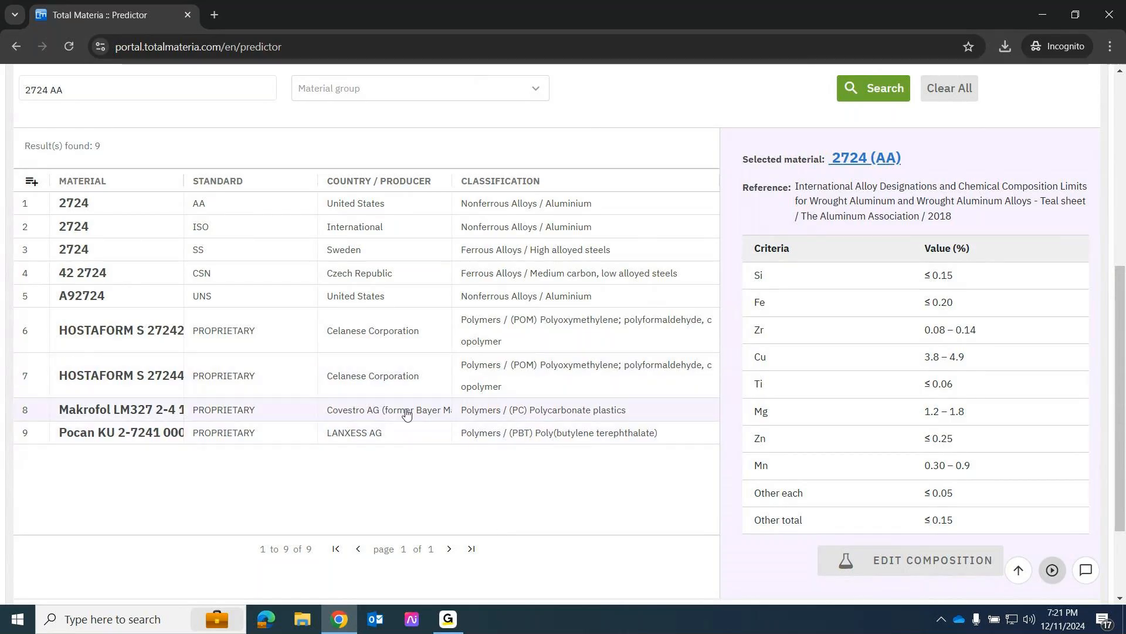
- Choose the United States AA aluminium alloy 2724 from the search results and proceed to model selection
left_click(141, 206)
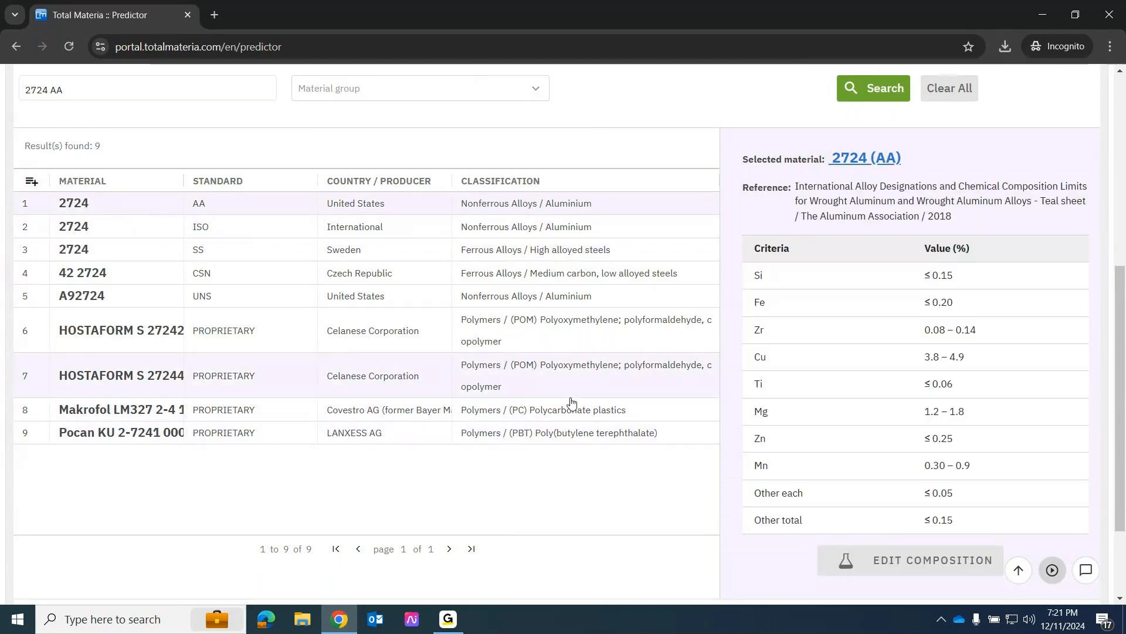
scroll(598, 473, "down", 2)
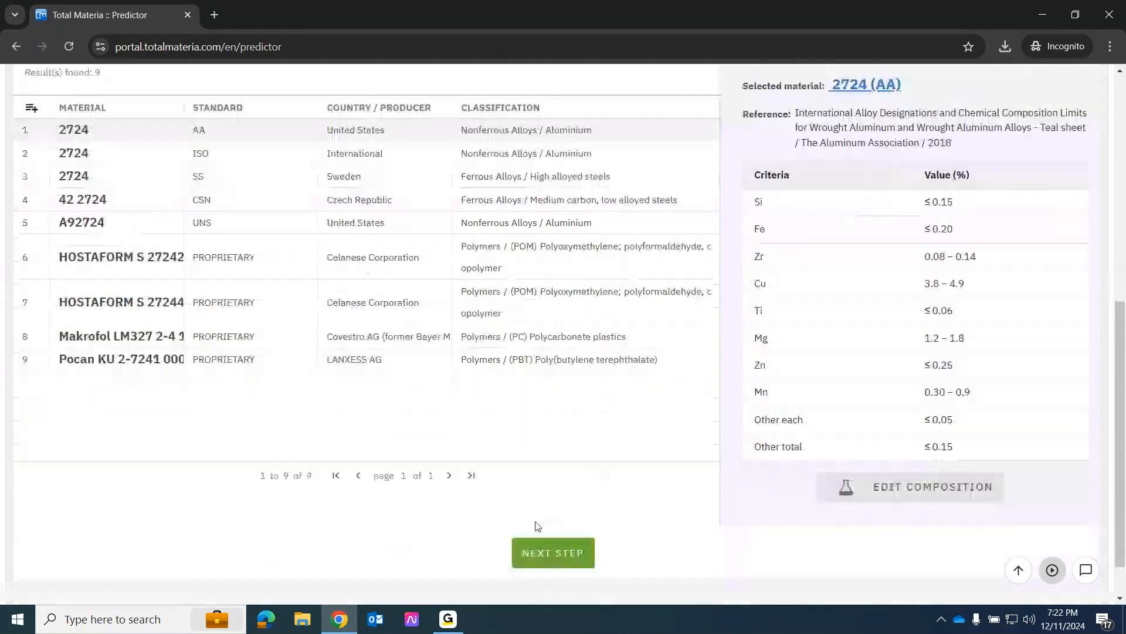
left_click(563, 554)
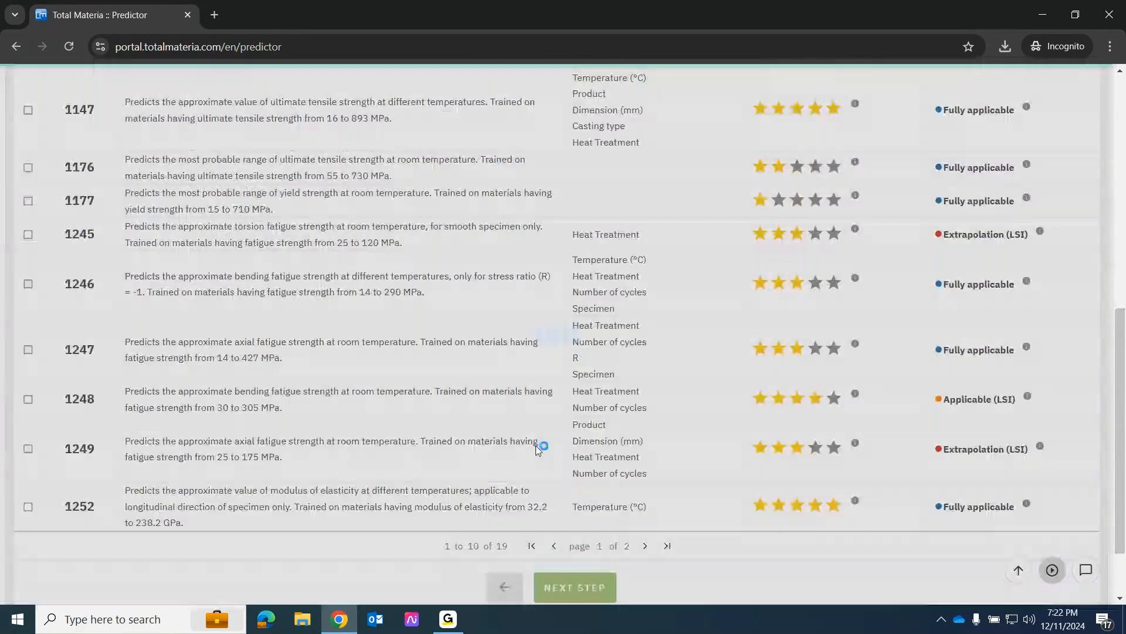
- Examine the available model filter options for property, output type, performance rating and applicability
scroll(473, 326, "up", 8)
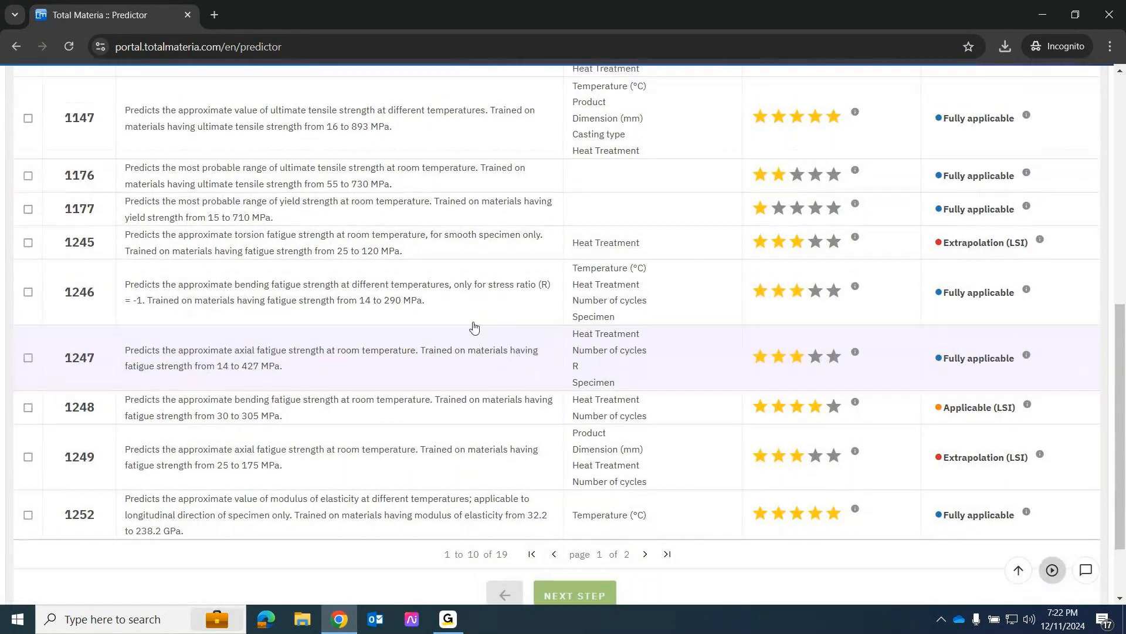
left_click(117, 355)
left_click_drag(218, 411, 229, 508)
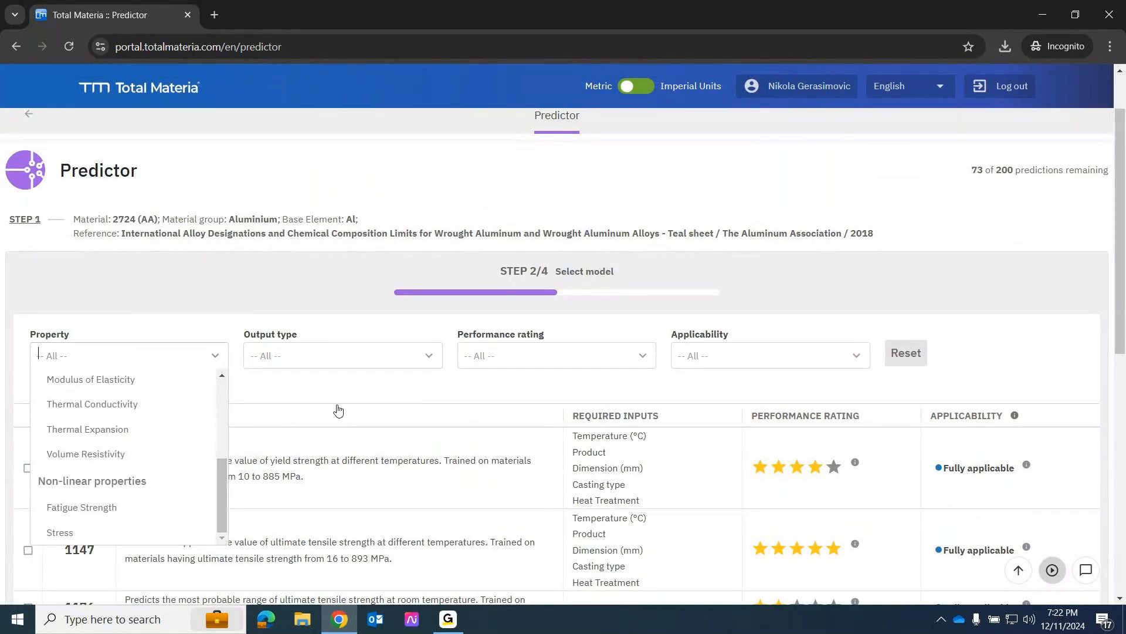
left_click(329, 355)
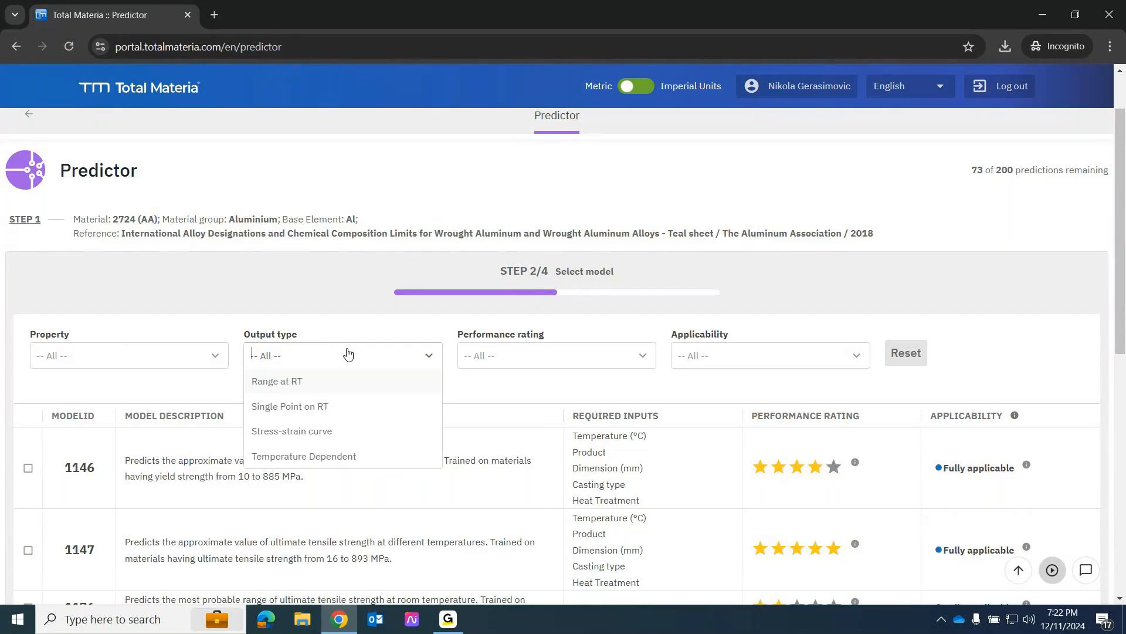
left_click(583, 358)
left_click(752, 354)
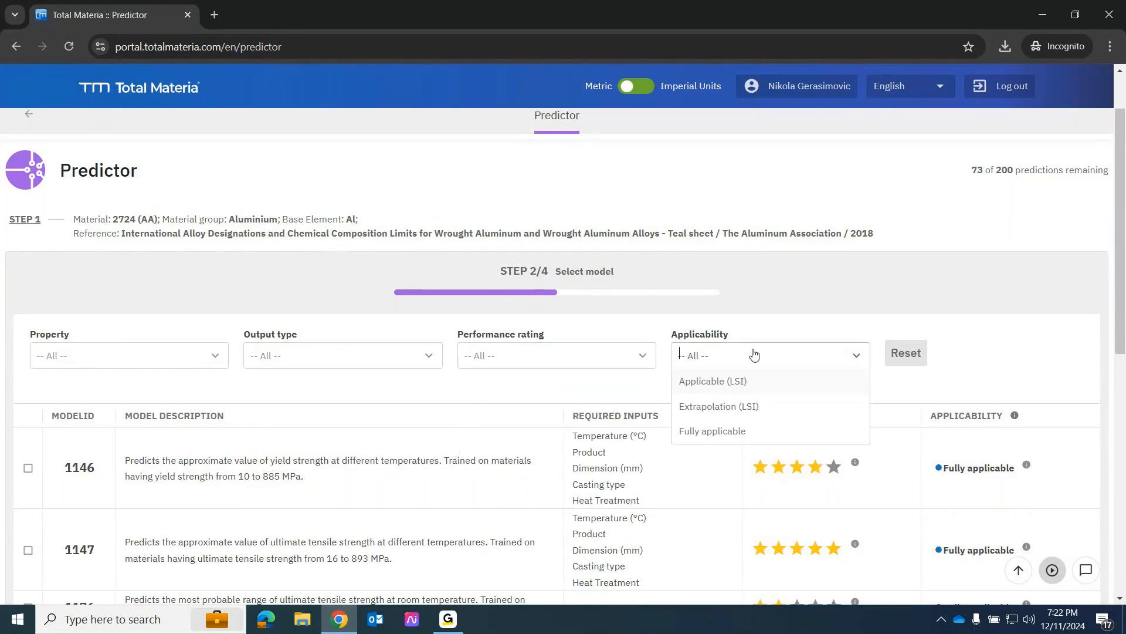
left_click(370, 385)
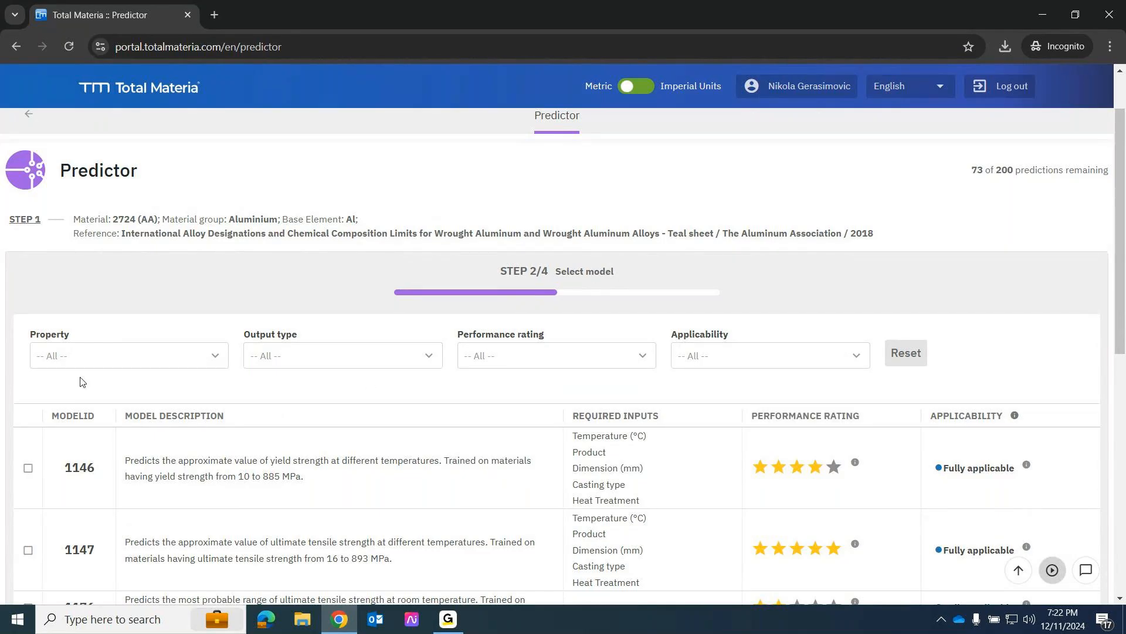
- Filter the prediction models by Tensile Strength, select model 1147 and proceed to its parameters
left_click(113, 359)
type("tens")
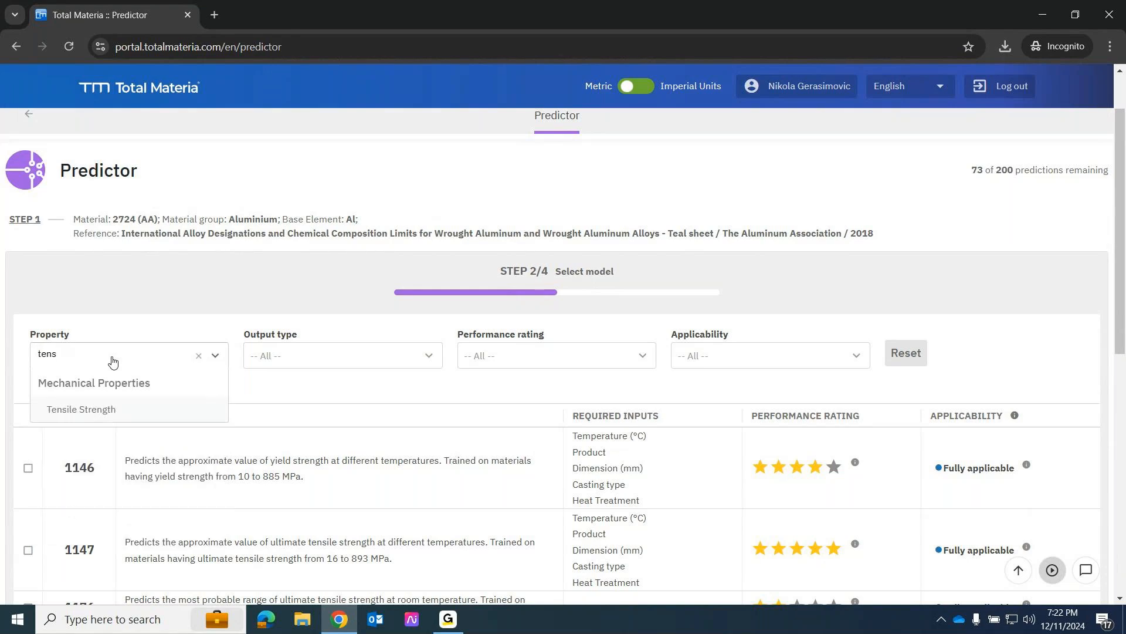
left_click(105, 410)
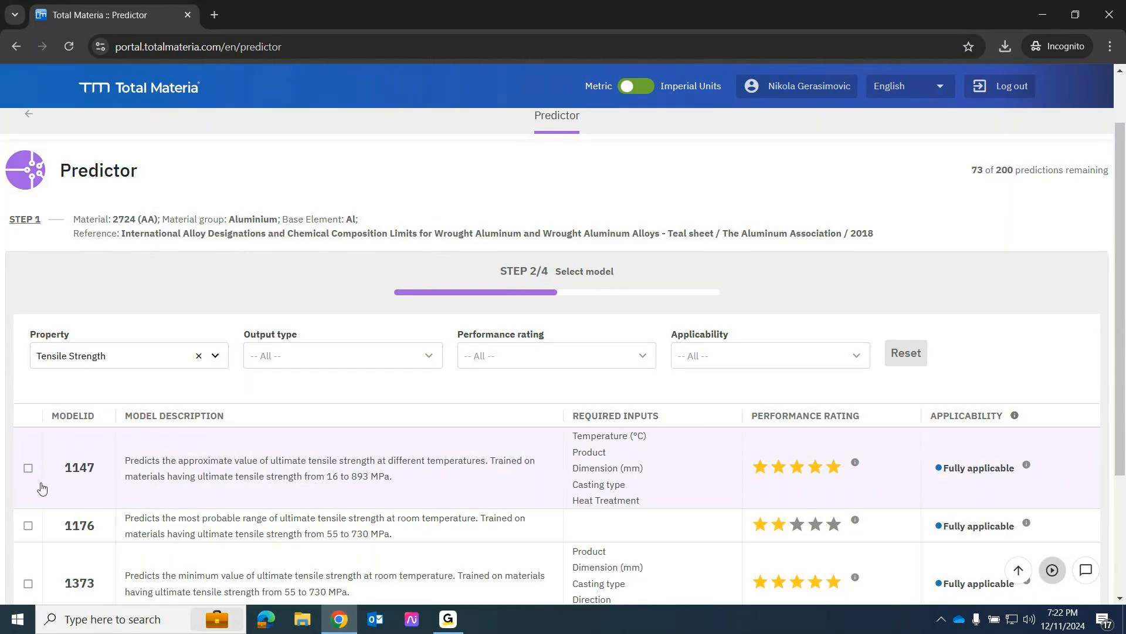
left_click(28, 468)
scroll(372, 508, "down", 3)
left_click(572, 503)
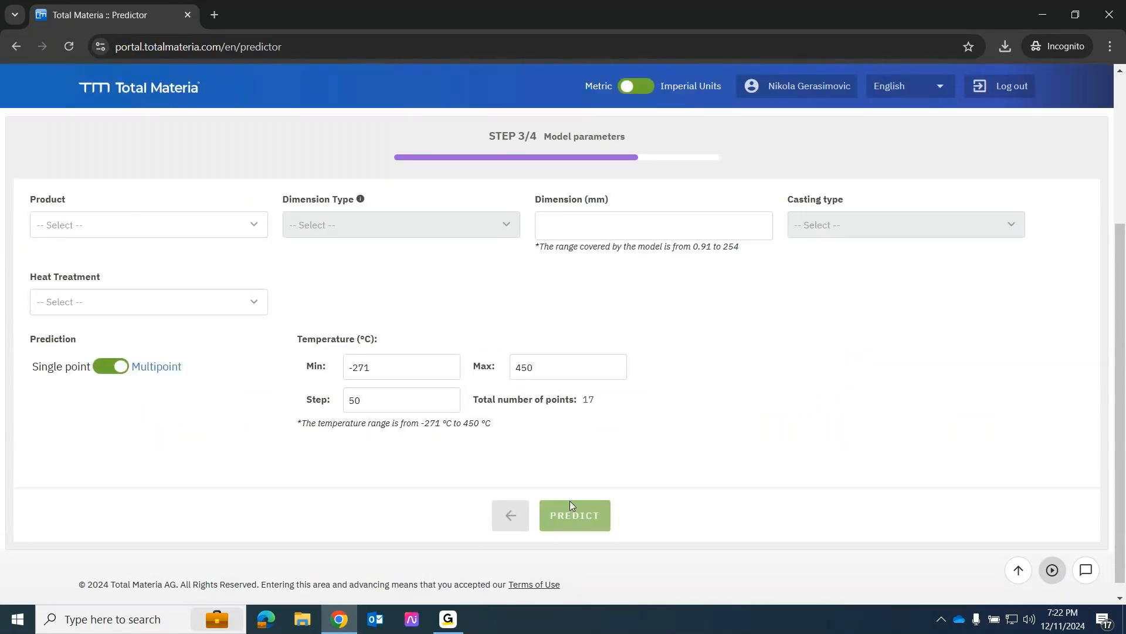
- Set the model parameters to product Plates, dimension type Thickness, dimension 20 mm and heat treatment Temper (T6)
scroll(536, 302, "up", 1)
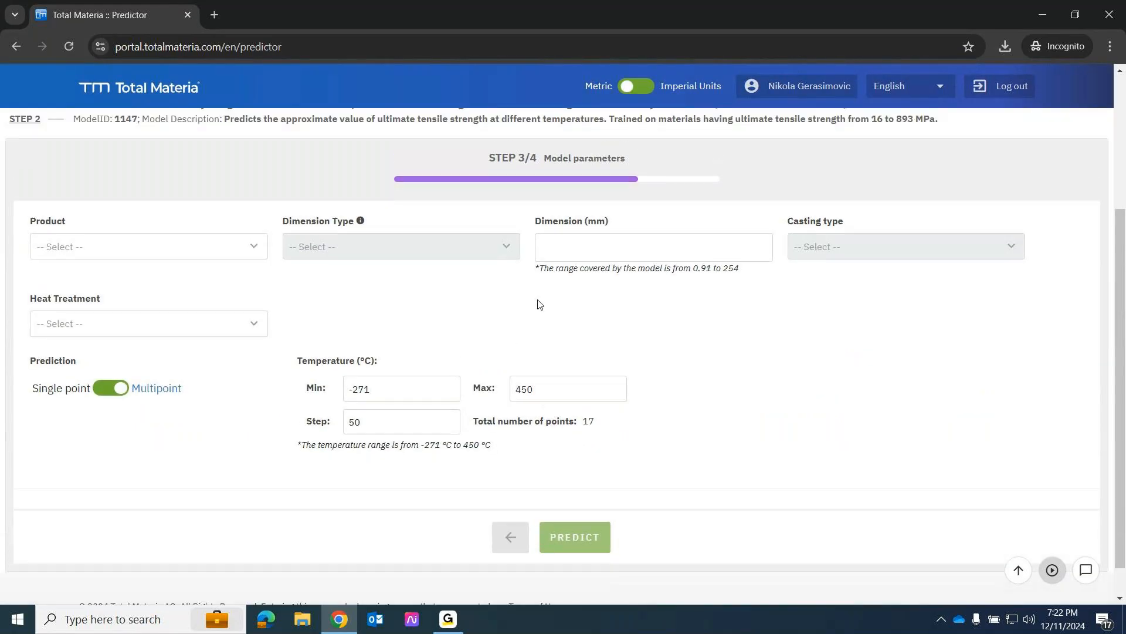
left_click(193, 298)
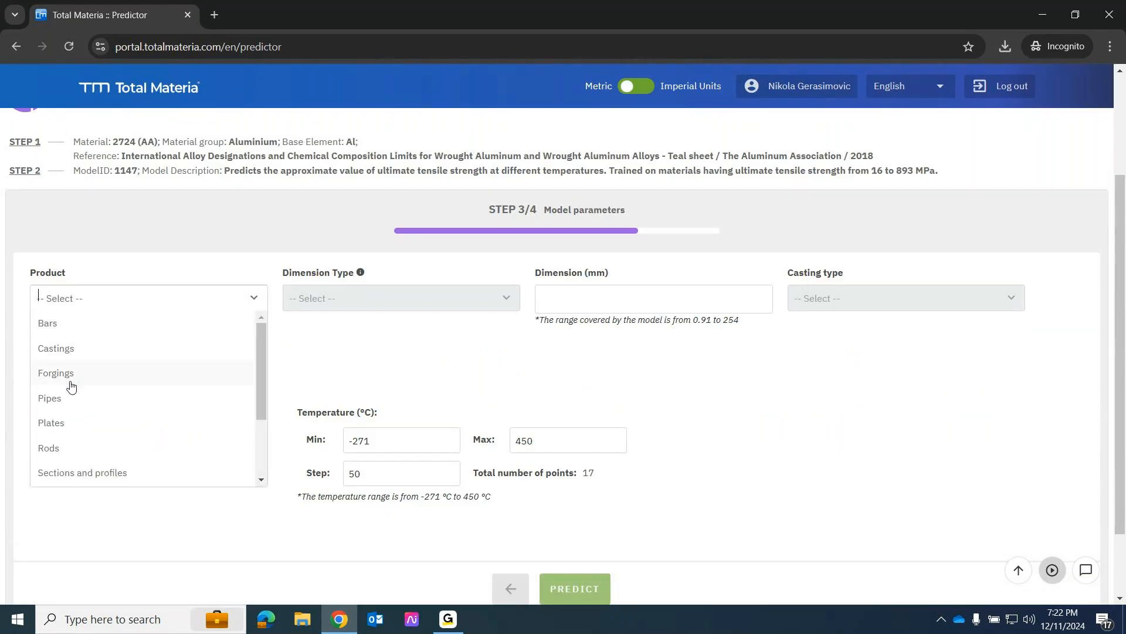
left_click(72, 426)
left_click(375, 300)
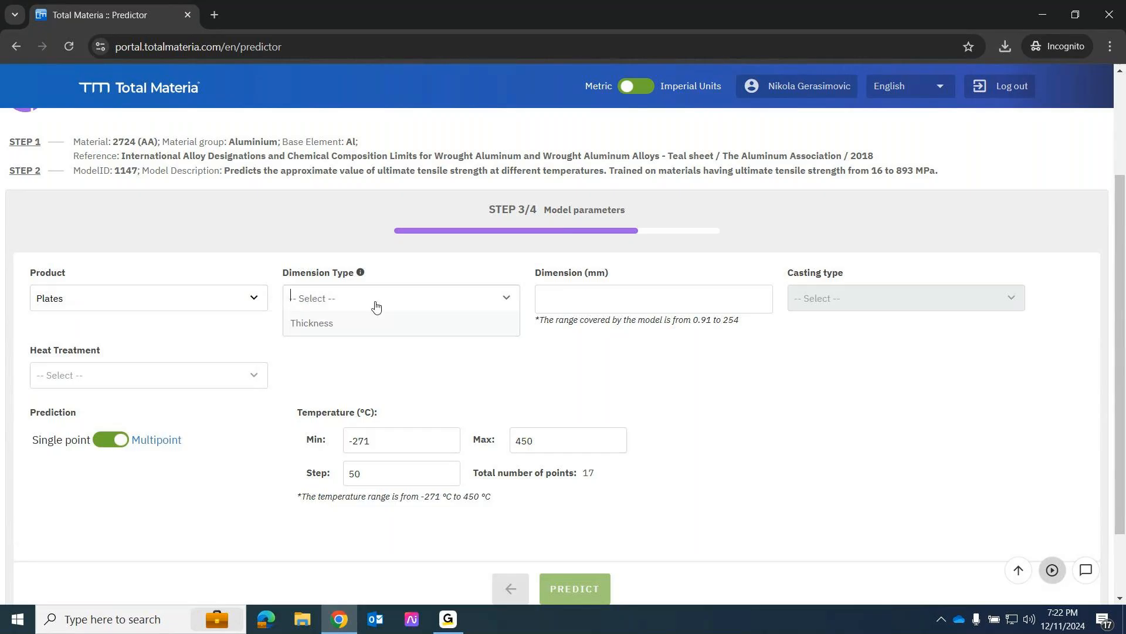
left_click(351, 326)
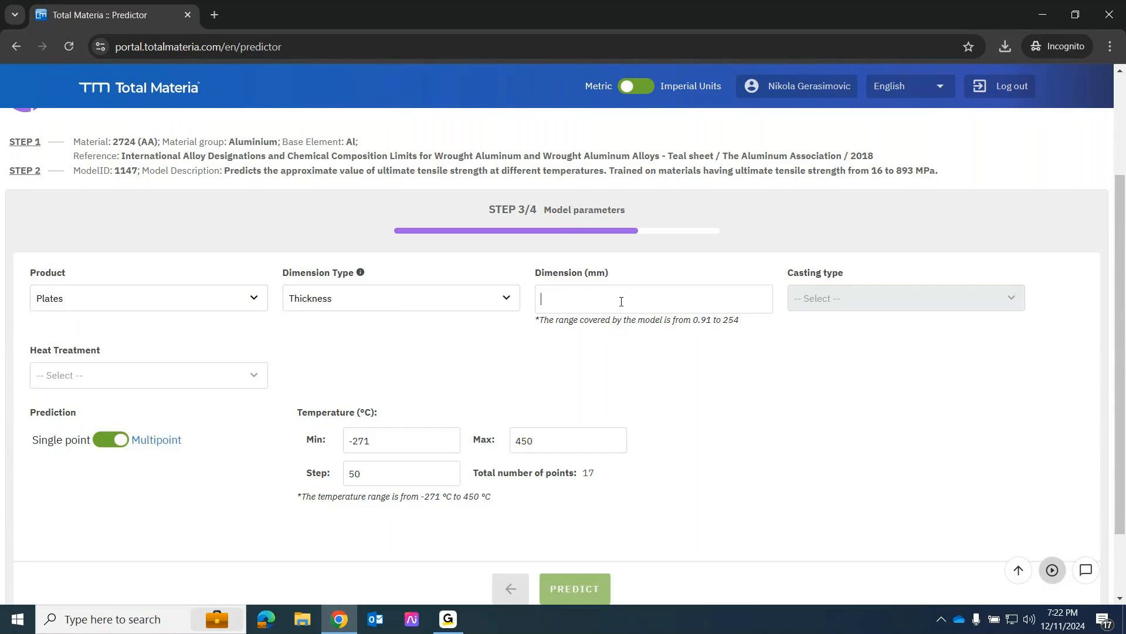
left_click(135, 374)
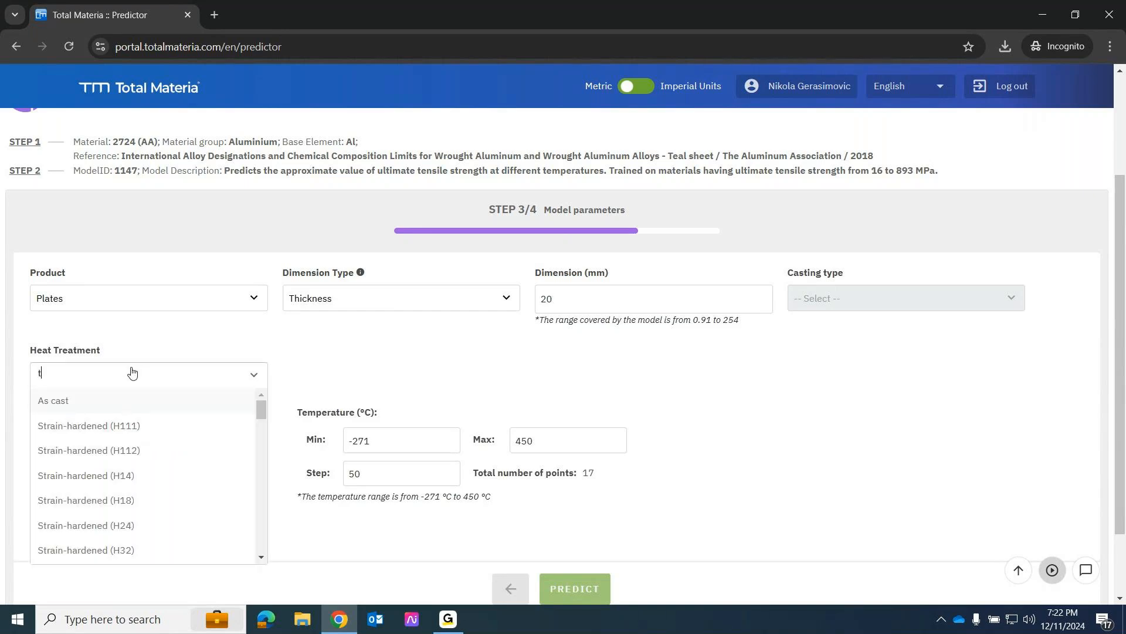
type("T6")
left_click(91, 398)
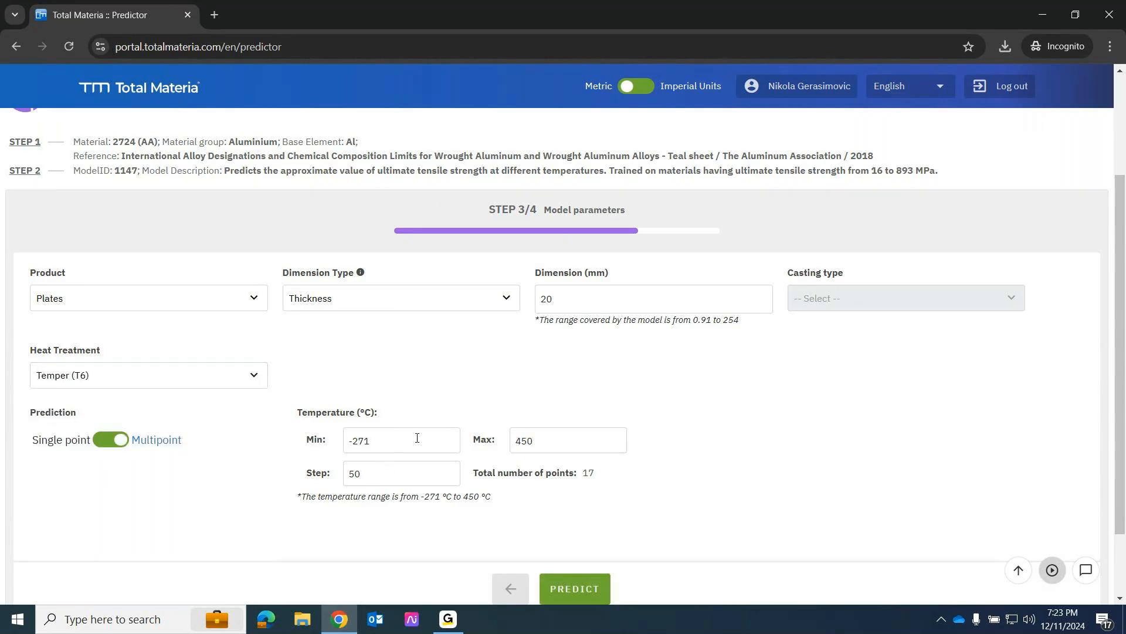
- Set the multipoint temperature range from -100 to 400 °C and run the prediction
left_click_drag(373, 436, 137, 445)
type("-100")
double_click(531, 440)
type("400")
scroll(715, 514, "down", 2)
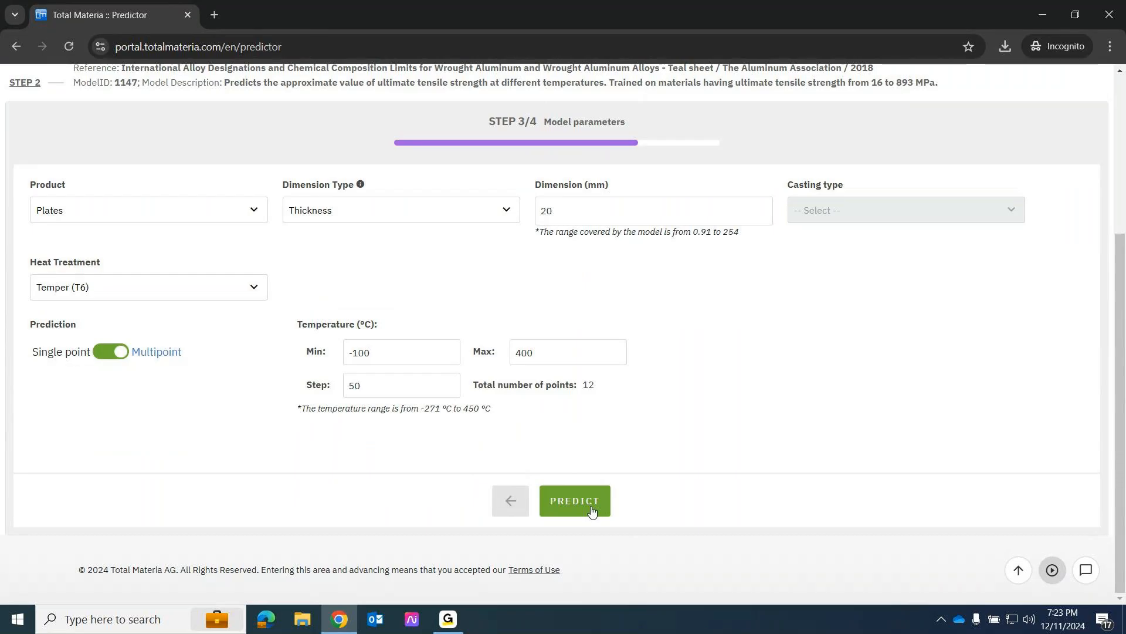
left_click(590, 512)
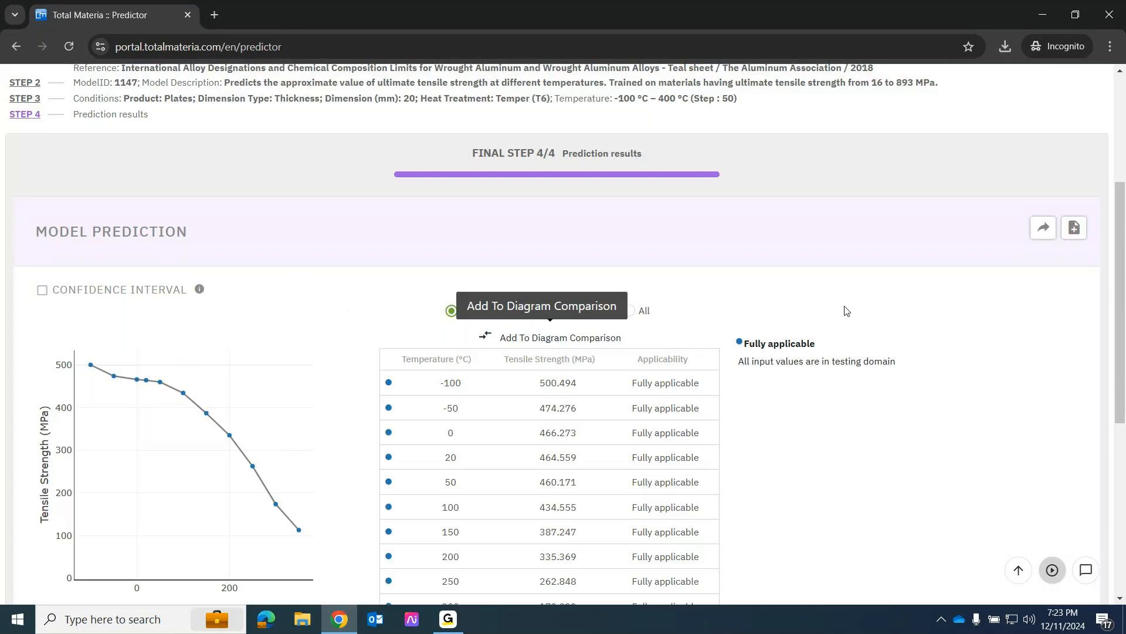
- Review the predicted tensile strength curve, the table of values and the model testing performance figures
scroll(923, 320, "down", 6)
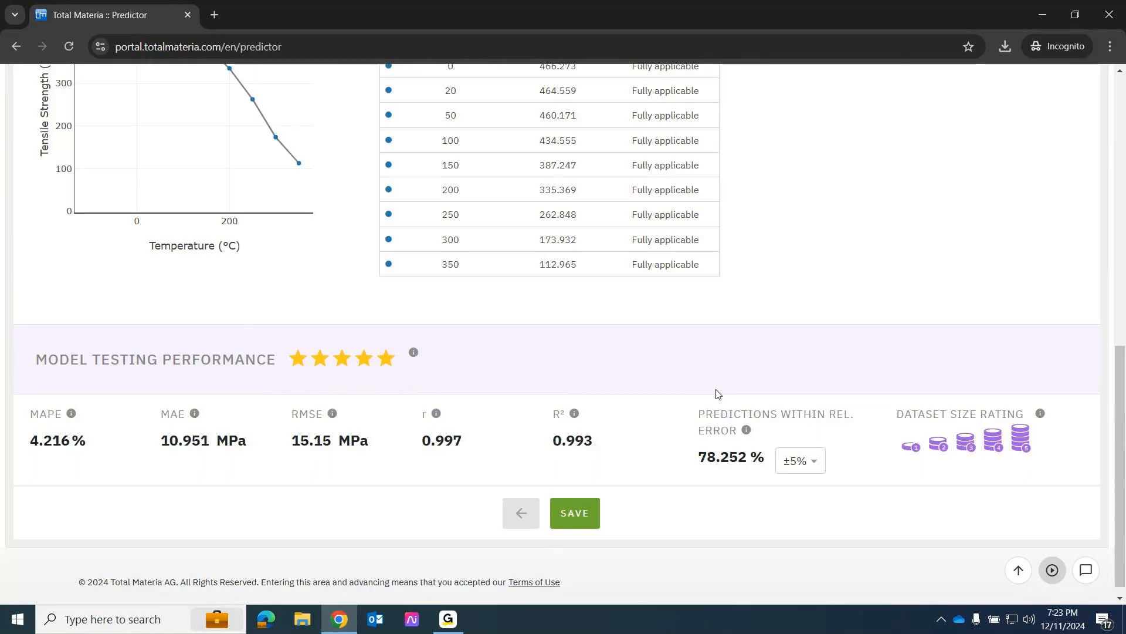
scroll(717, 393, "up", 6)
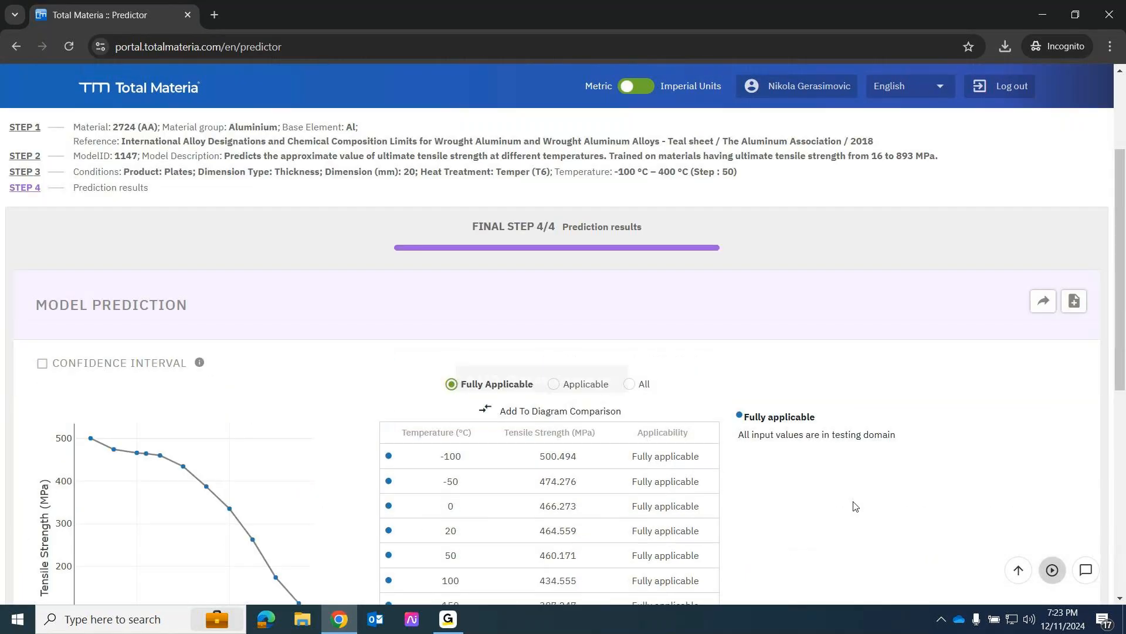
scroll(851, 499, "down", 2)
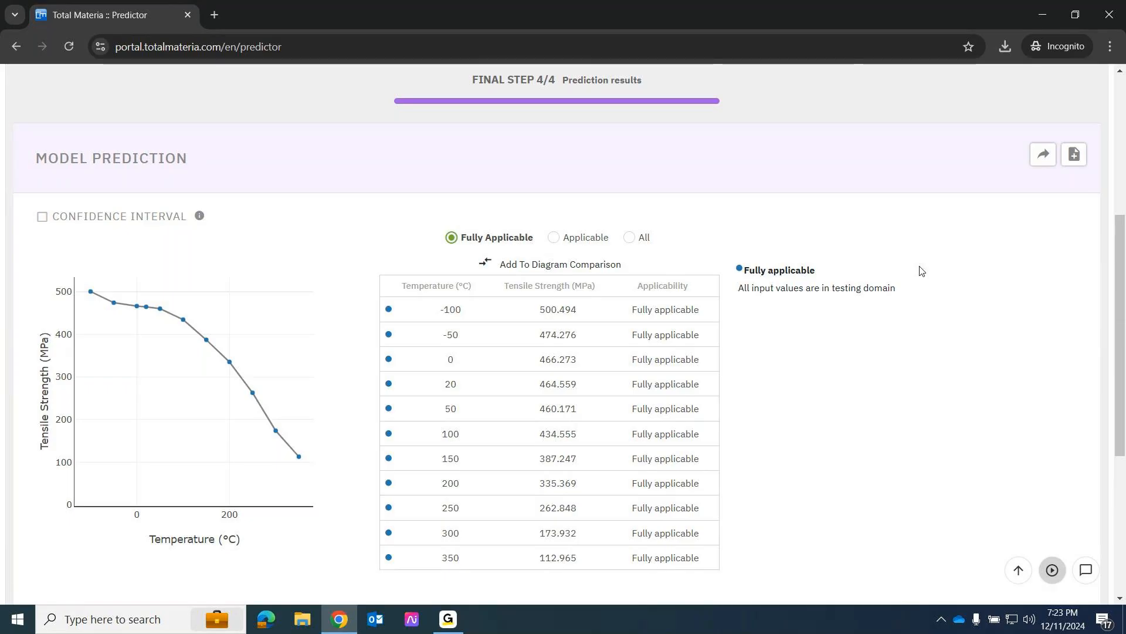
- Show the 80% confidence interval on the predicted tensile strength results and hide it again
left_click(43, 218)
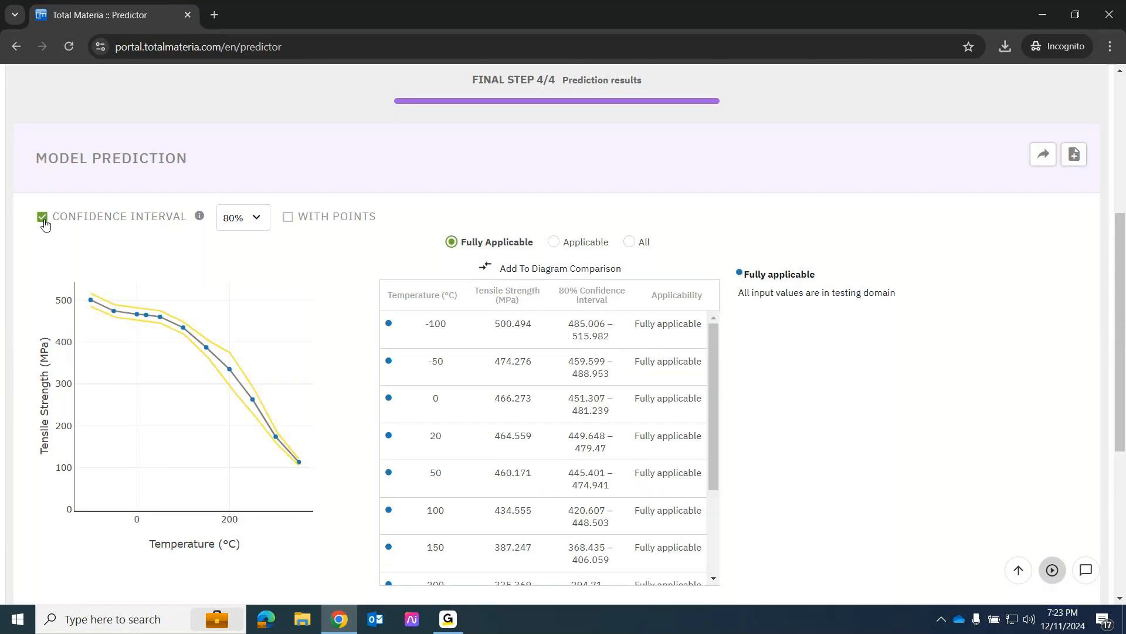
left_click(43, 218)
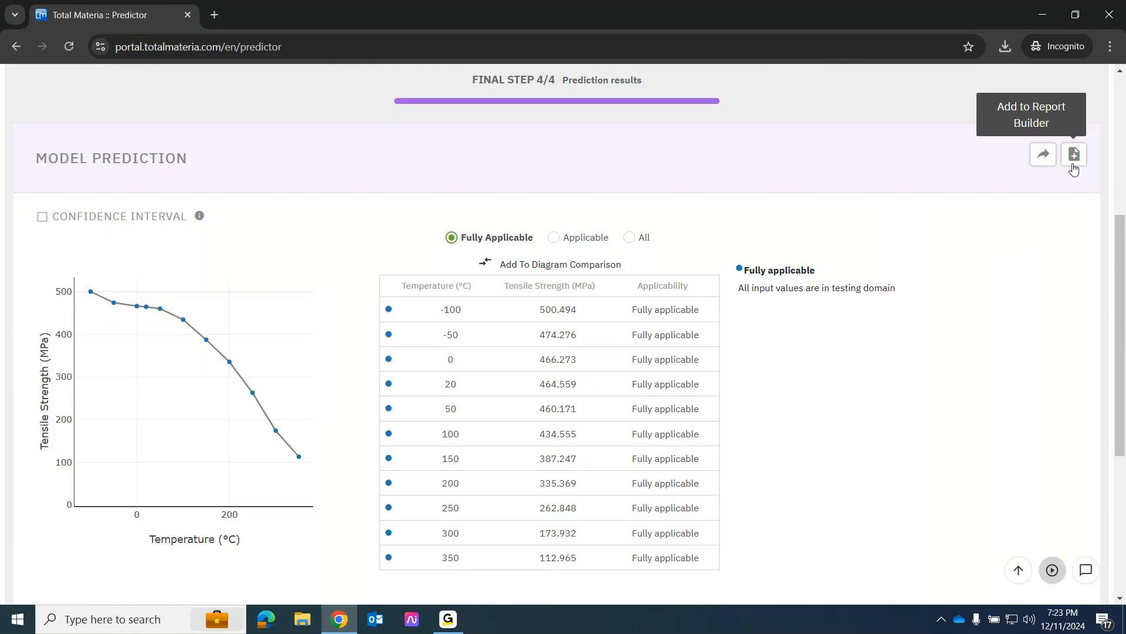
- Inspect the title and description offered for saving the prediction, and dismiss the dialog without saving
scroll(691, 264, "down", 5)
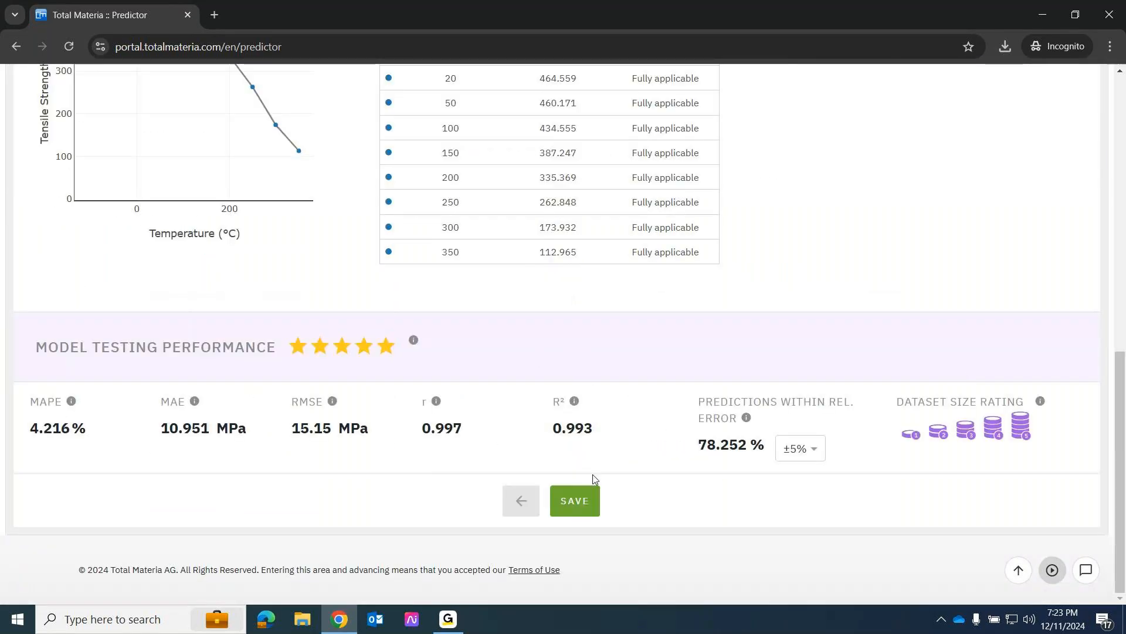
left_click(584, 503)
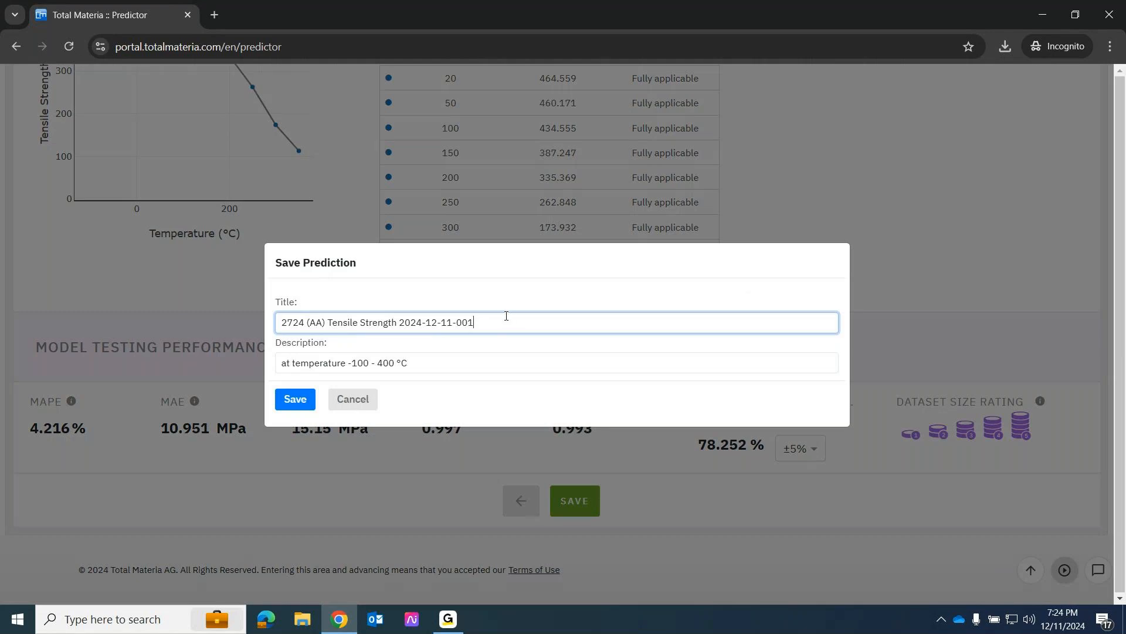
left_click_drag(506, 315, 0, 353)
left_click_drag(466, 355, 245, 351)
left_click(941, 227)
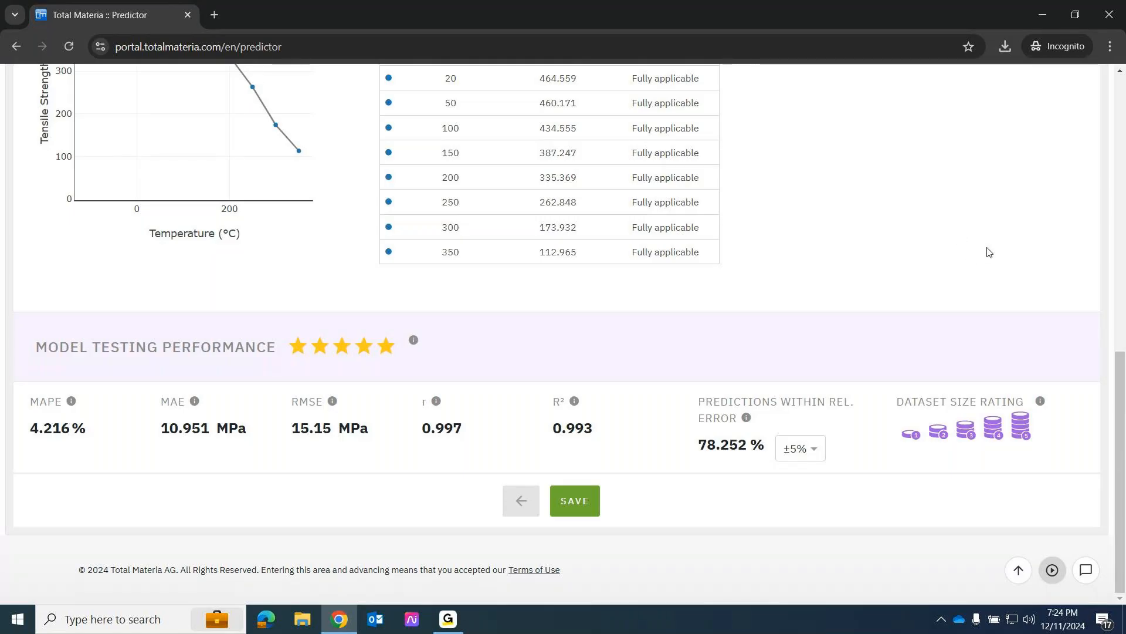
- Add the predicted tensile strength curve for the 20 mm plate to Diagram Comparison
scroll(741, 396, "up", 1)
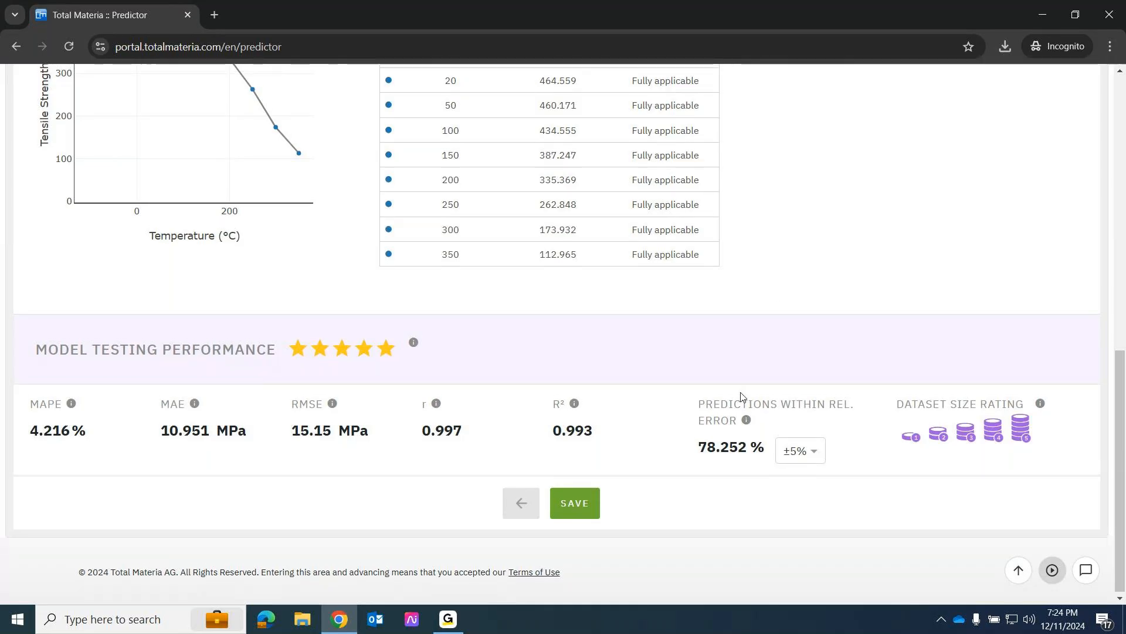
scroll(740, 396, "up", 9)
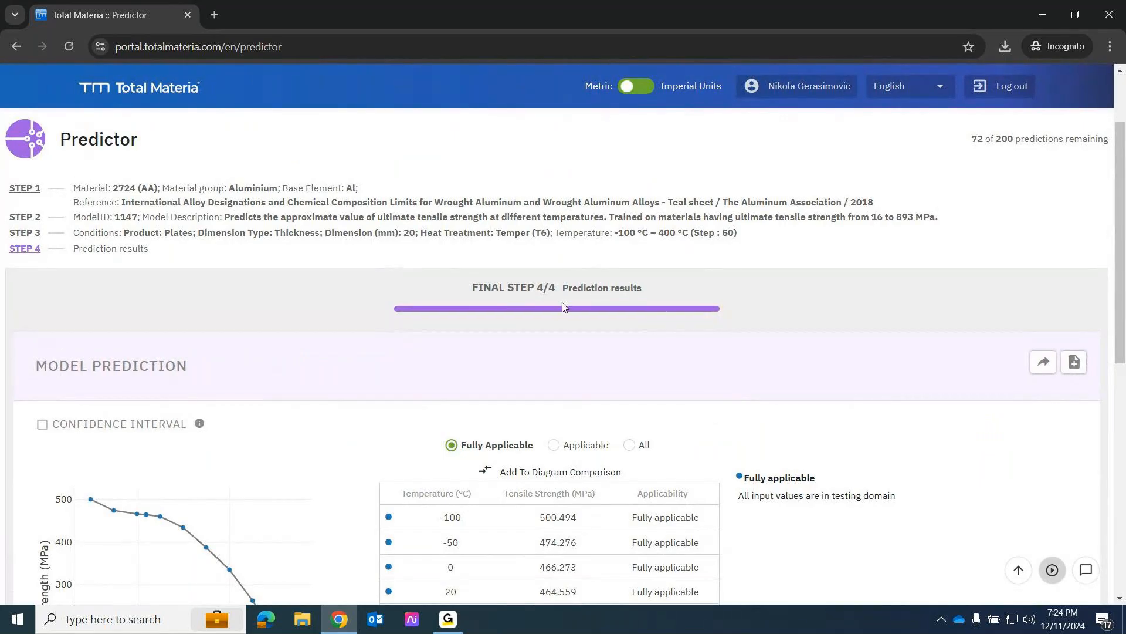
scroll(506, 418, "down", 2)
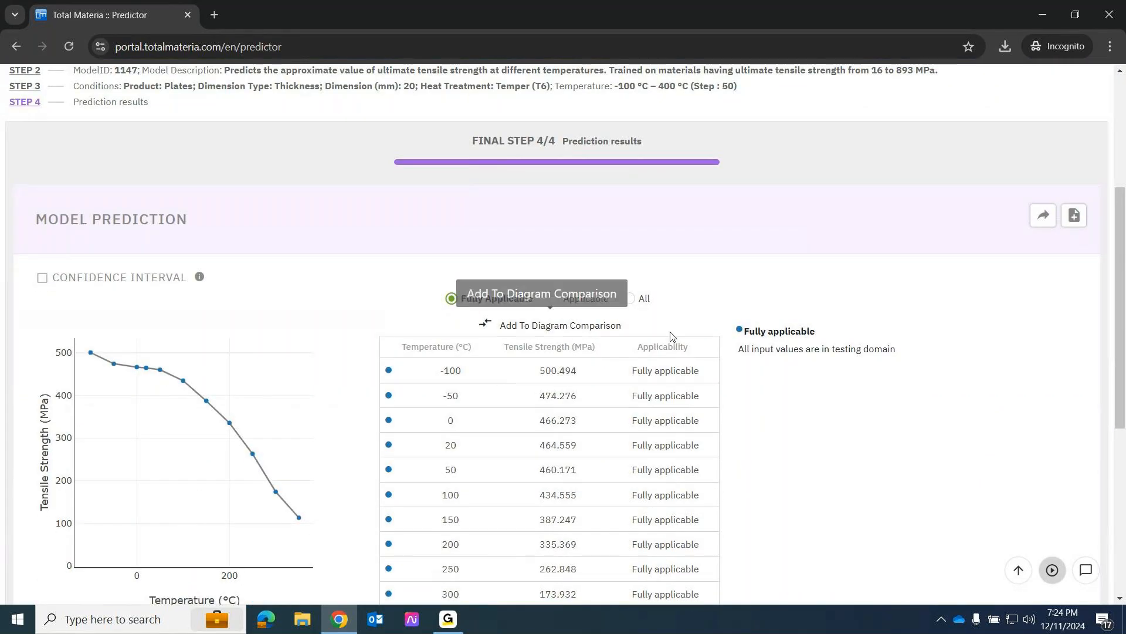
left_click(488, 327)
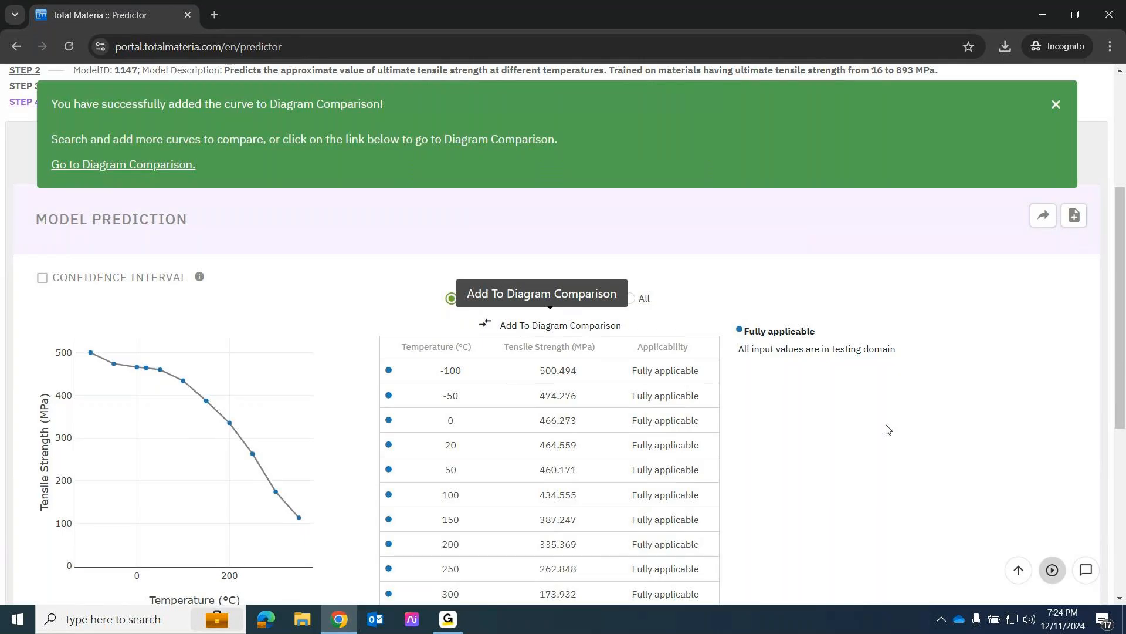
- Return to the model parameters, set product Bars, dimension type Diameter and dimension 10 mm, and run the prediction
scroll(339, 390, "up", 3)
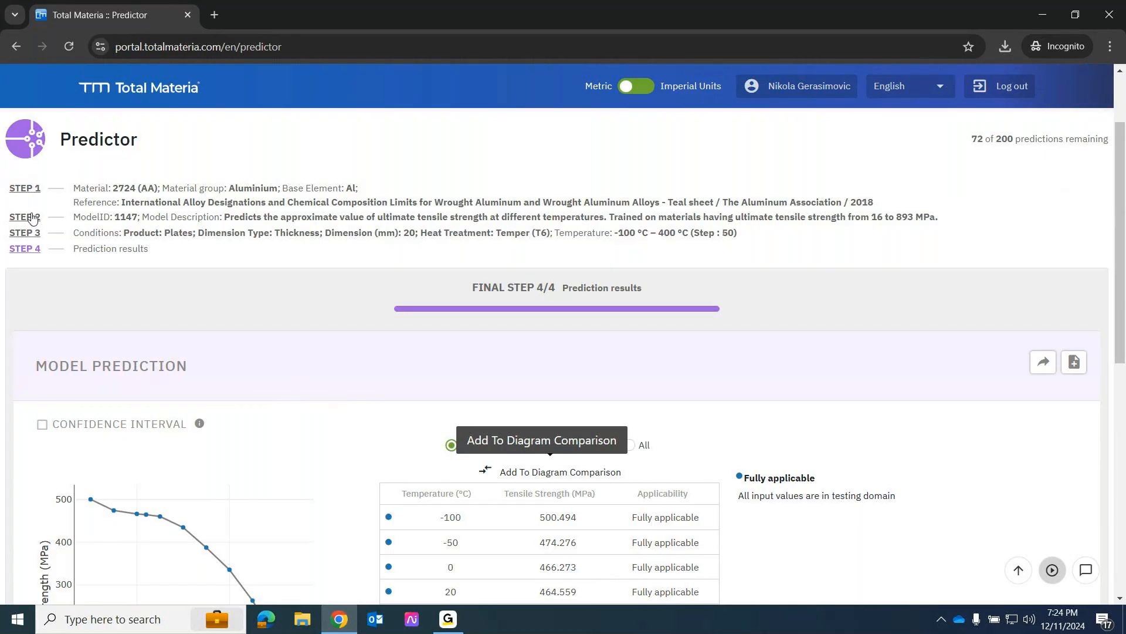
left_click(28, 235)
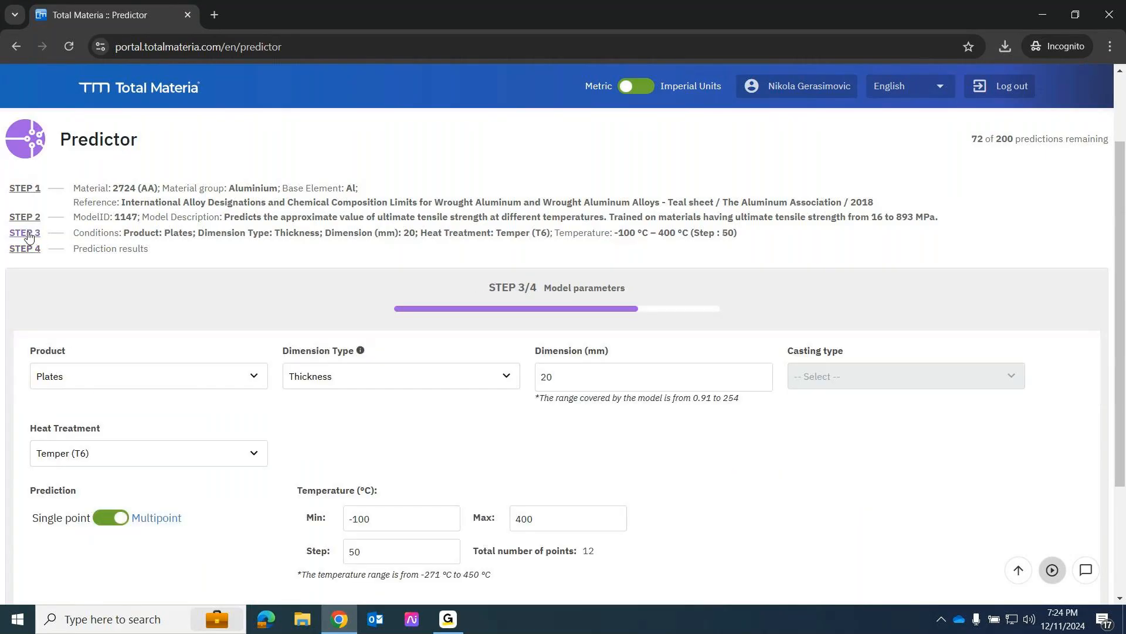
scroll(271, 415, "down", 1)
left_click(100, 301)
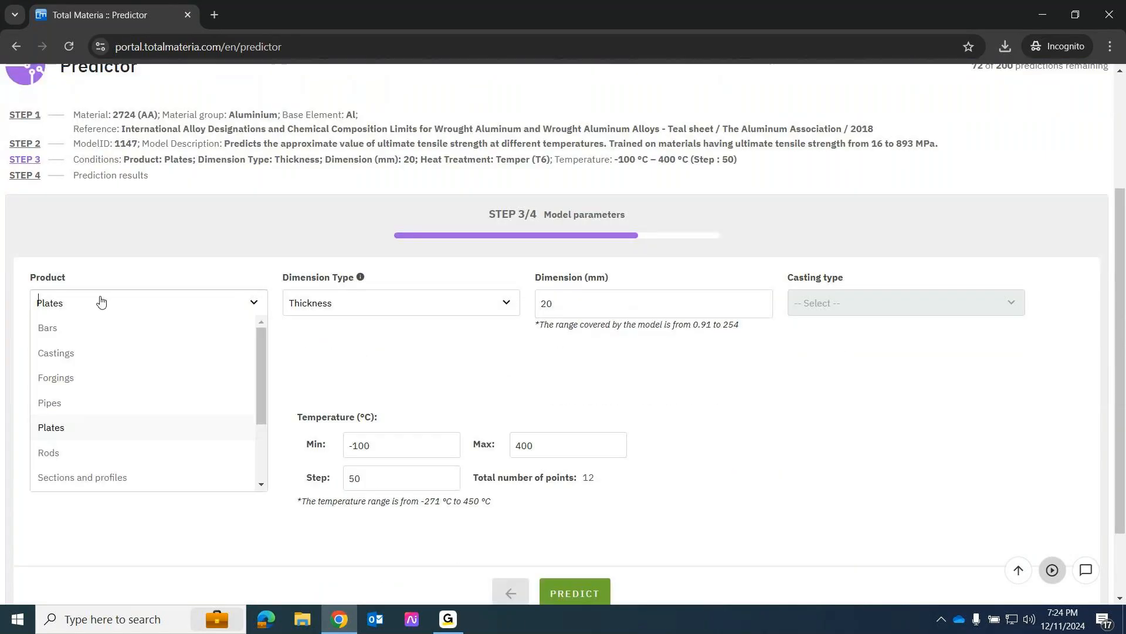
left_click(57, 329)
left_click(413, 276)
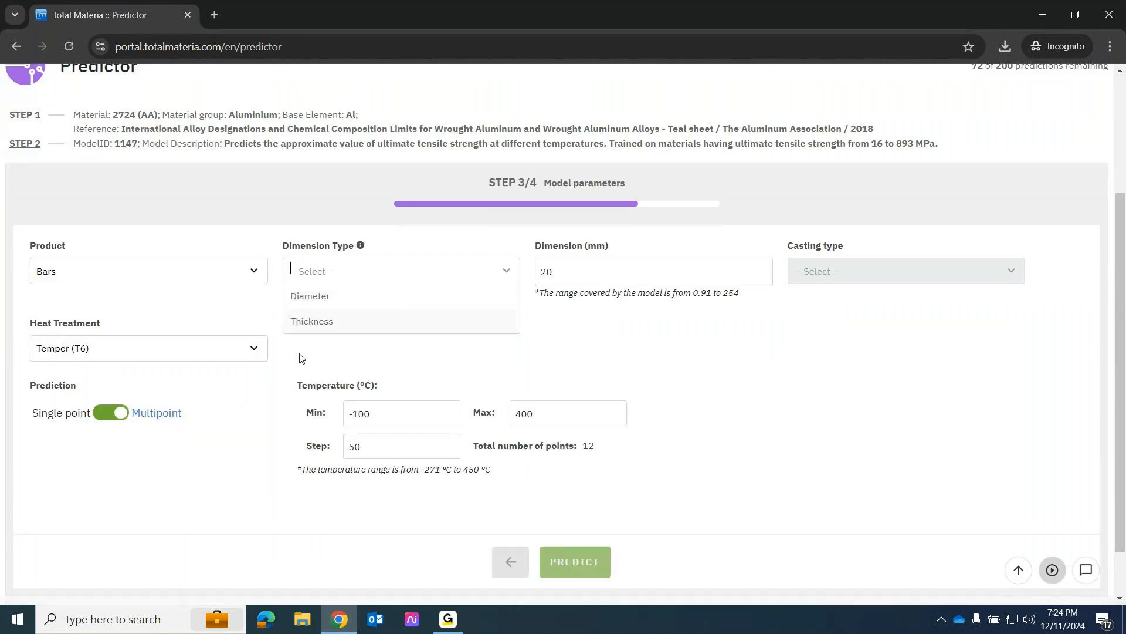
left_click(331, 298)
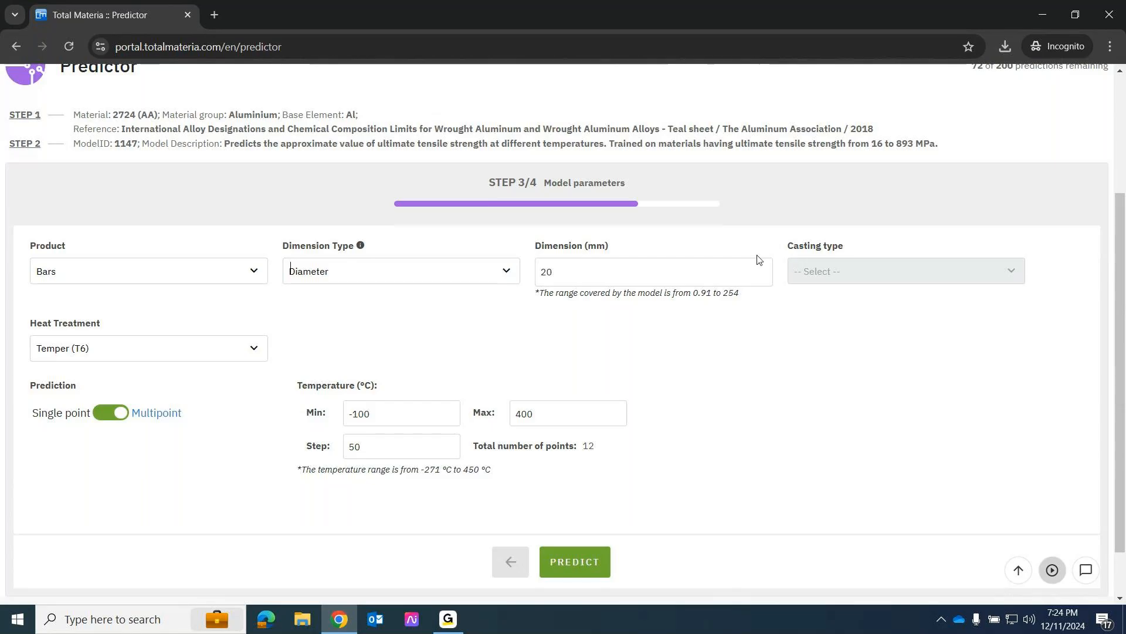
double_click(636, 272)
type("10")
left_click(589, 559)
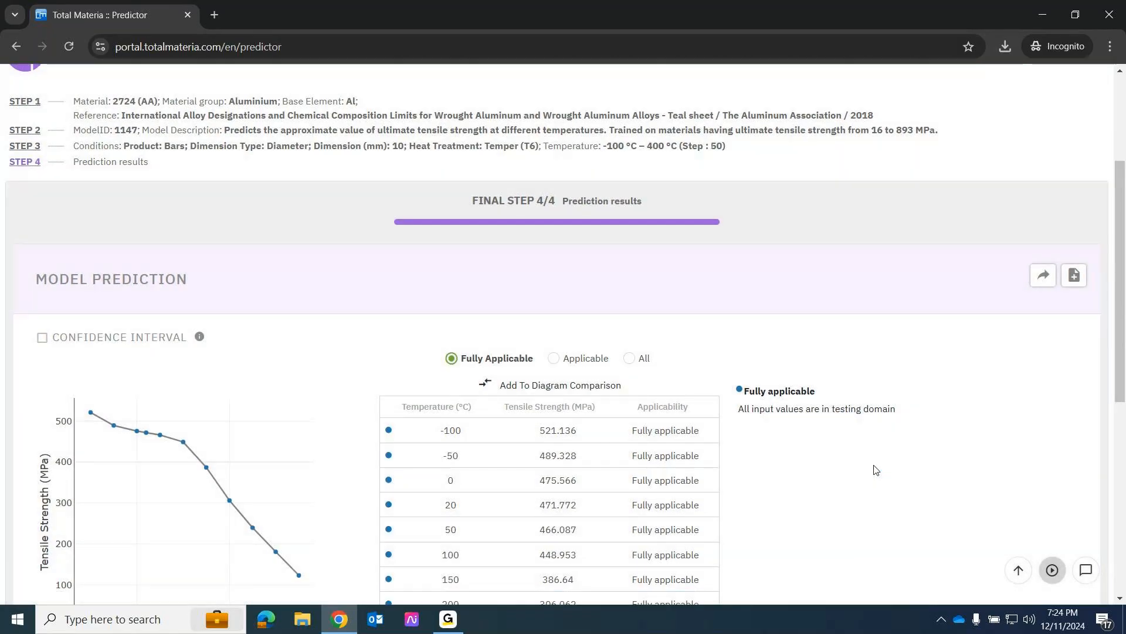
- Add the predicted curve for the 10 mm bar to Diagram Comparison and open the comparison
scroll(880, 429, "down", 4)
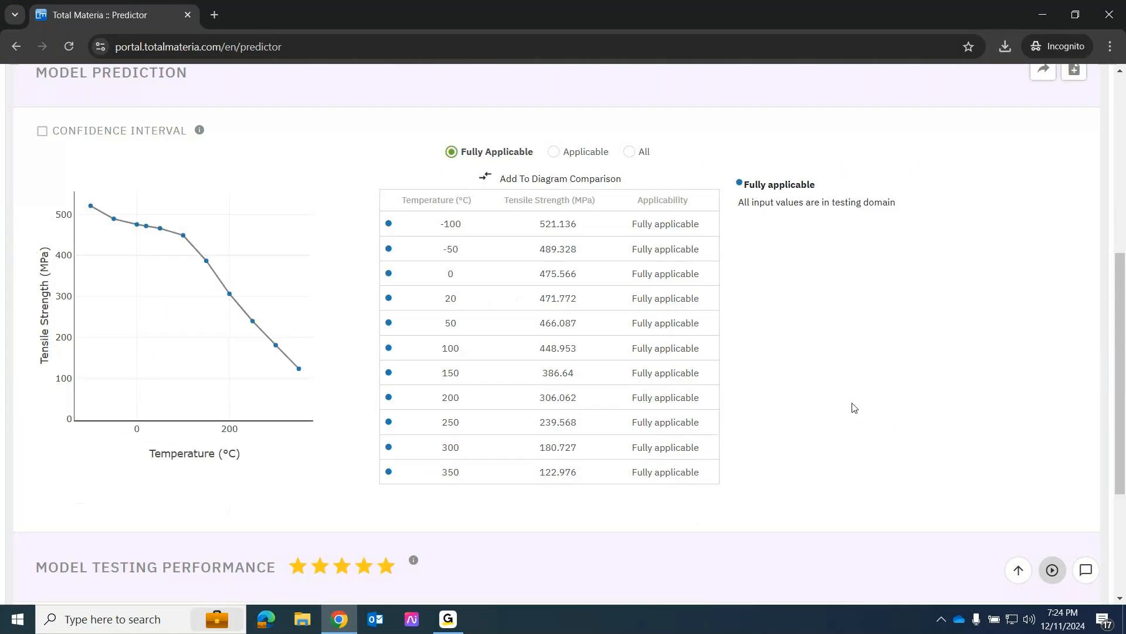
left_click(483, 178)
left_click(170, 164)
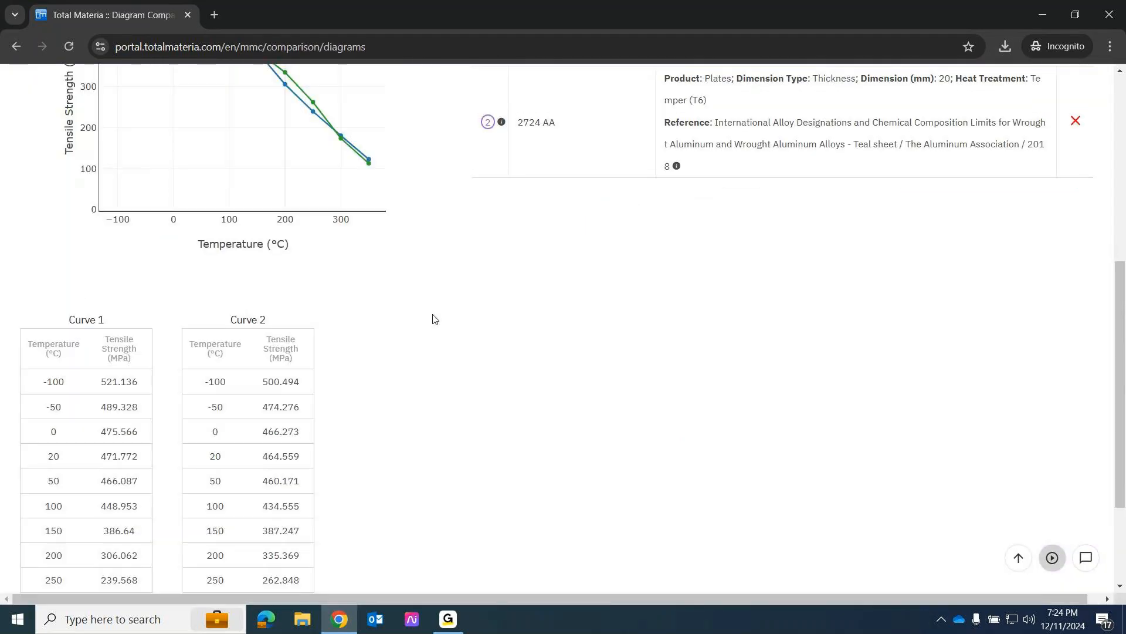
- Compare the bar and plate tensile strength curves, their conditions and their tables of values
scroll(433, 320, "up", 6)
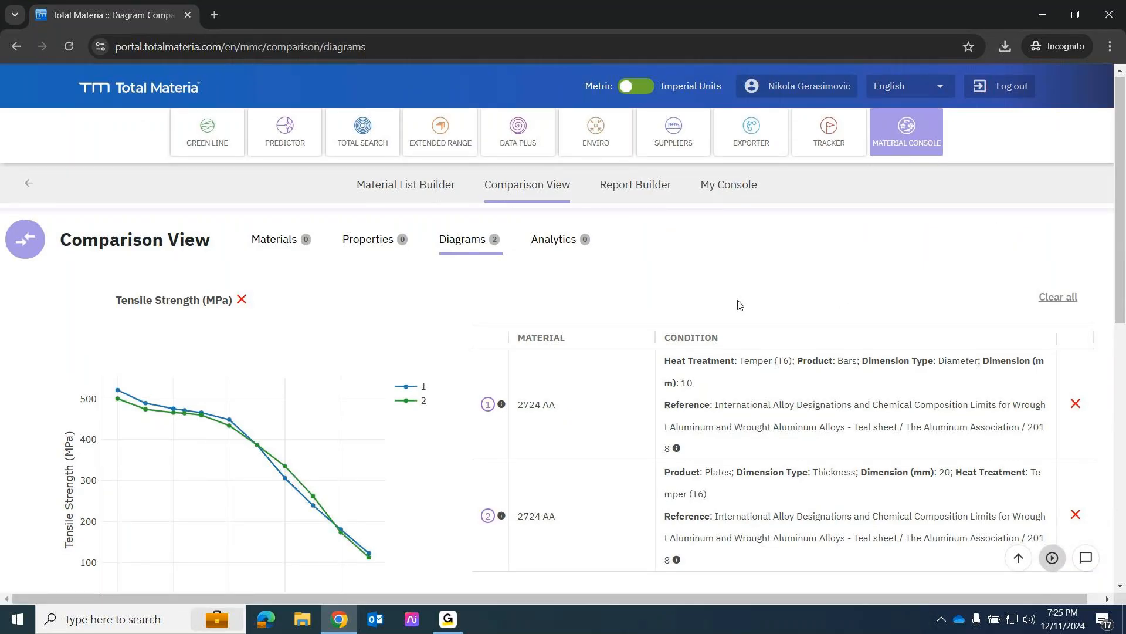
scroll(742, 304, "down", 3)
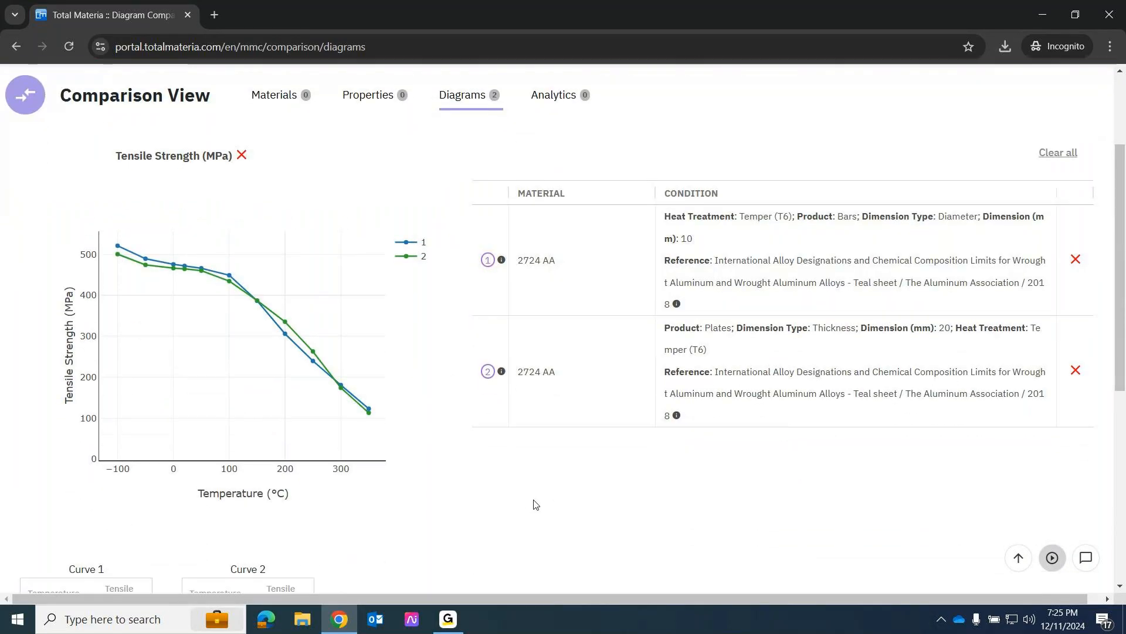
scroll(156, 518, "down", 5)
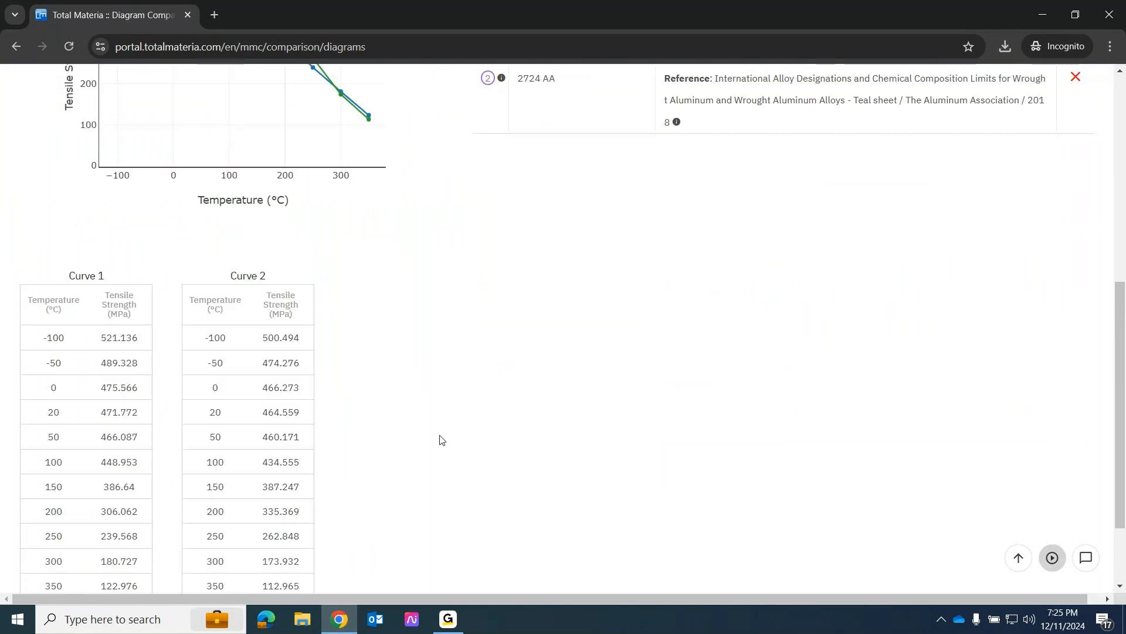
scroll(444, 441, "up", 8)
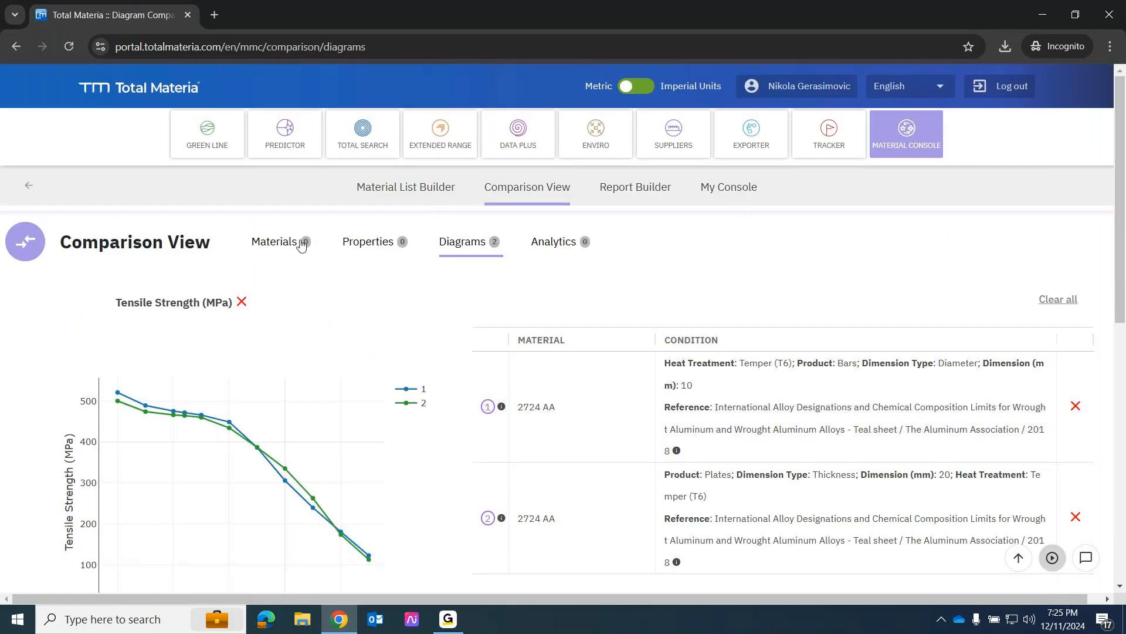
scroll(301, 246, "down", 3)
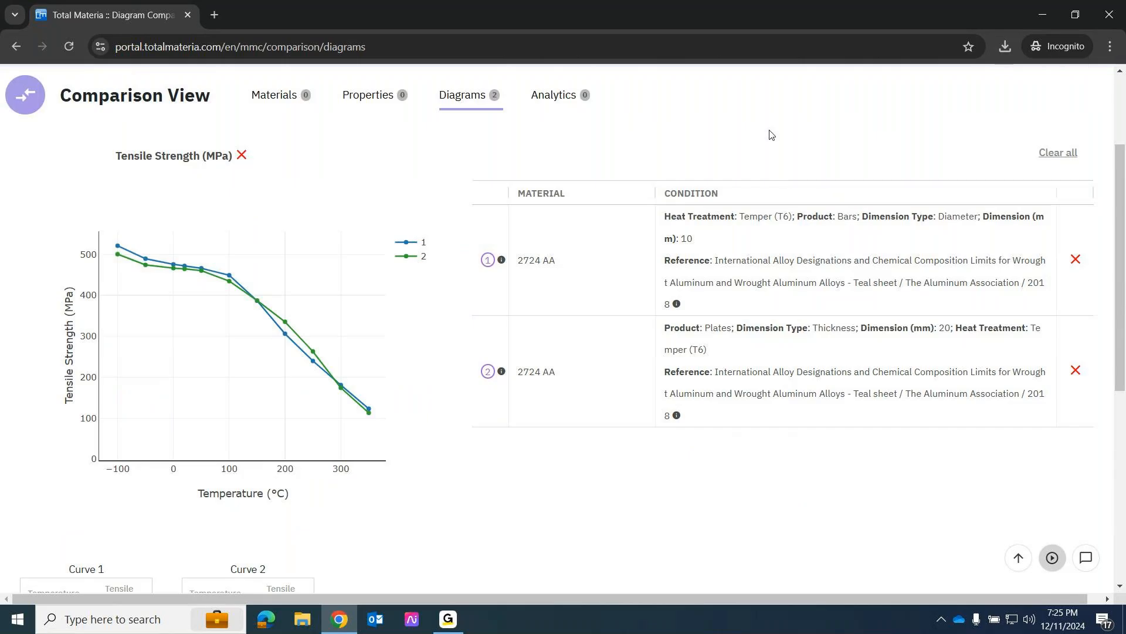
scroll(528, 354, "up", 3)
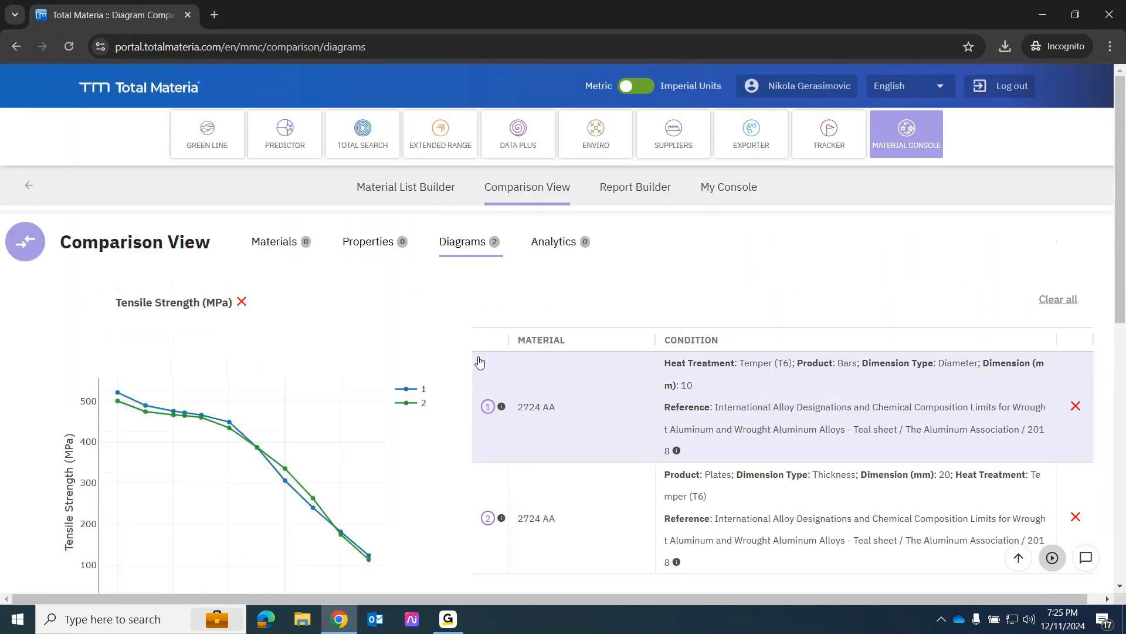
- Return to the Predictor, keep 2724 (AA) as the selected material and proceed to model selection
left_click(286, 136)
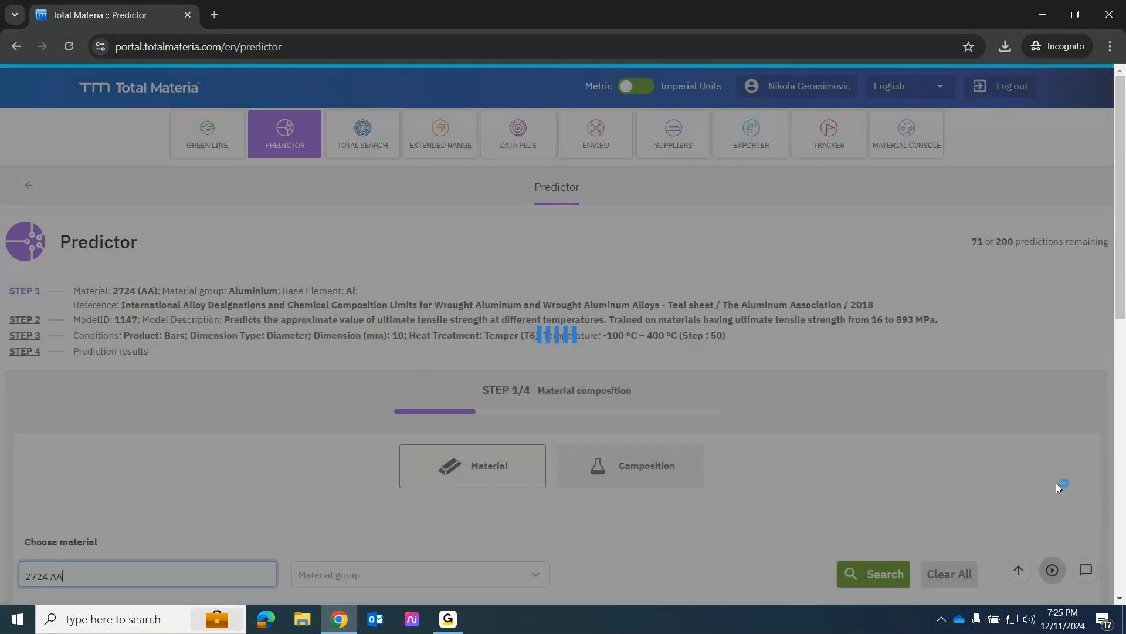
scroll(1058, 497, "down", 5)
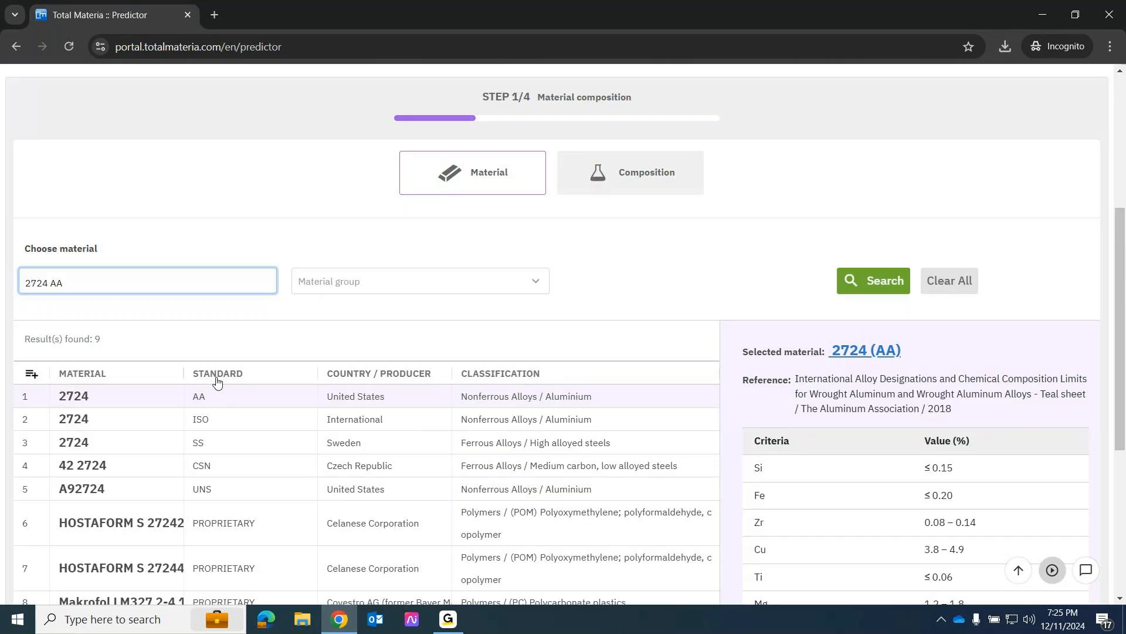
scroll(568, 506, "down", 5)
left_click(567, 502)
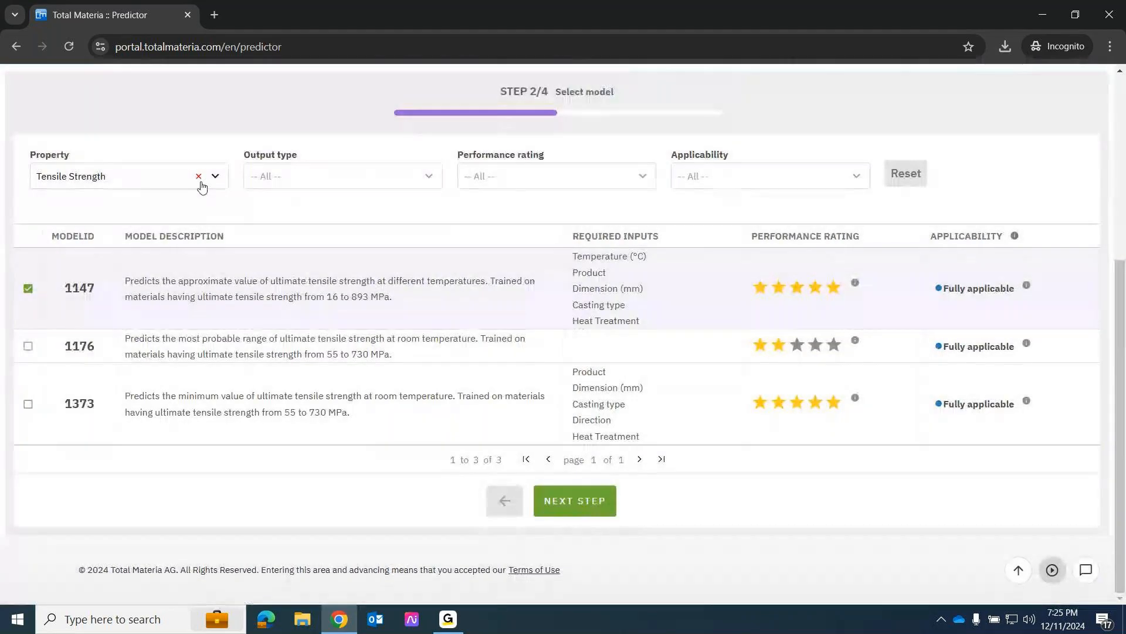
- Replace the Tensile Strength property filter with Stress, select stress-strain model 1356 and proceed to its parameters
left_click(199, 176)
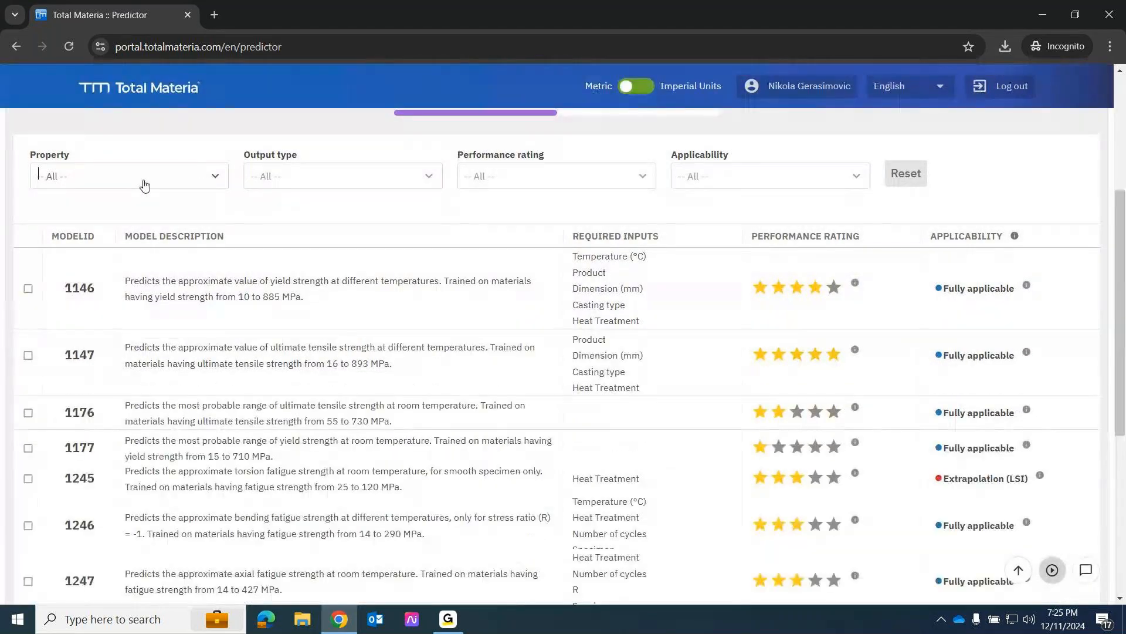
left_click(122, 180)
type("stress")
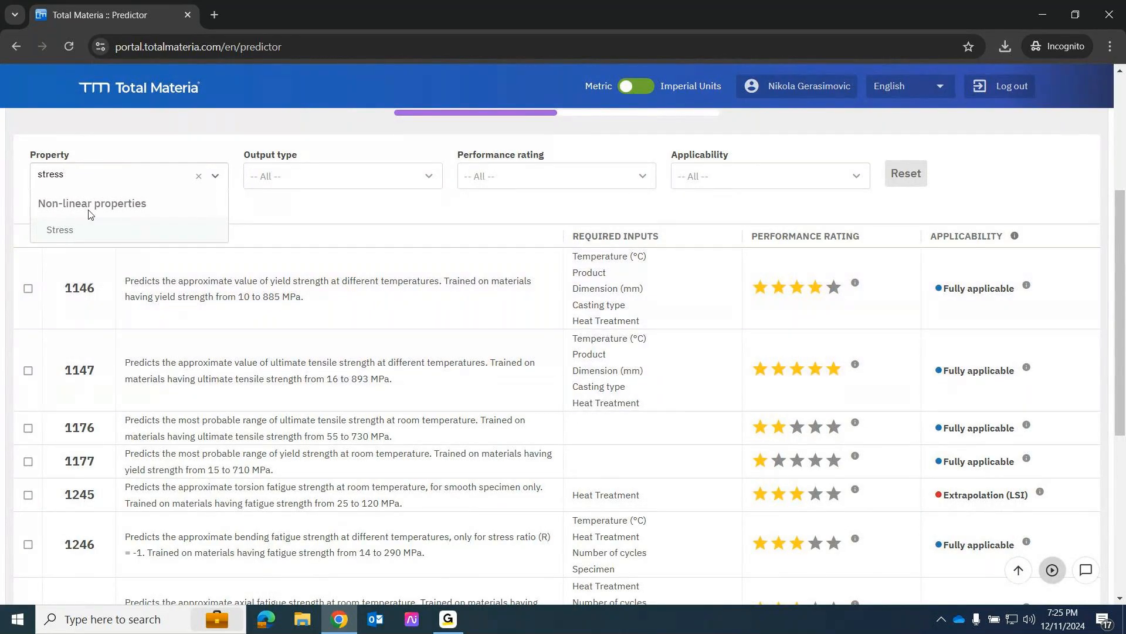
left_click(88, 229)
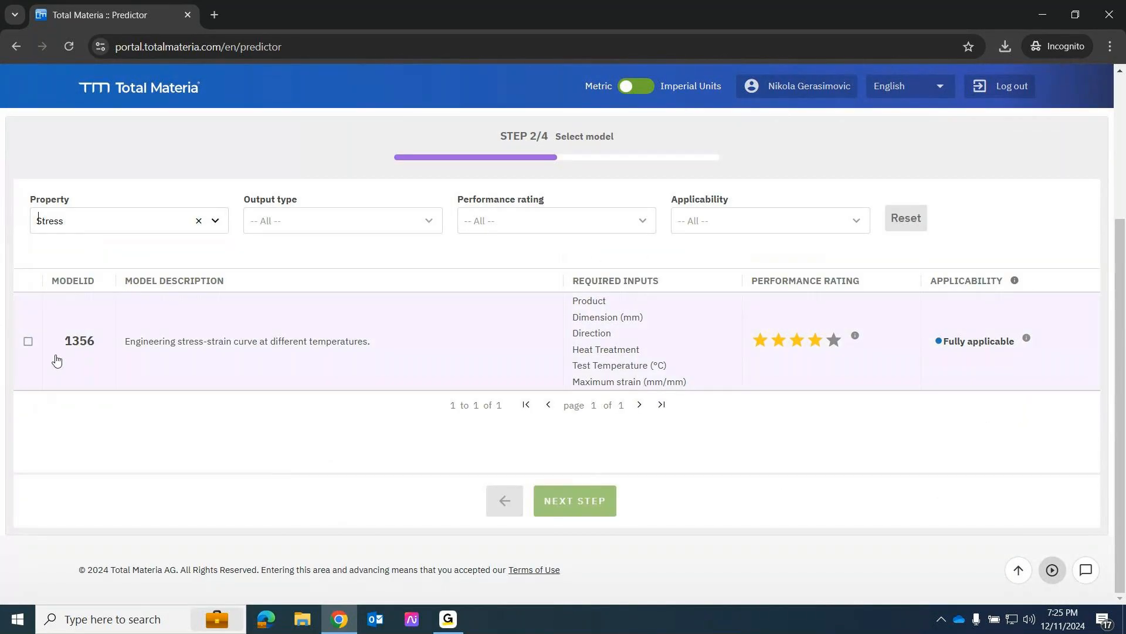
left_click(27, 341)
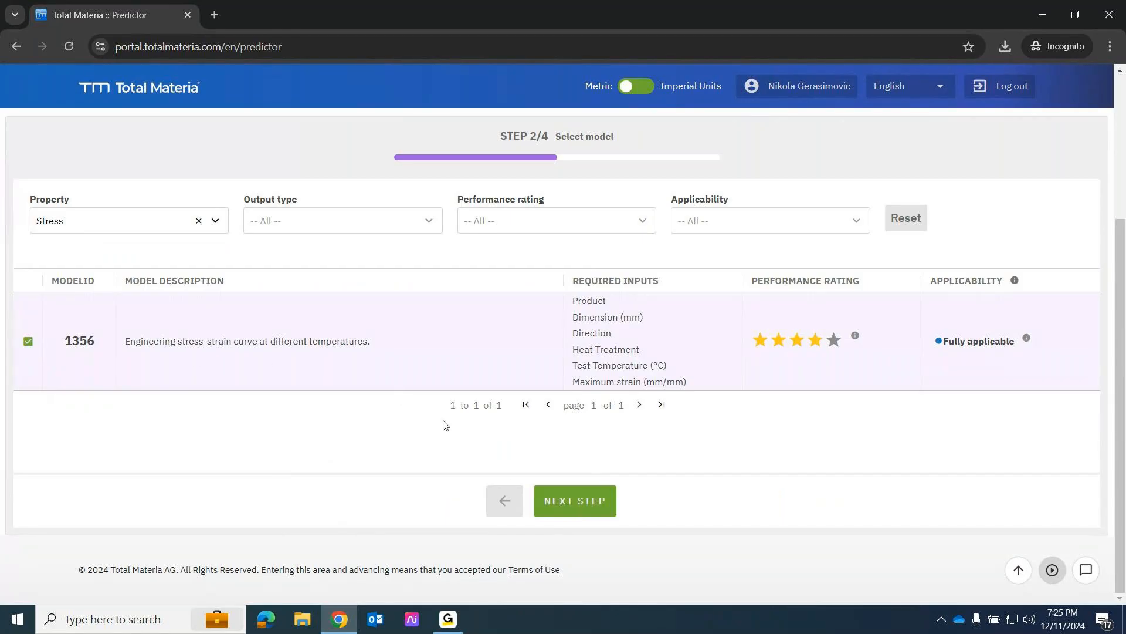
left_click(584, 506)
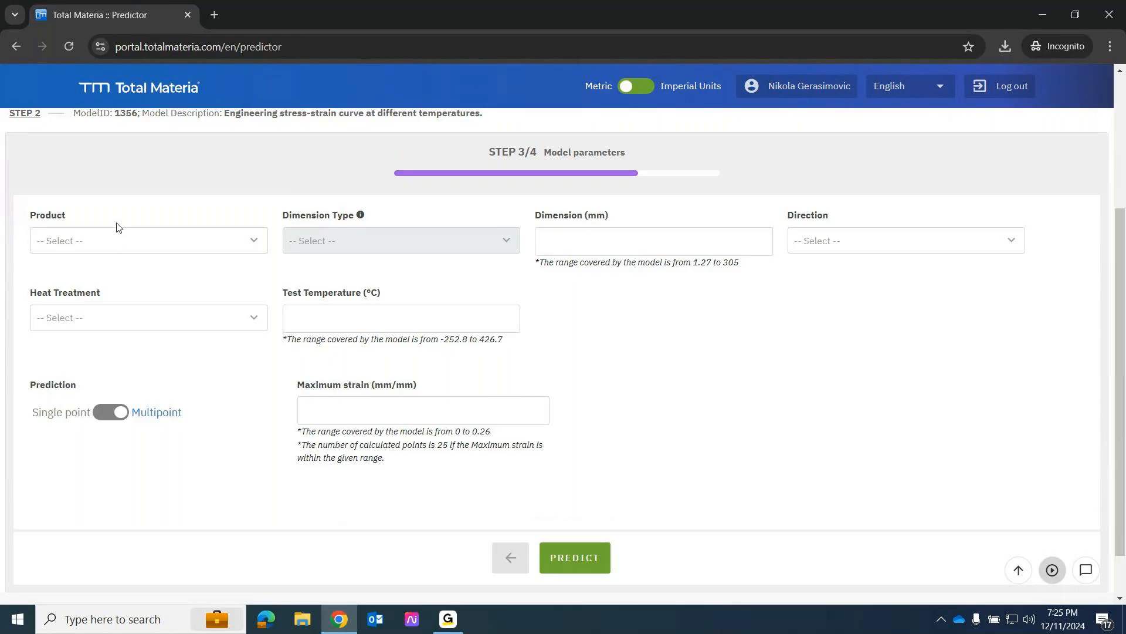
- Set the product to Plates with a thickness of 20 mm and the direction to L (long)
left_click(122, 242)
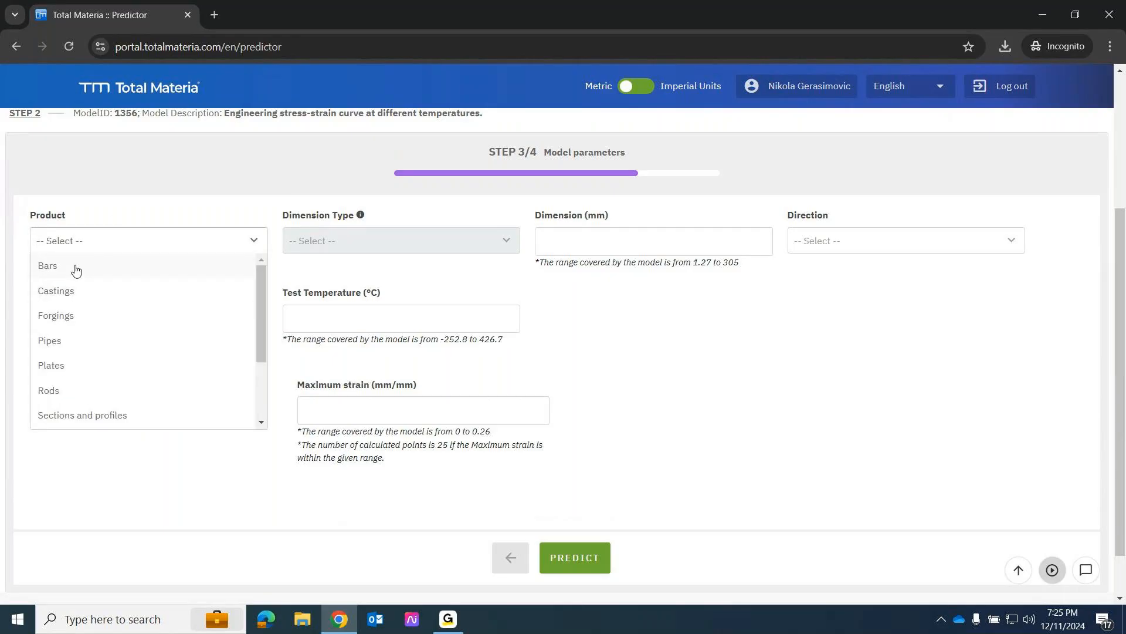
left_click(72, 366)
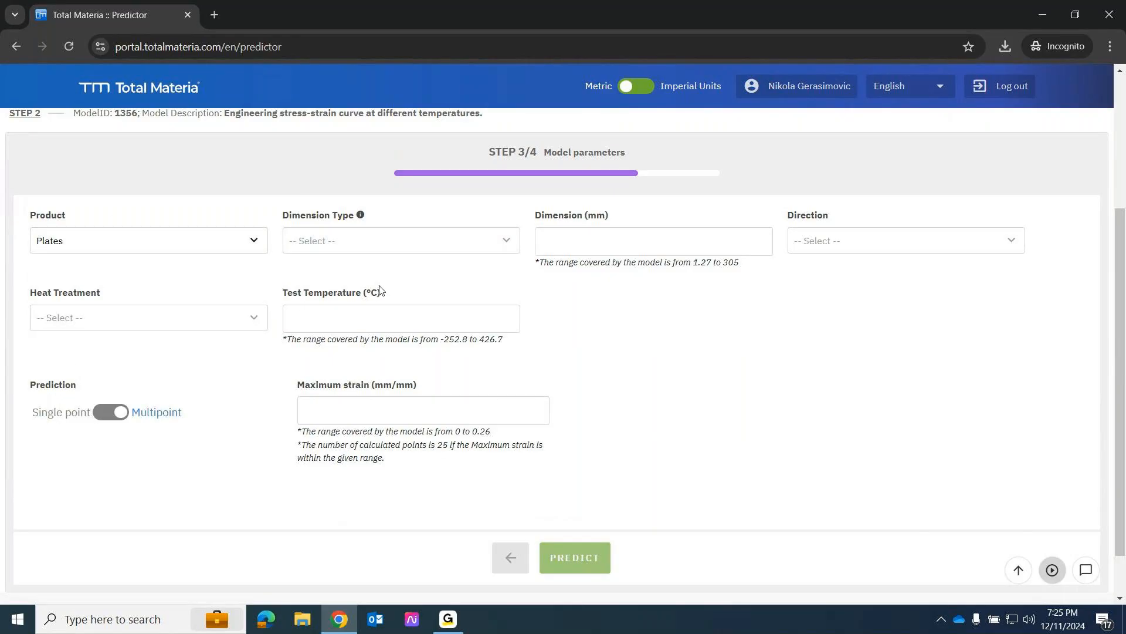
left_click(346, 247)
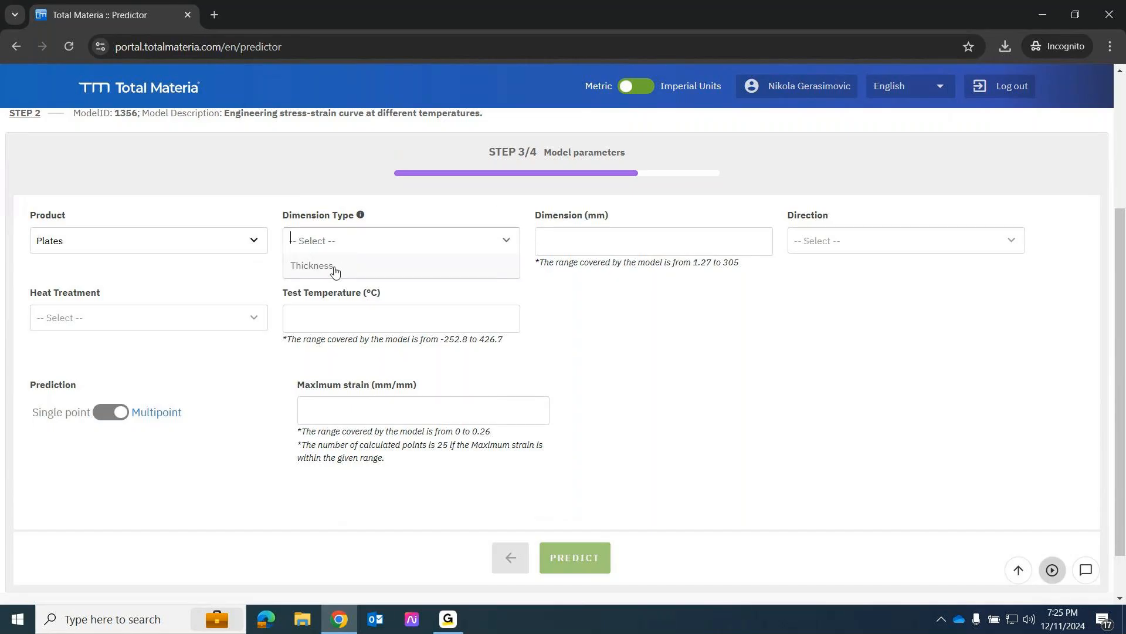
left_click(327, 267)
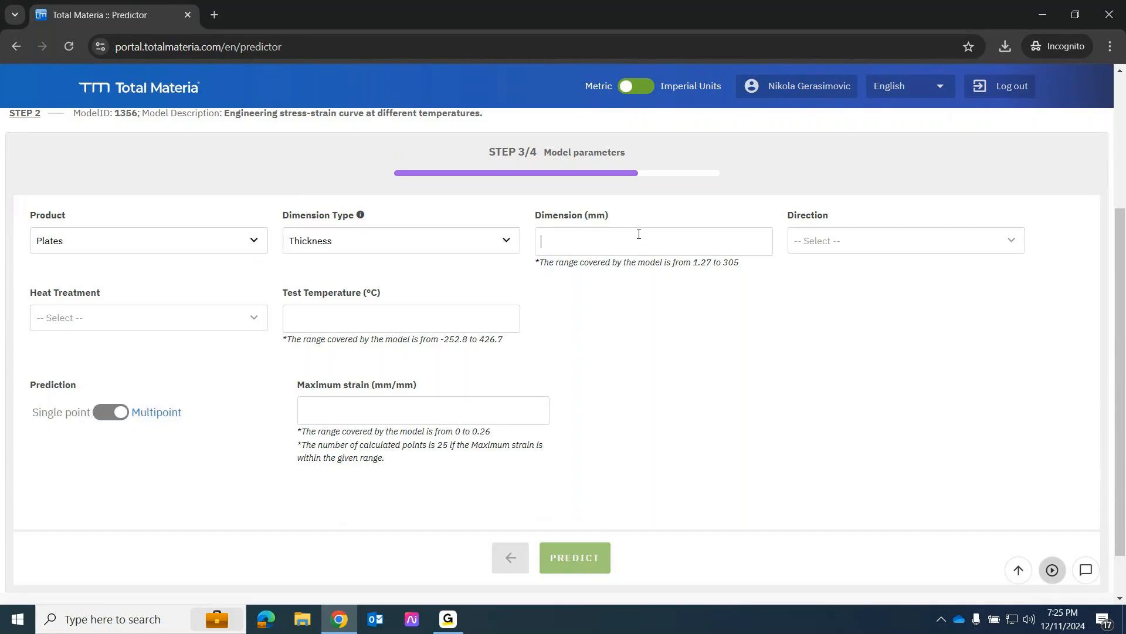
left_click(897, 240)
left_click(836, 296)
- Set heat treatment Temper (T6), test temperature 20 °C and maximum strain 0.2 mm/mm, and run the stress-strain prediction
left_click(145, 320)
type("t6")
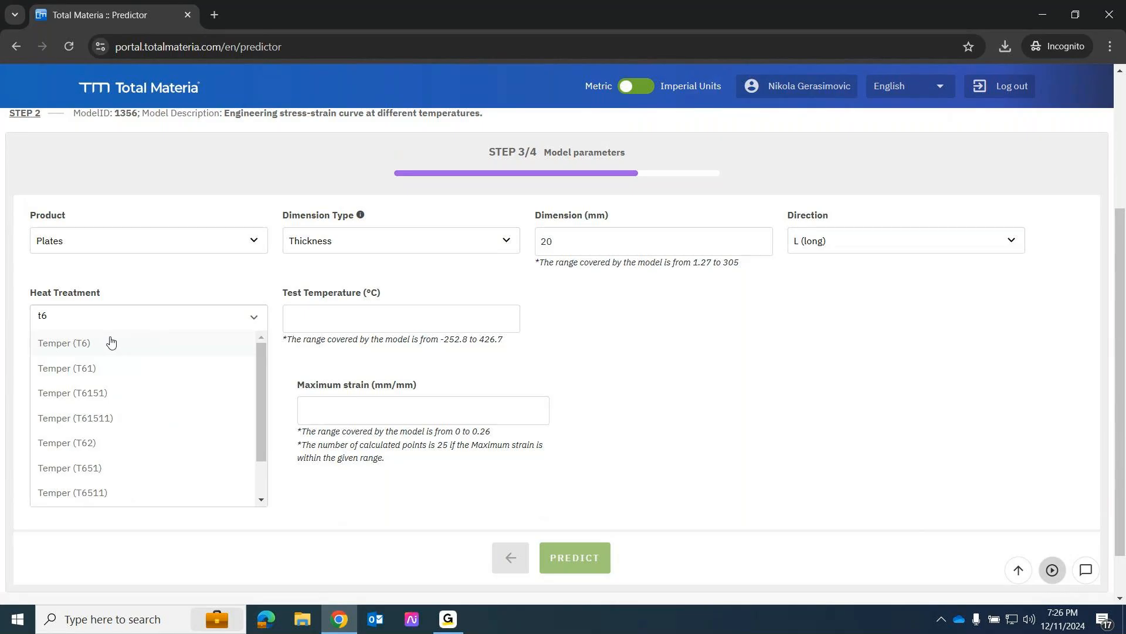
left_click(111, 342)
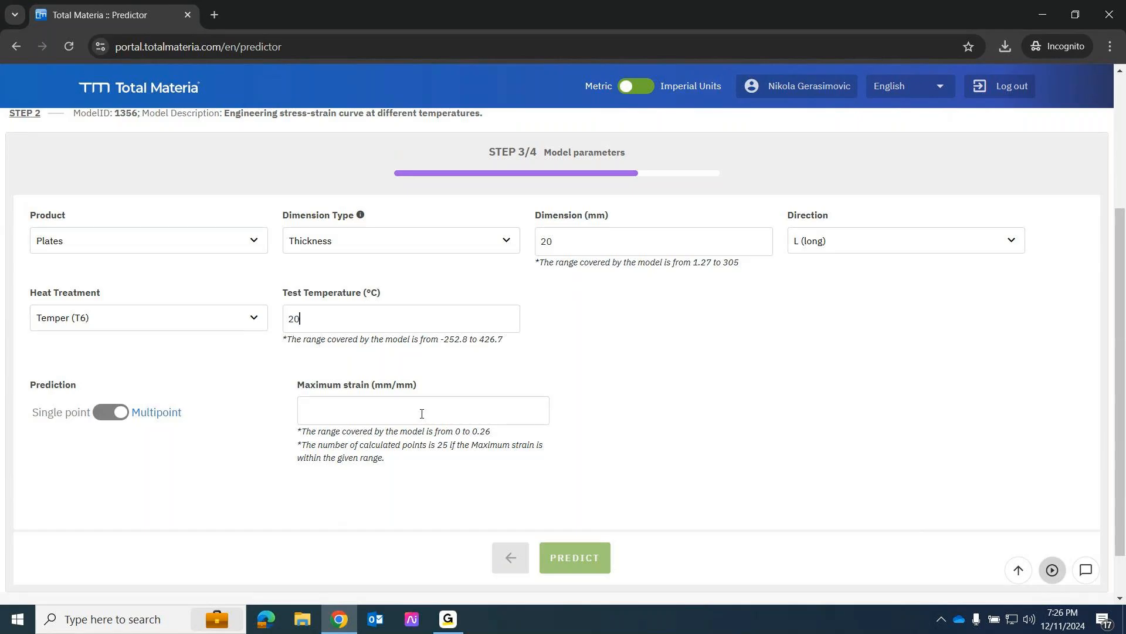
type("0.2")
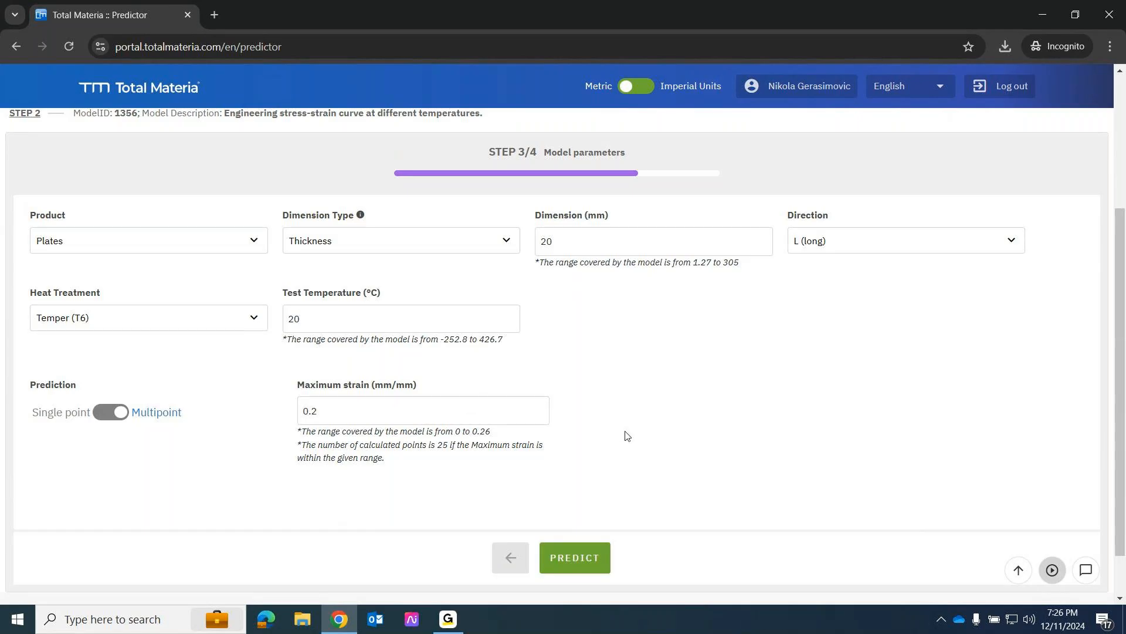
left_click(605, 568)
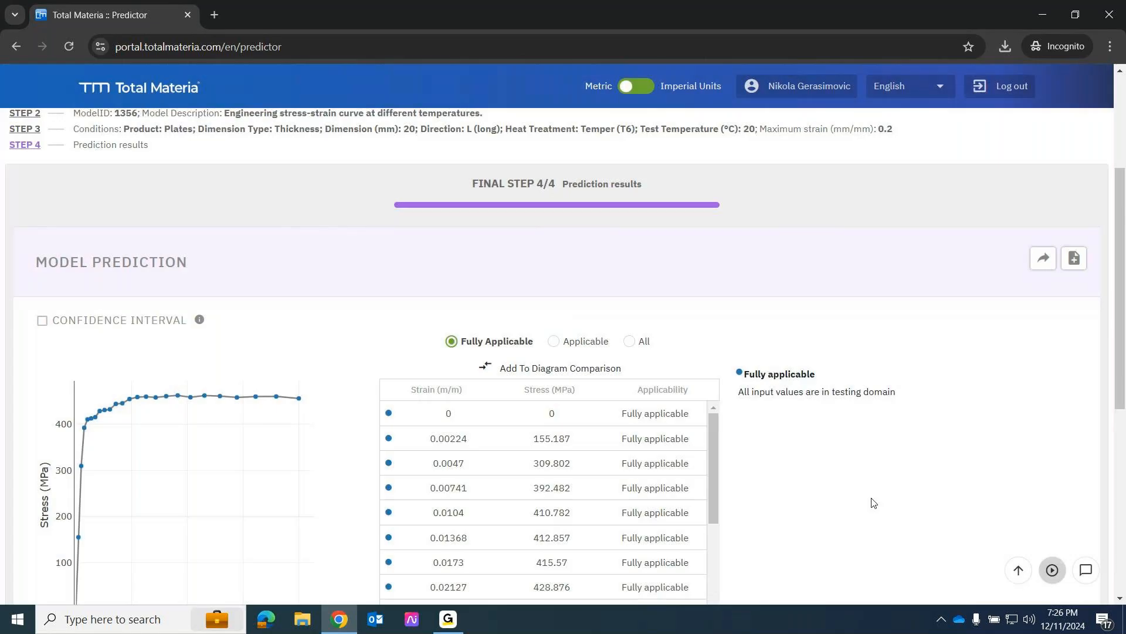
- Examine the predicted stress-strain curve, its table of values and the model's testing performance metrics
scroll(872, 502, "down", 3)
scroll(875, 502, "up", 1)
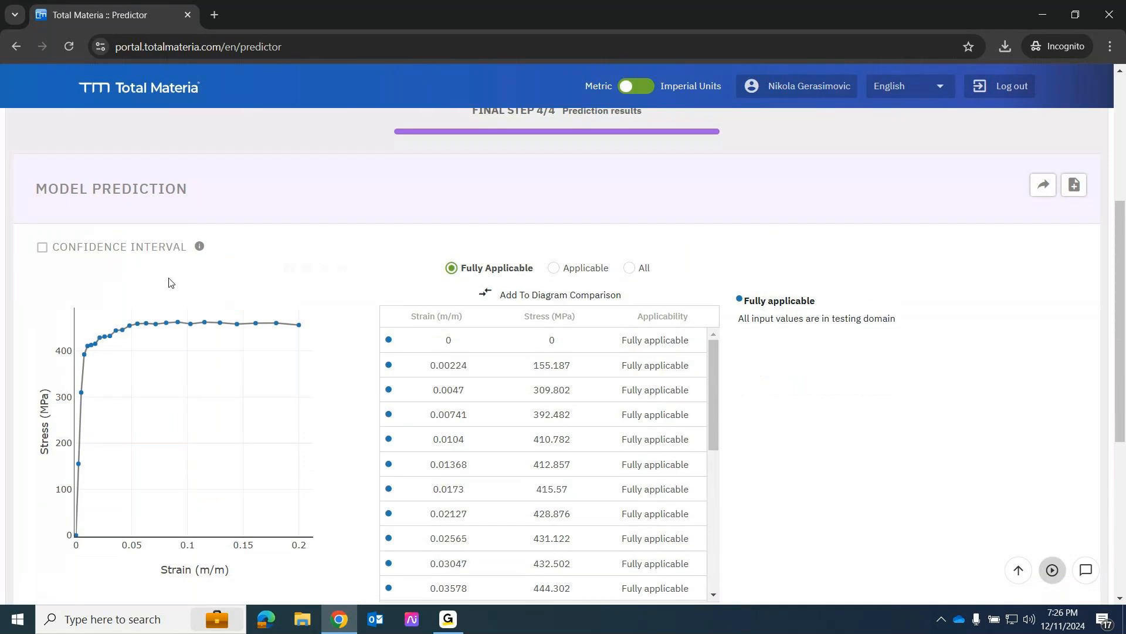
scroll(867, 438, "down", 3)
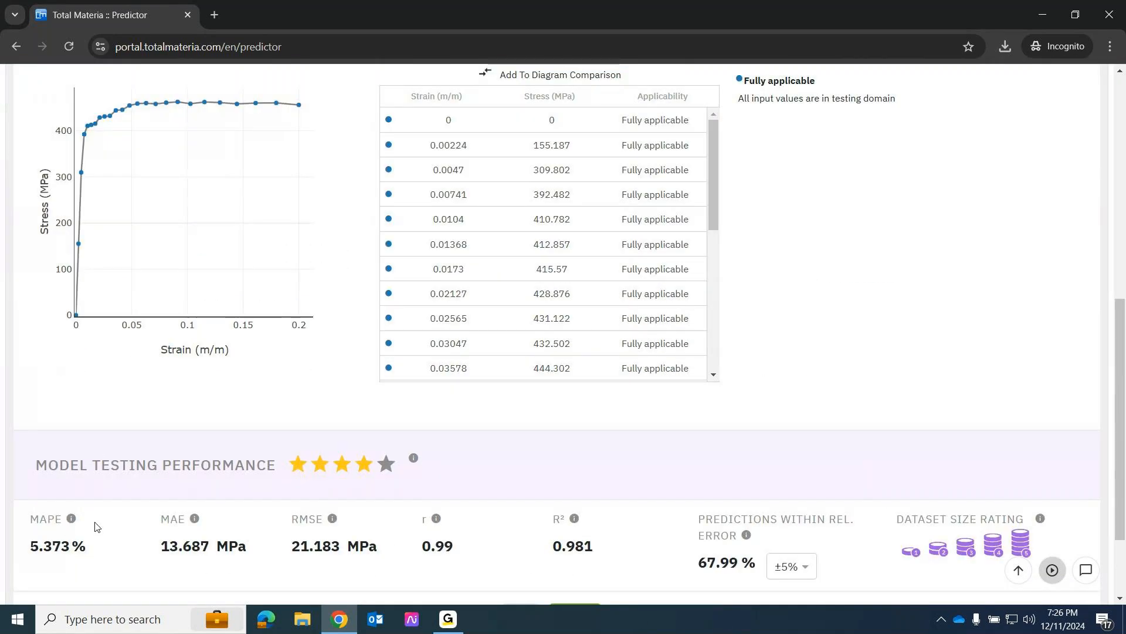
scroll(97, 526, "down", 2)
mouse_move(189, 408)
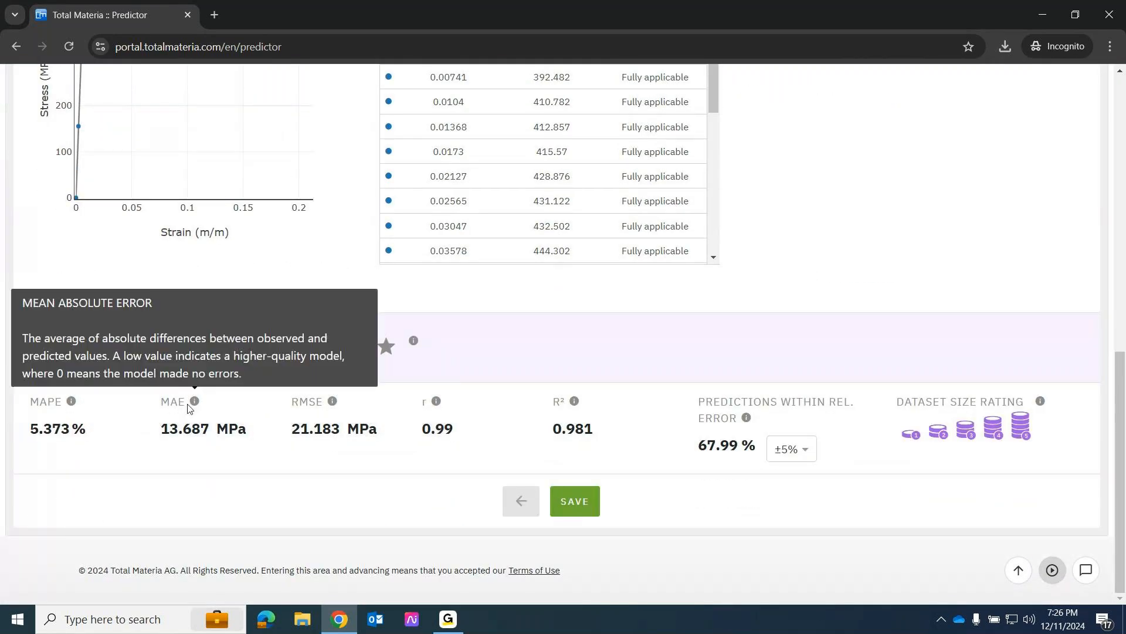
mouse_move(439, 402)
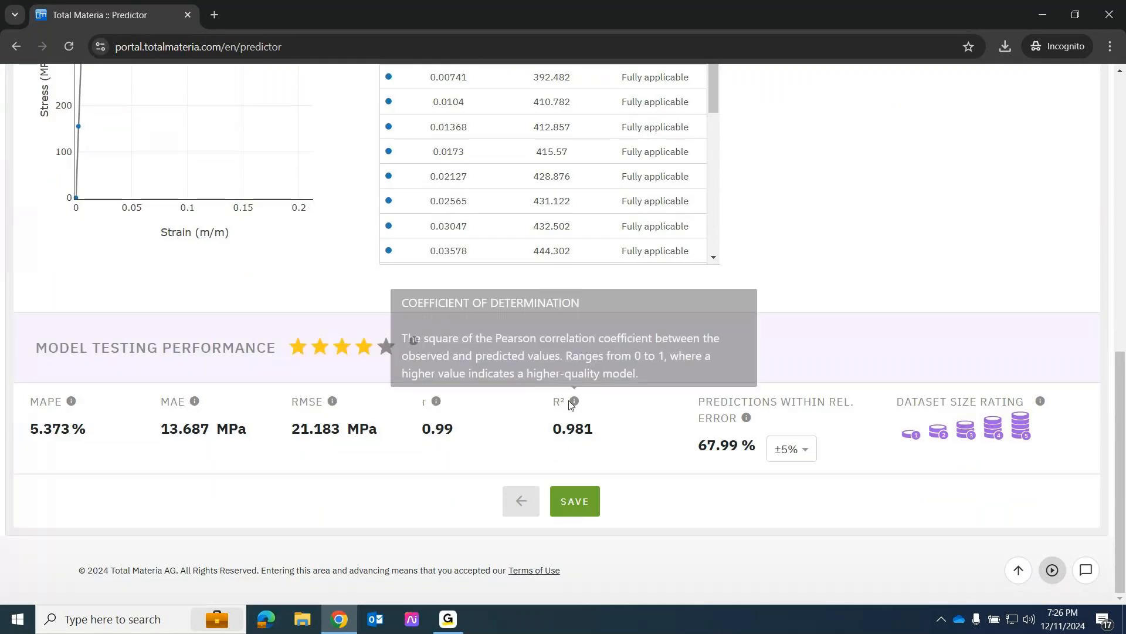
scroll(869, 411, "up", 5)
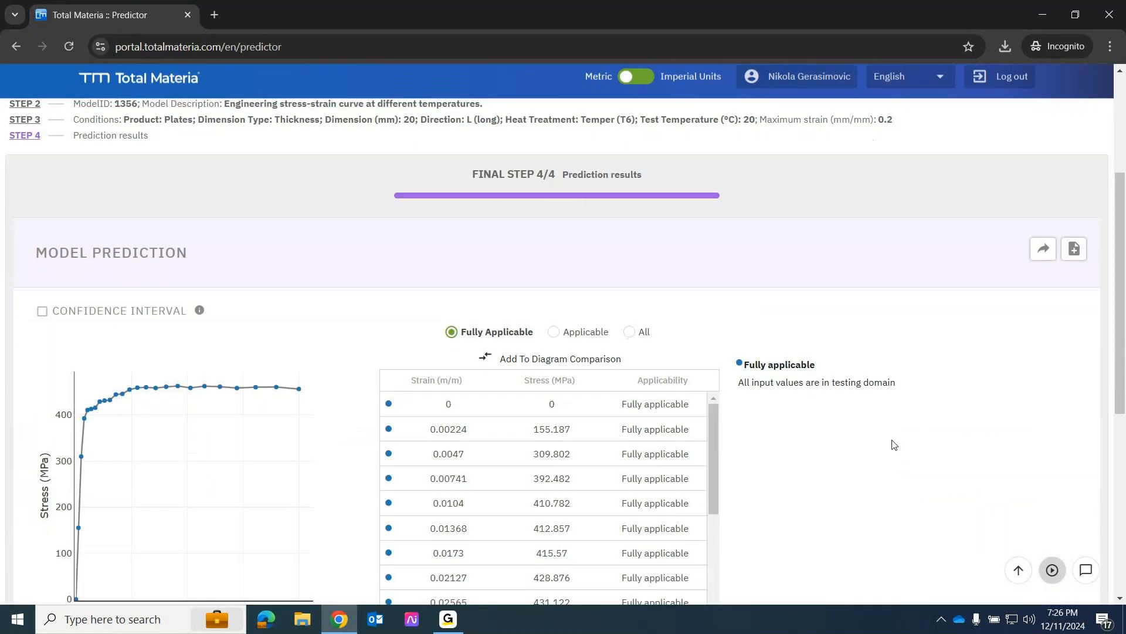
scroll(894, 444, "down", 3)
scroll(85, 275, "up", 1)
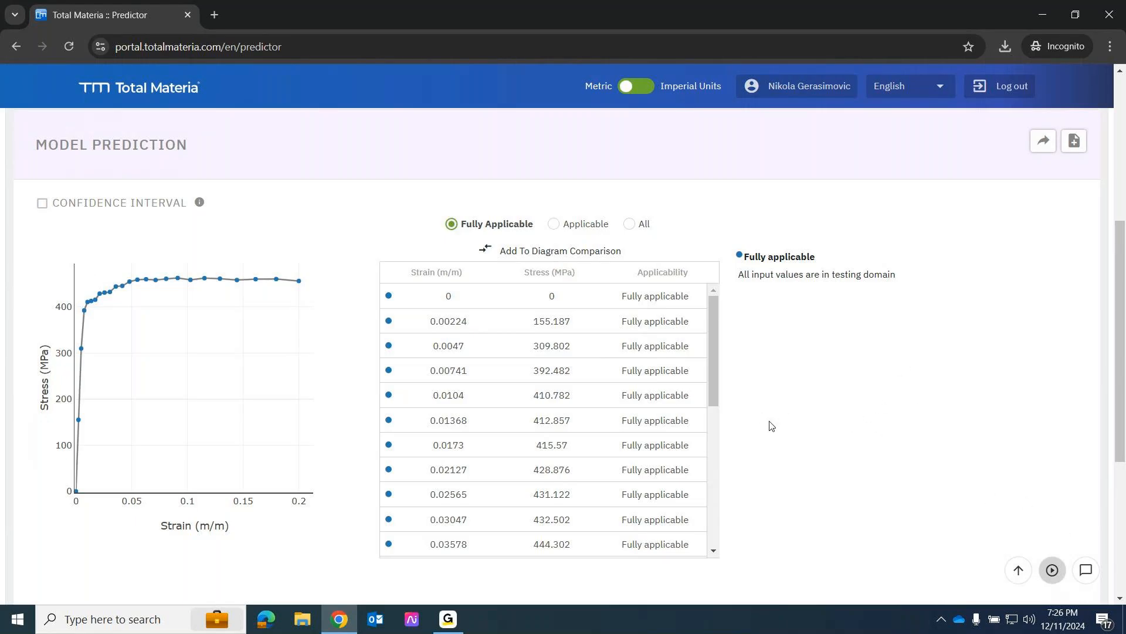
- Return to the Predictor's material step, keep 2724 (AA) selected and proceed to model selection
scroll(721, 456, "up", 3)
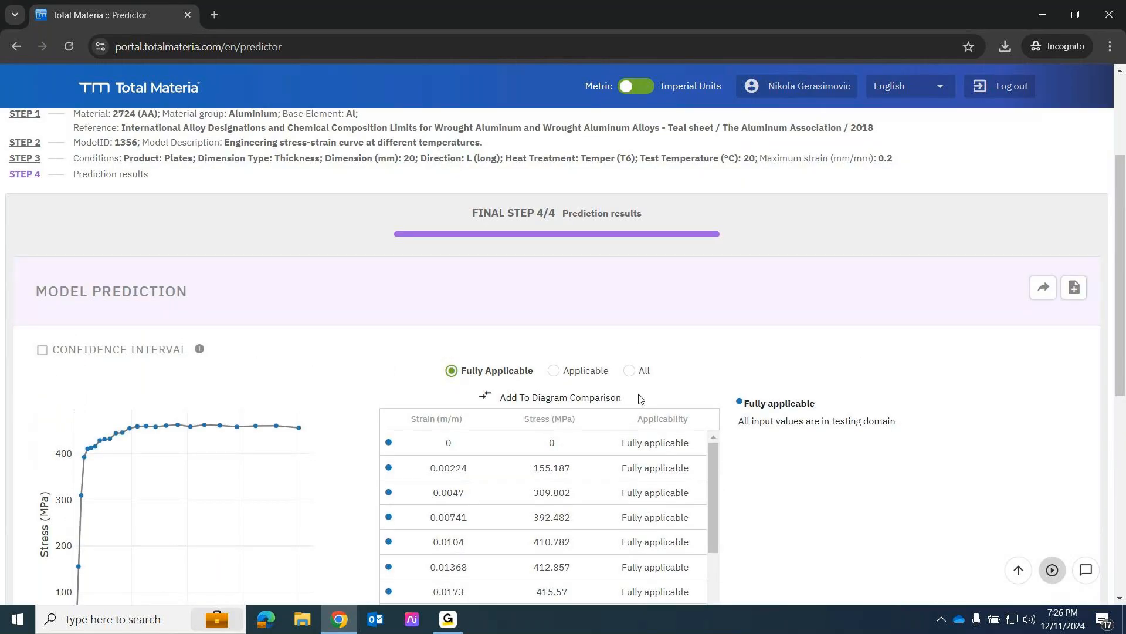
scroll(6, 254, "up", 3)
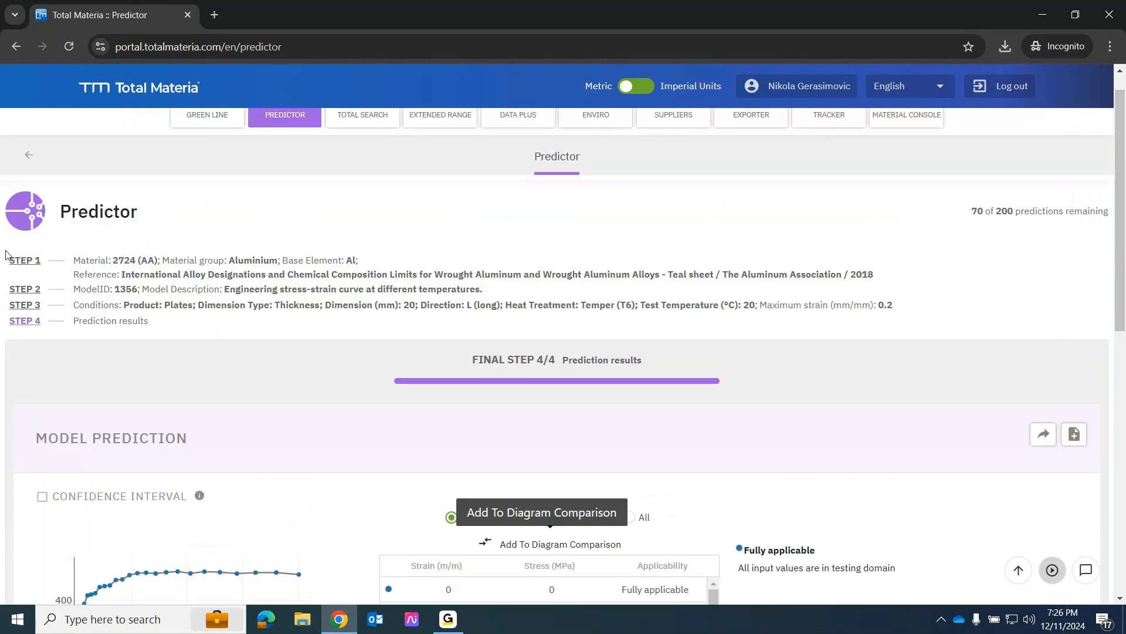
left_click(25, 259)
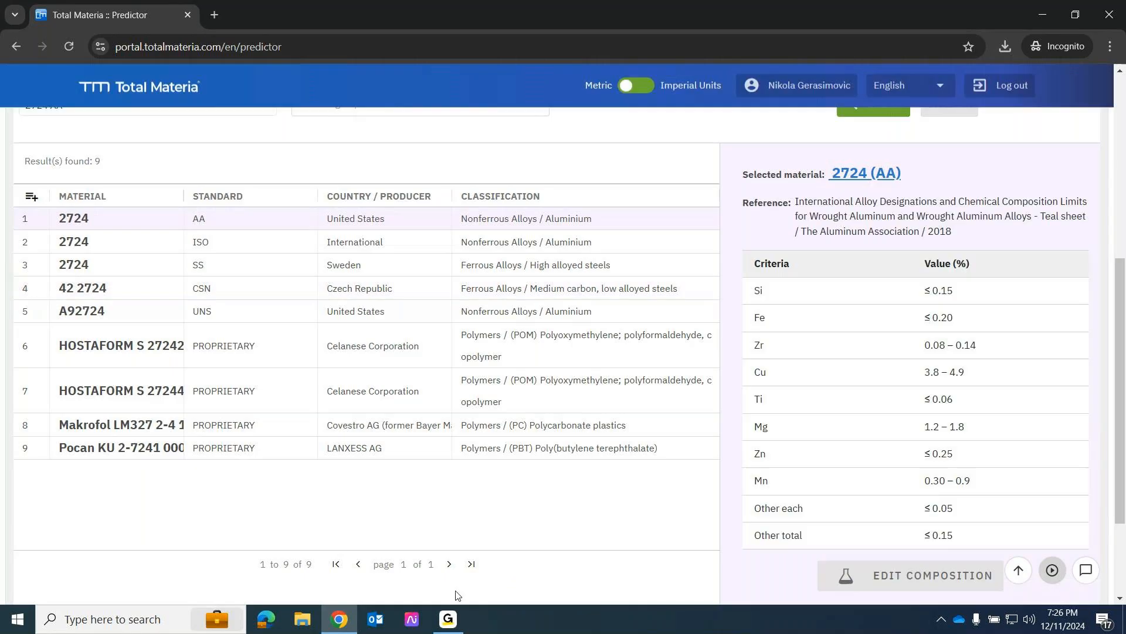
scroll(578, 547, "down", 2)
left_click(575, 553)
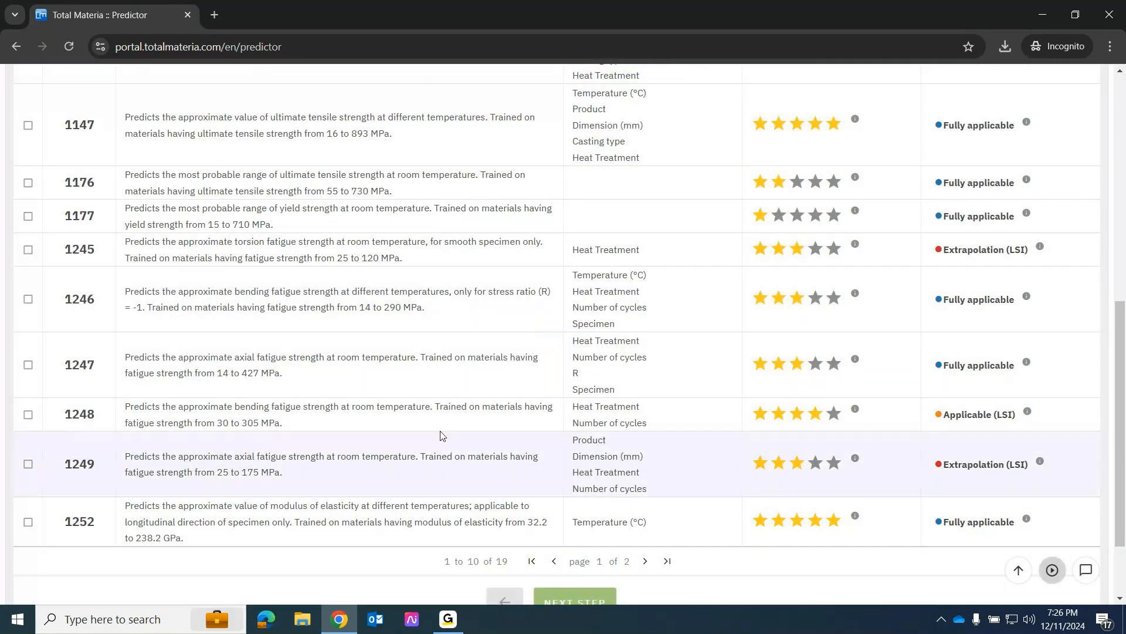
- Filter the prediction models by the Fatigue Strength property
scroll(441, 435, "up", 6)
left_click(201, 370)
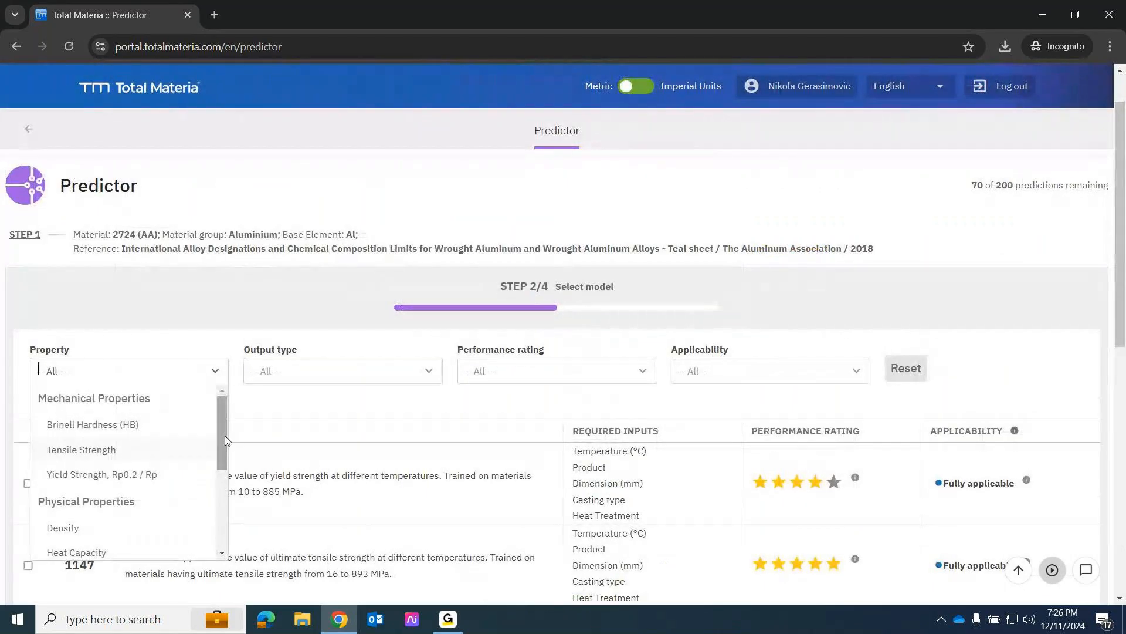
type("fatu")
key("BackSpace")
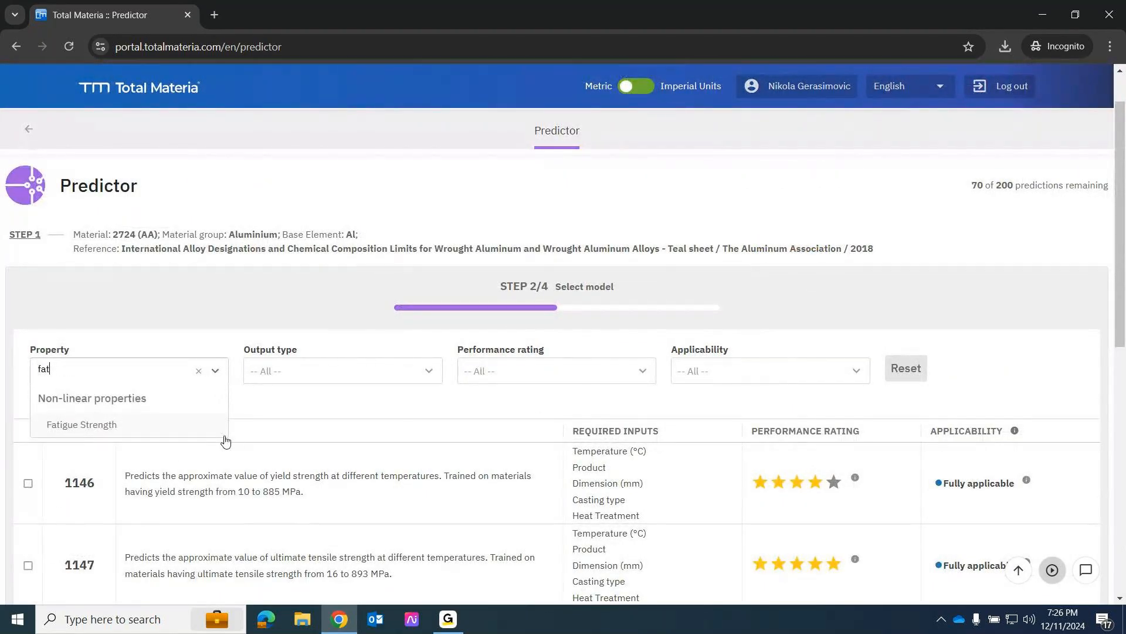
left_click(112, 425)
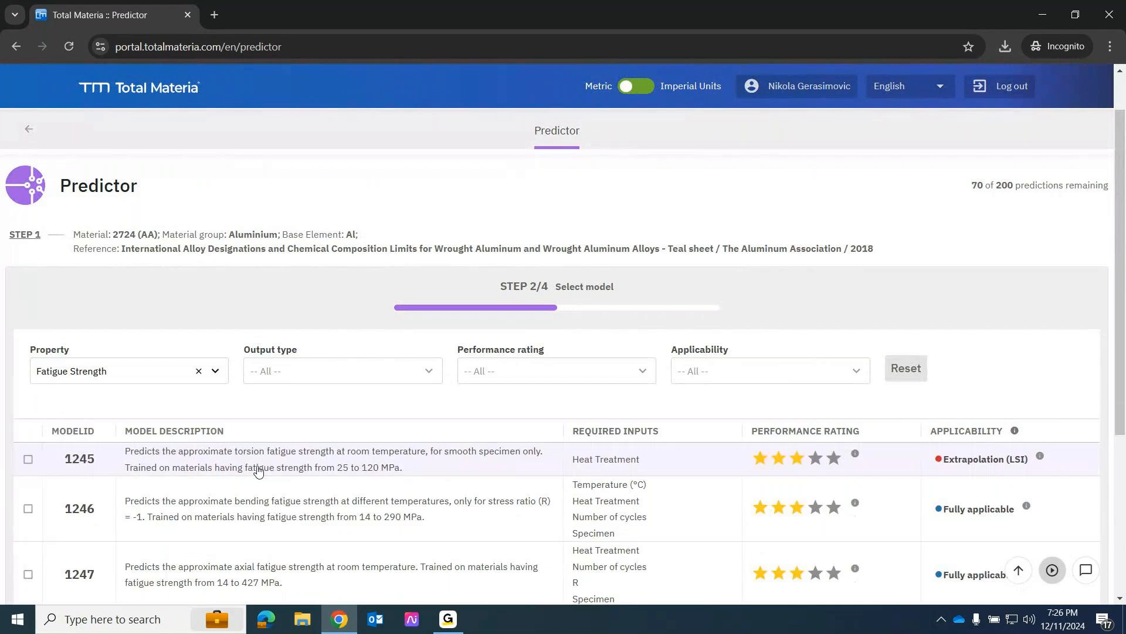
- Select axial fatigue strength model 1247 and proceed to its parameters
scroll(256, 455, "down", 4)
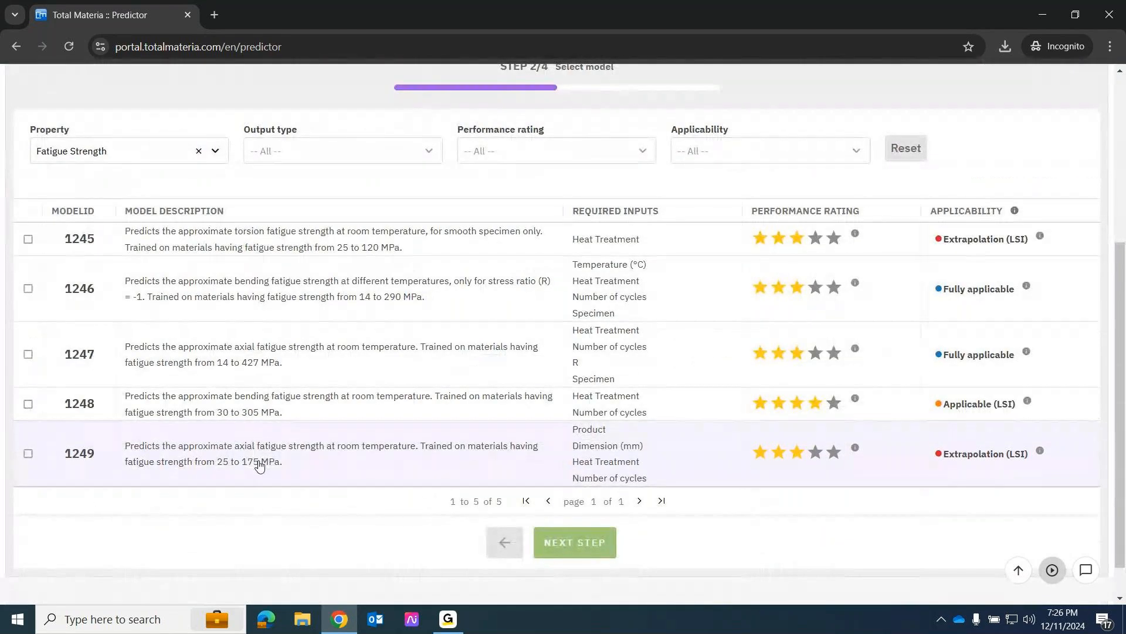
left_click(28, 354)
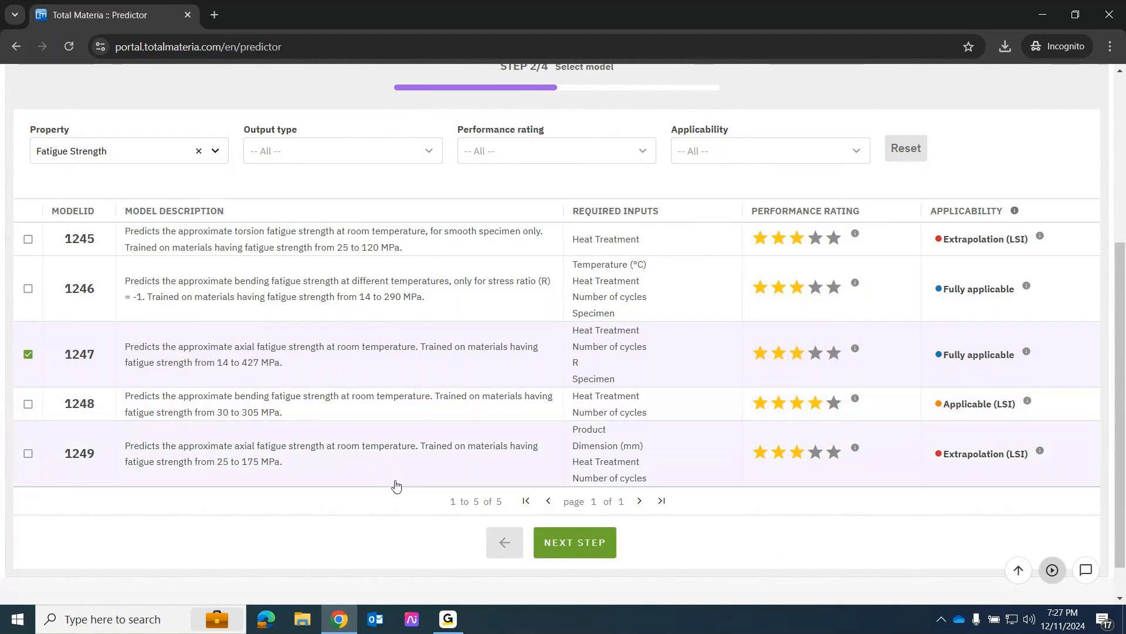
left_click(599, 550)
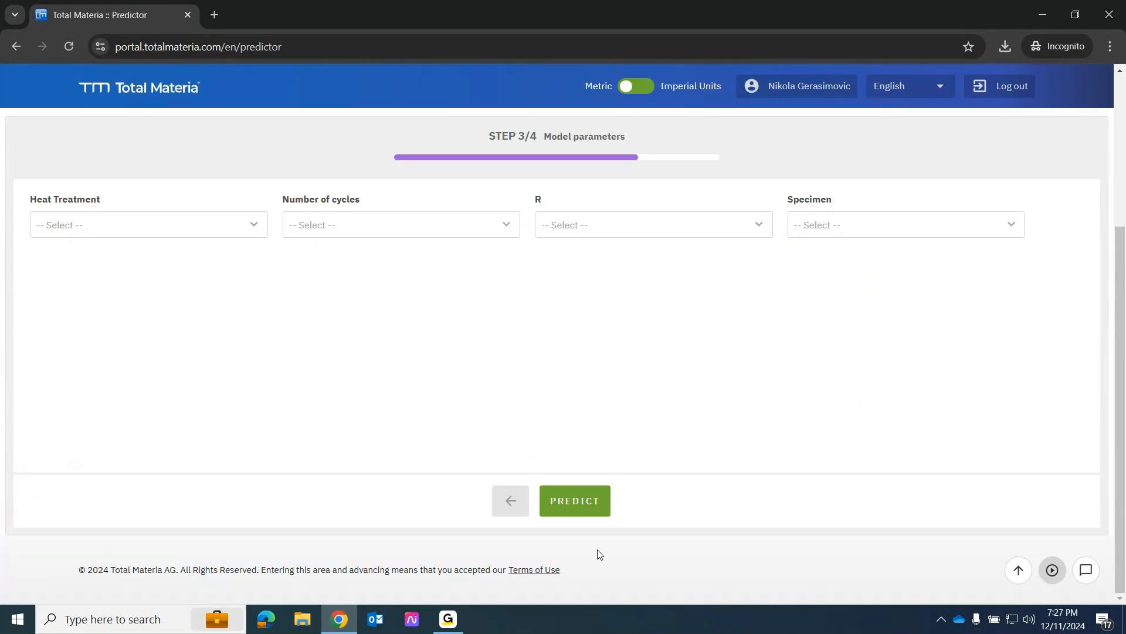
- Set the fatigue model's heat treatment to Temper (T6) and its number of cycles to 1.00E7
scroll(293, 411, "up", 3)
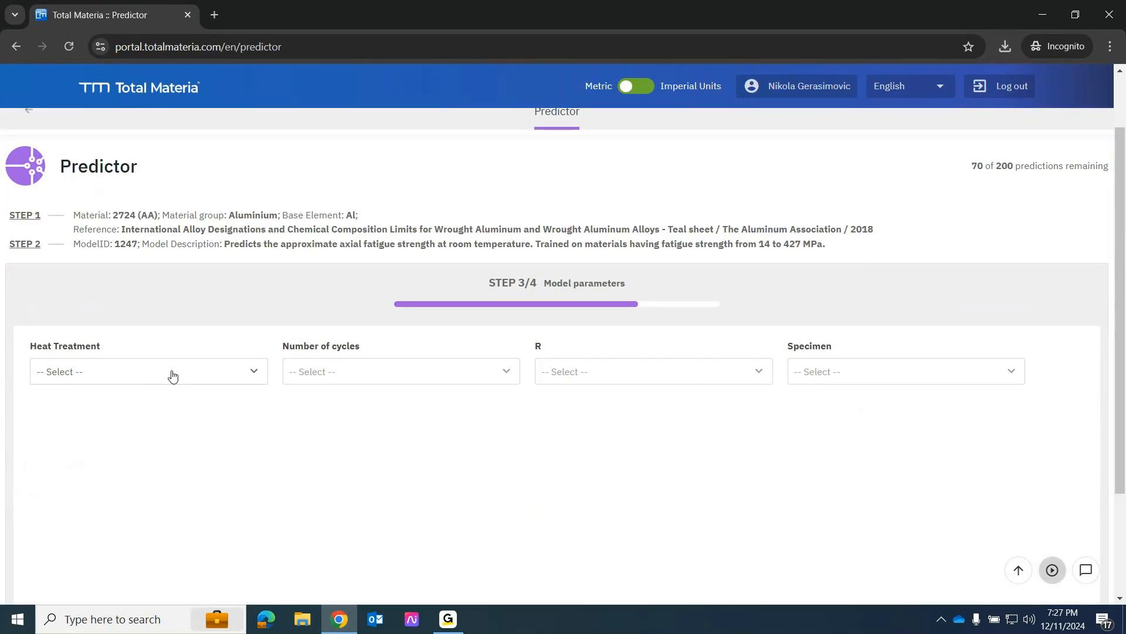
left_click(167, 378)
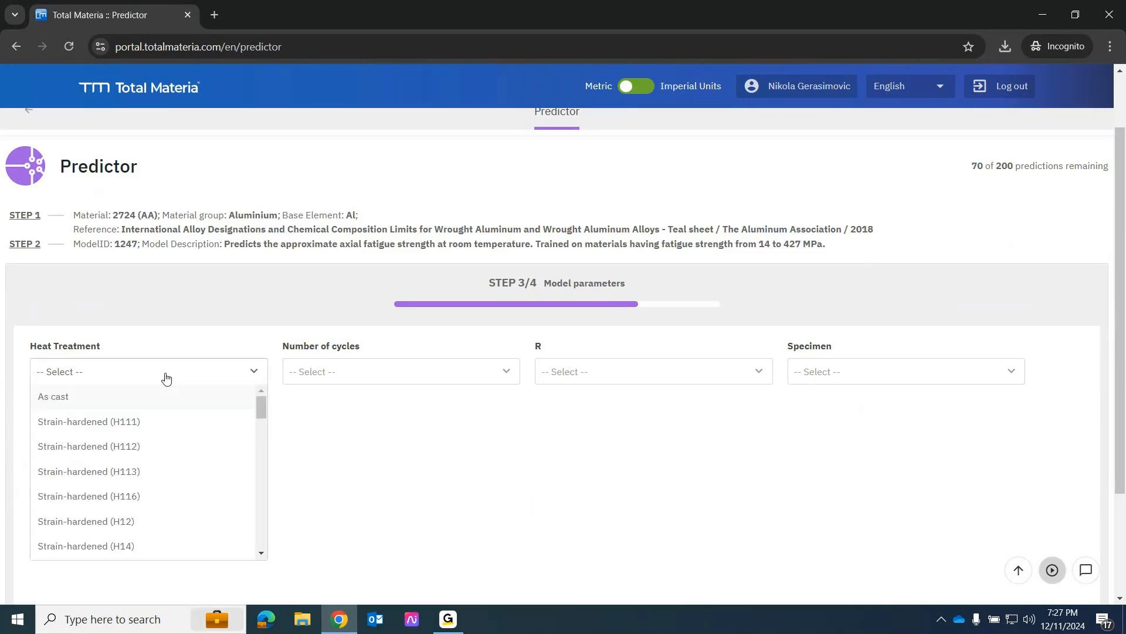
type("t6")
left_click(113, 399)
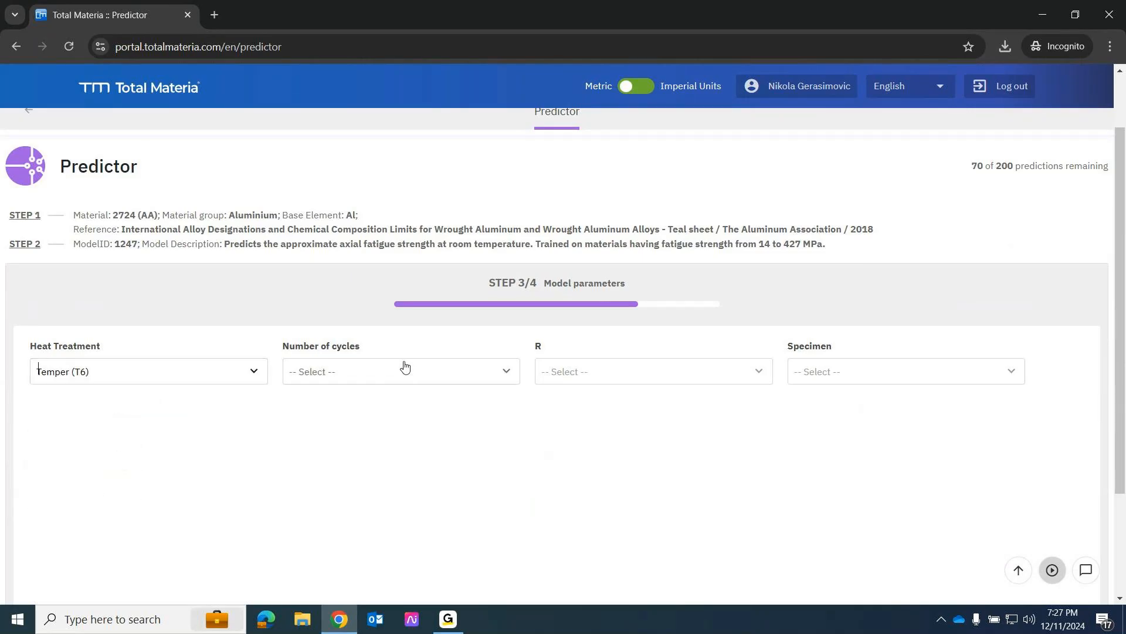
left_click(402, 368)
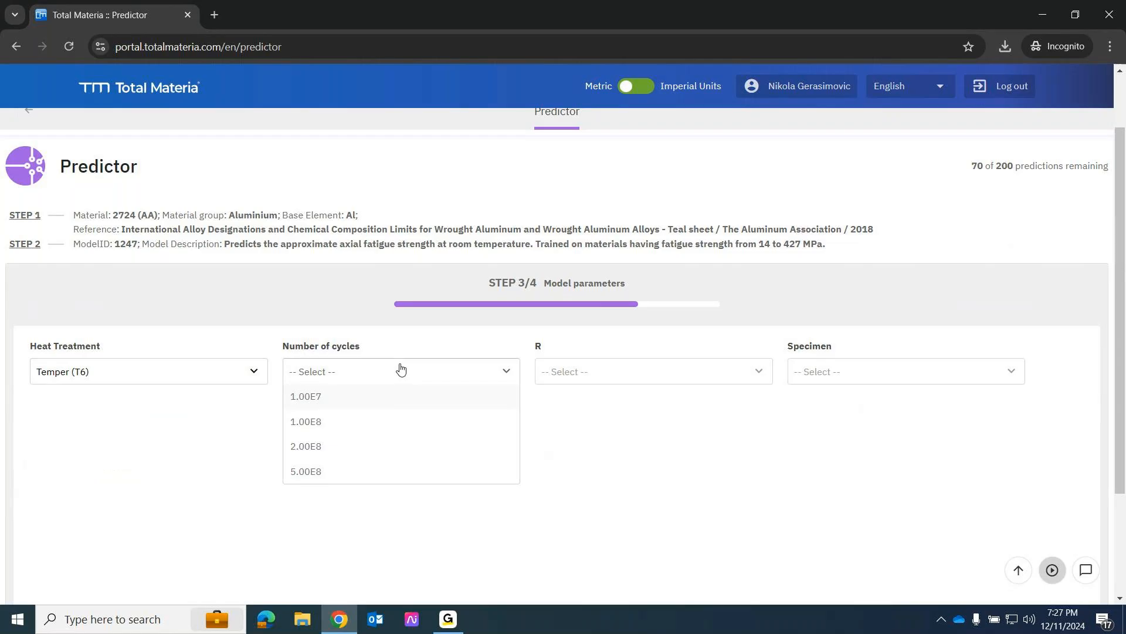
left_click(336, 397)
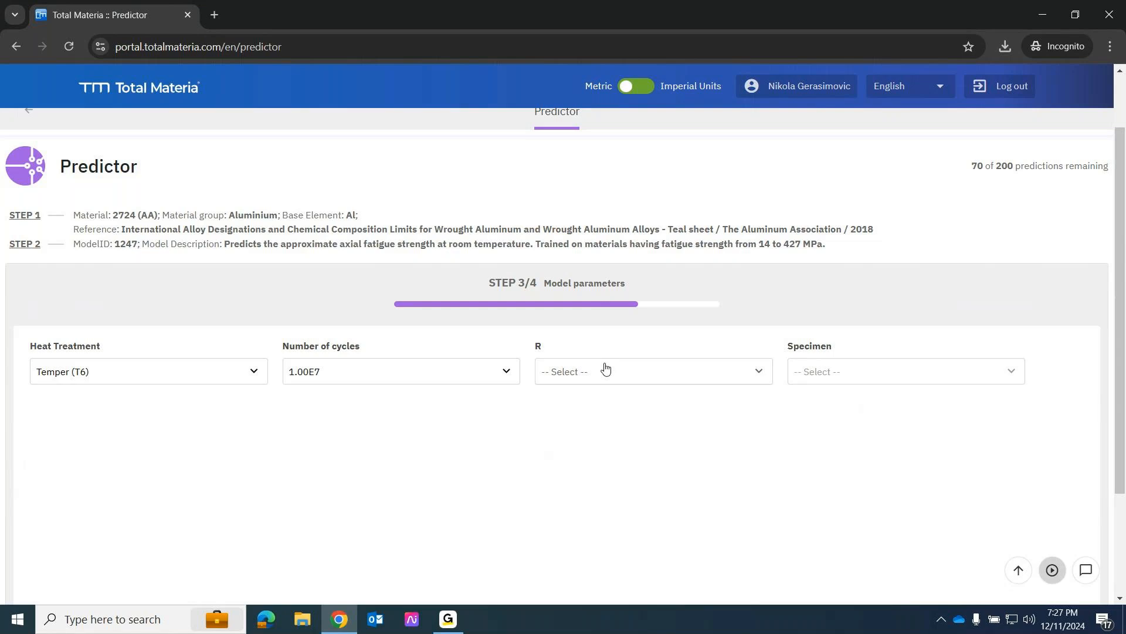
- Set the stress ratio R to -1 and the specimen to Smooth, and run the fatigue strength prediction
left_click(605, 368)
left_click(558, 424)
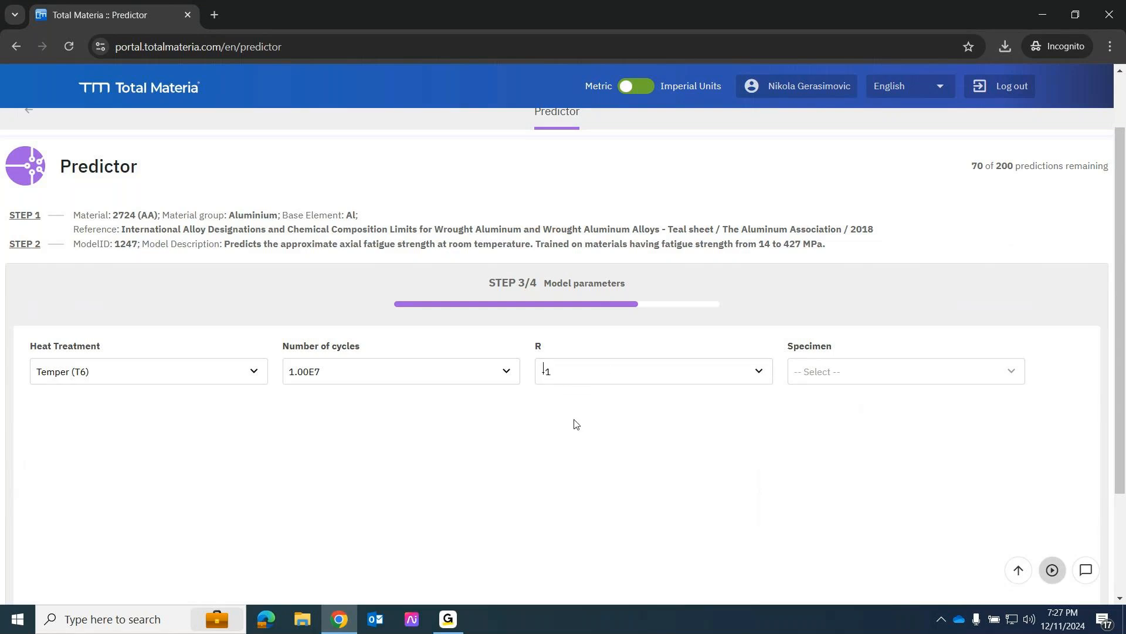
left_click(827, 372)
left_click(822, 421)
scroll(231, 447, "down", 3)
left_click(565, 495)
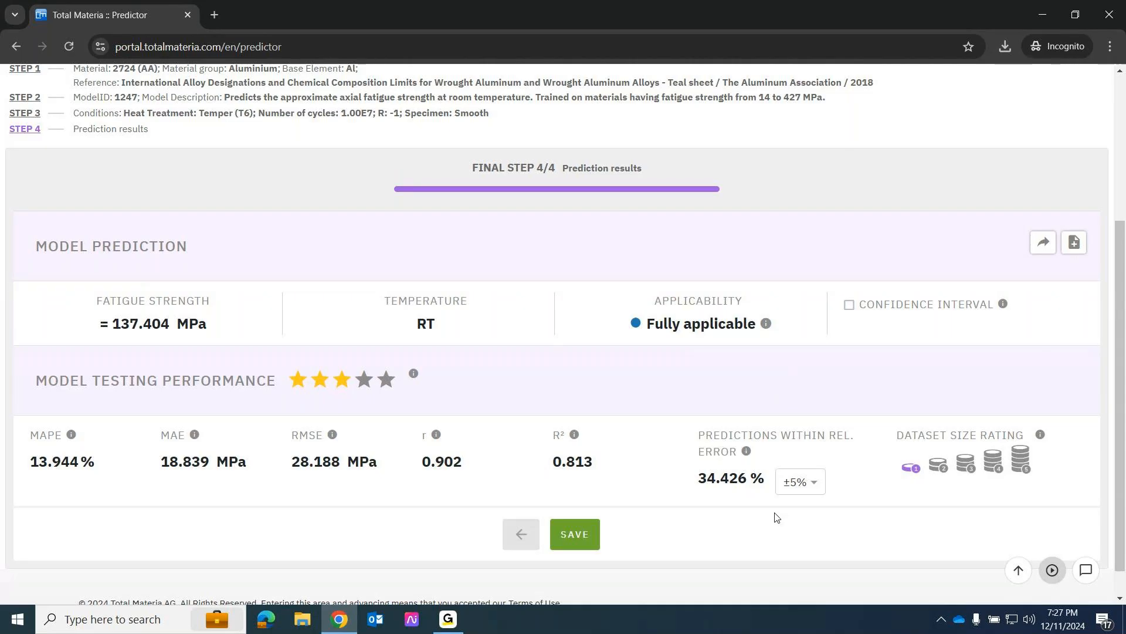
- Go back to the Predictor's material step and open the Comparison View of the Material Console
scroll(661, 539, "up", 1)
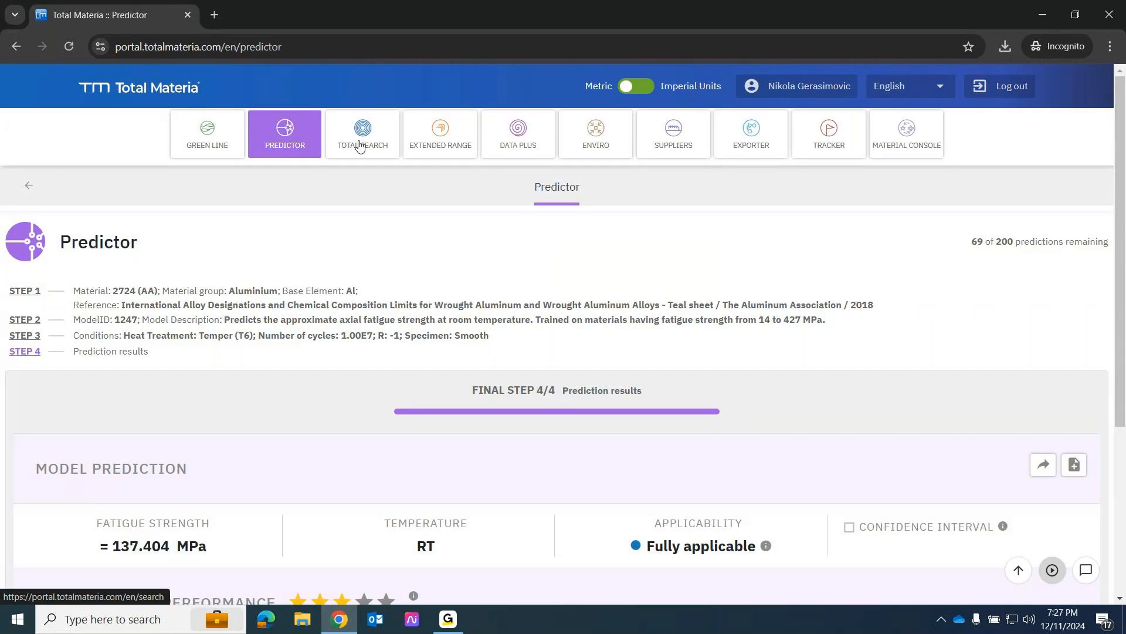
left_click(26, 292)
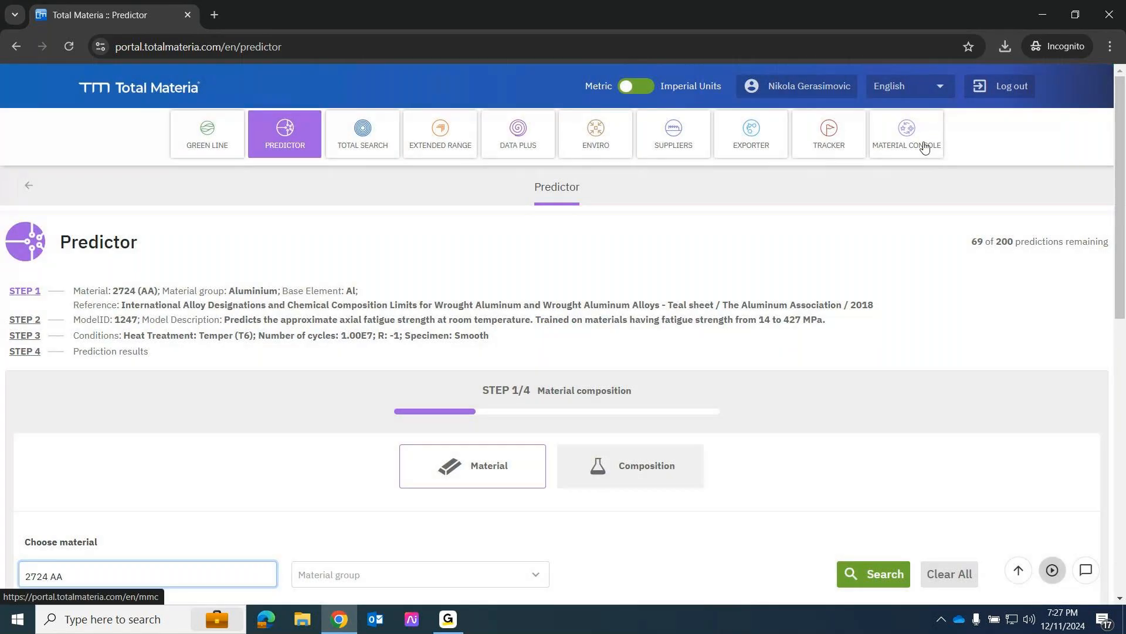
left_click(925, 147)
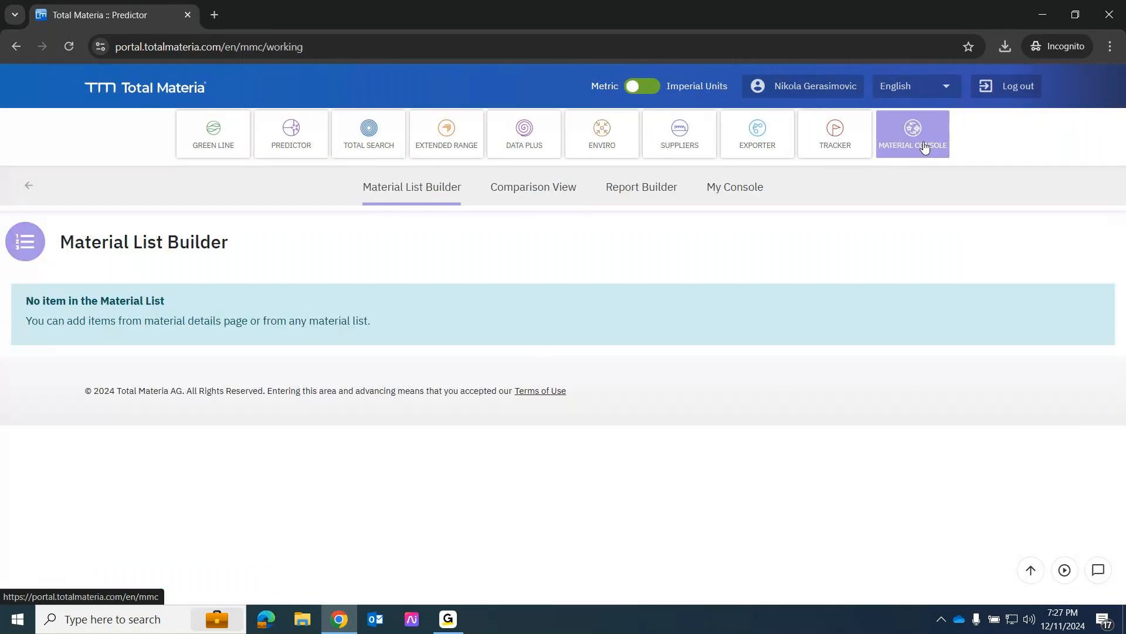
left_click(548, 195)
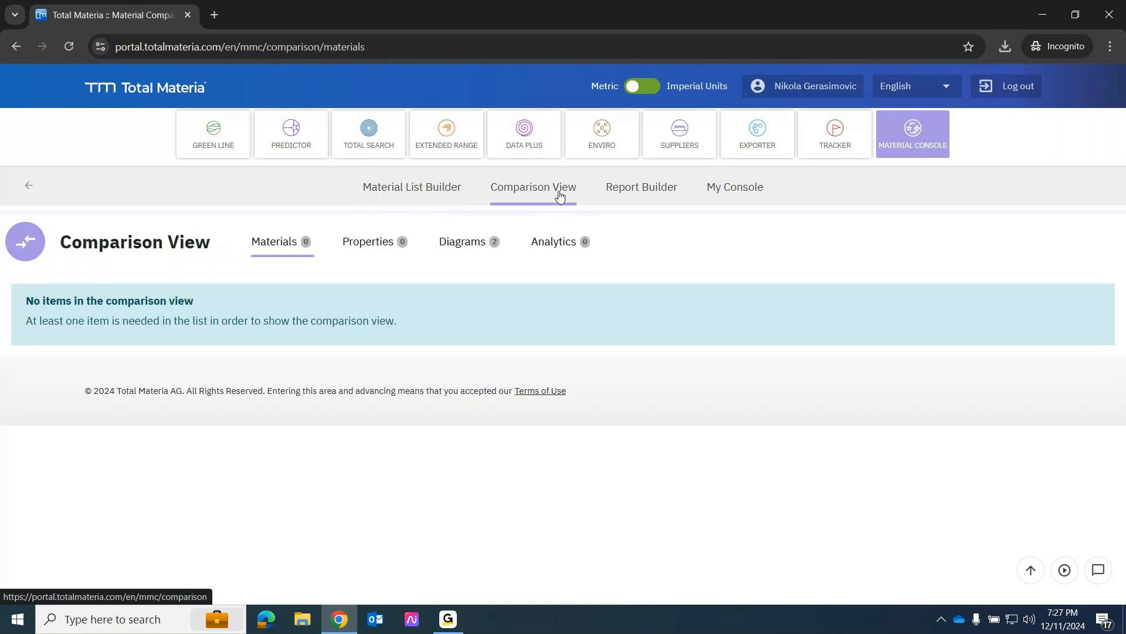
- Remove both 2724 AA tensile strength curves from the diagram comparison
left_click(464, 243)
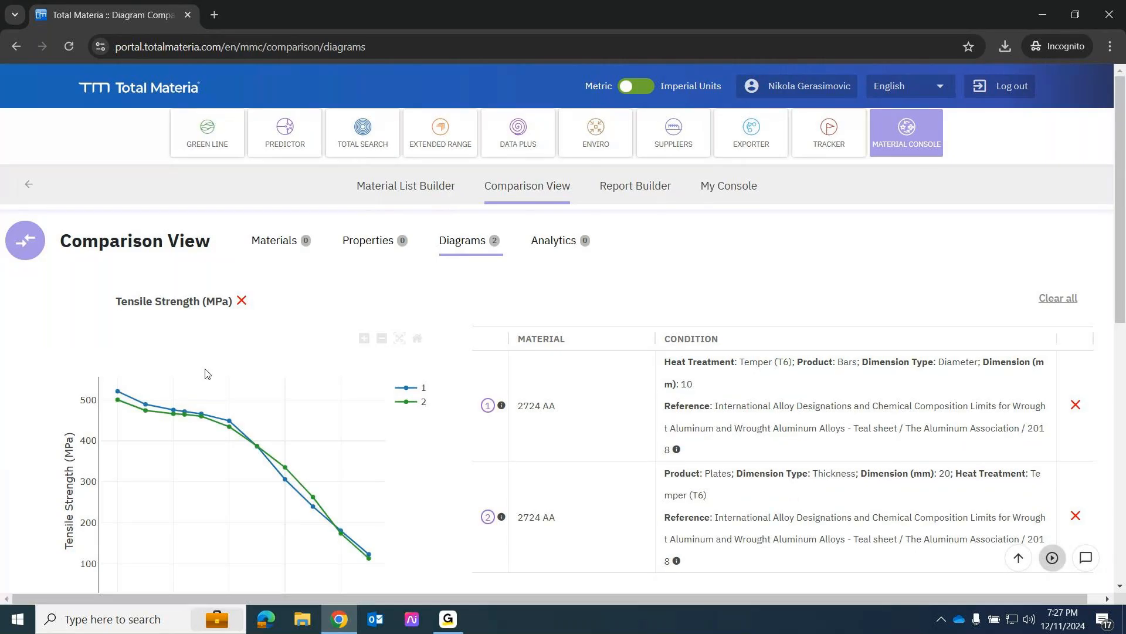
scroll(205, 373, "down", 2)
left_click(1076, 258)
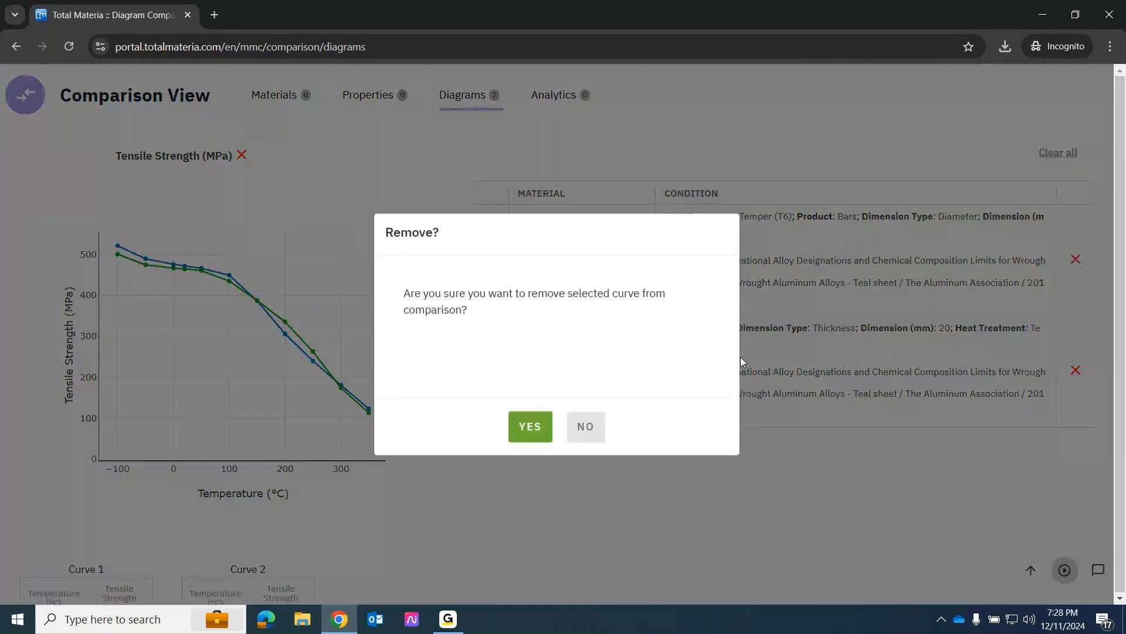
left_click(528, 430)
left_click(1078, 260)
left_click(530, 429)
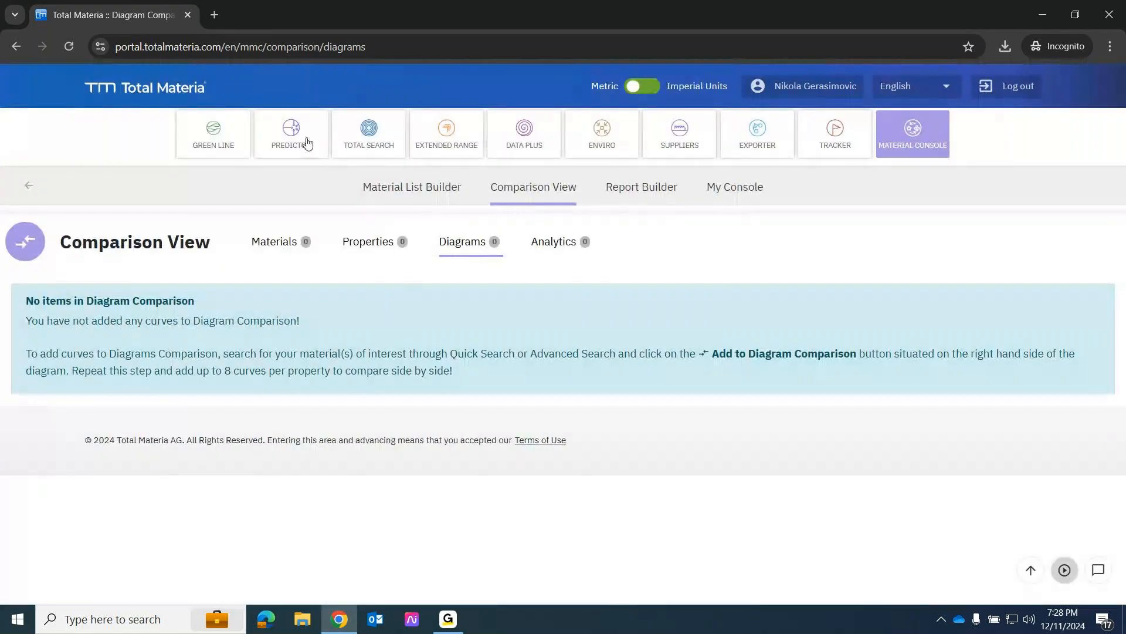
- Return to the Predictor, clear the previous material search criteria and search for 2011 AA
left_click(307, 143)
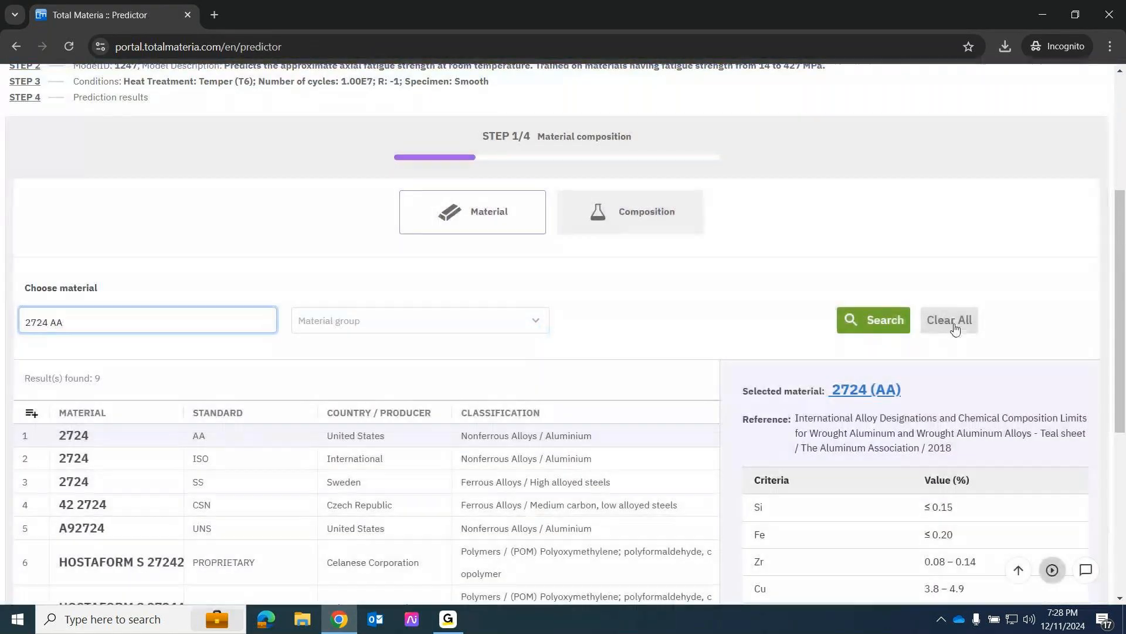
left_click(949, 319)
scroll(722, 382, "up", 5)
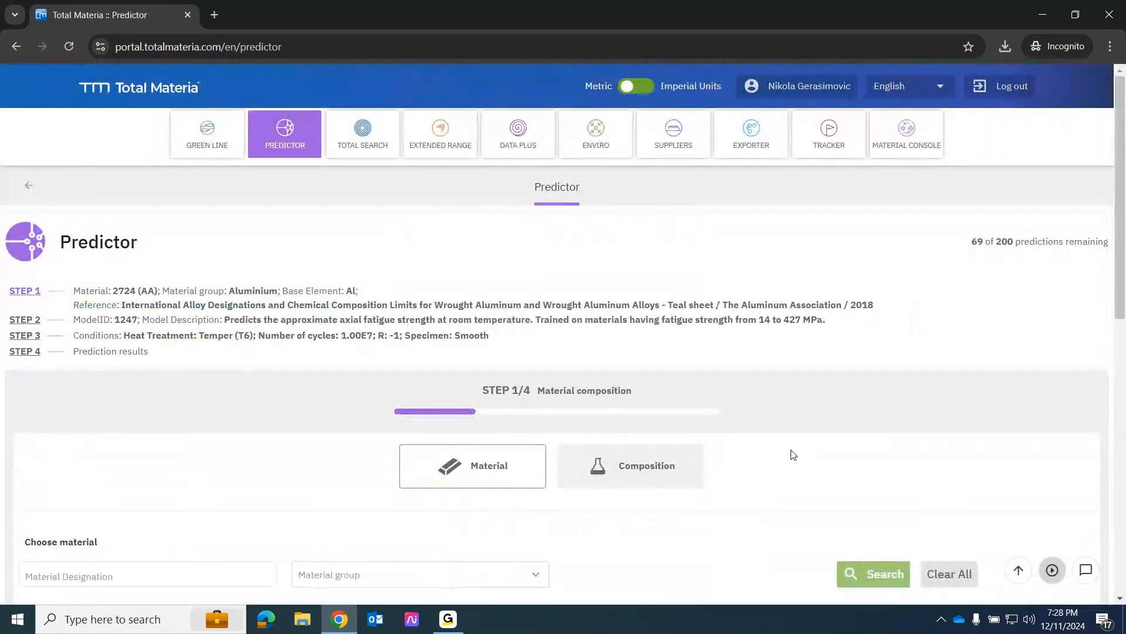
scroll(738, 382, "down", 1)
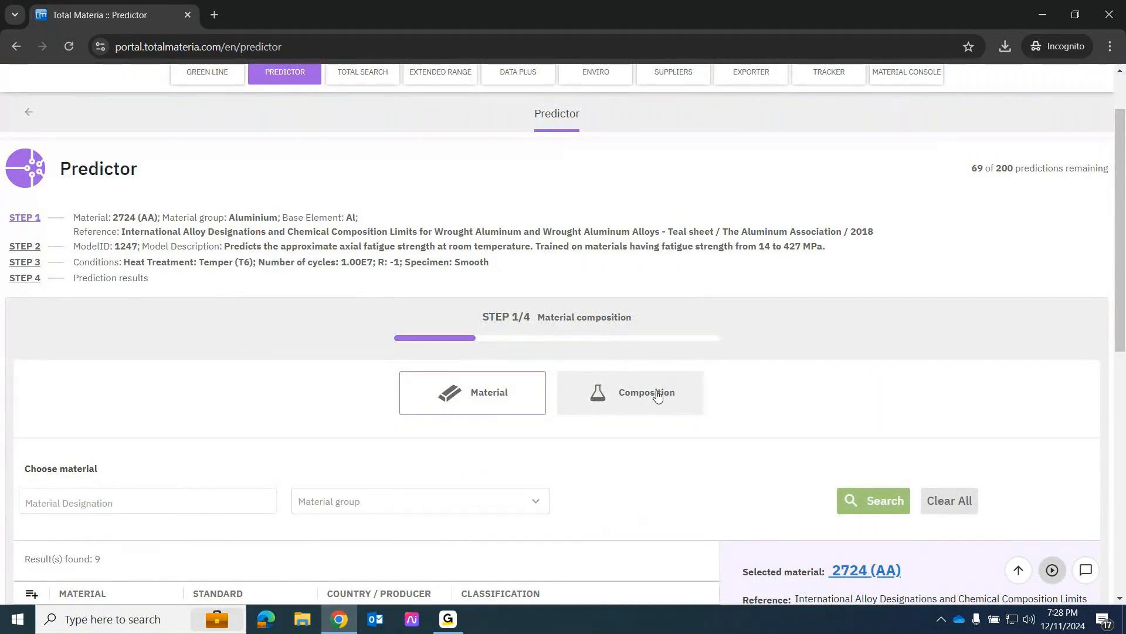
scroll(729, 304, "down", 3)
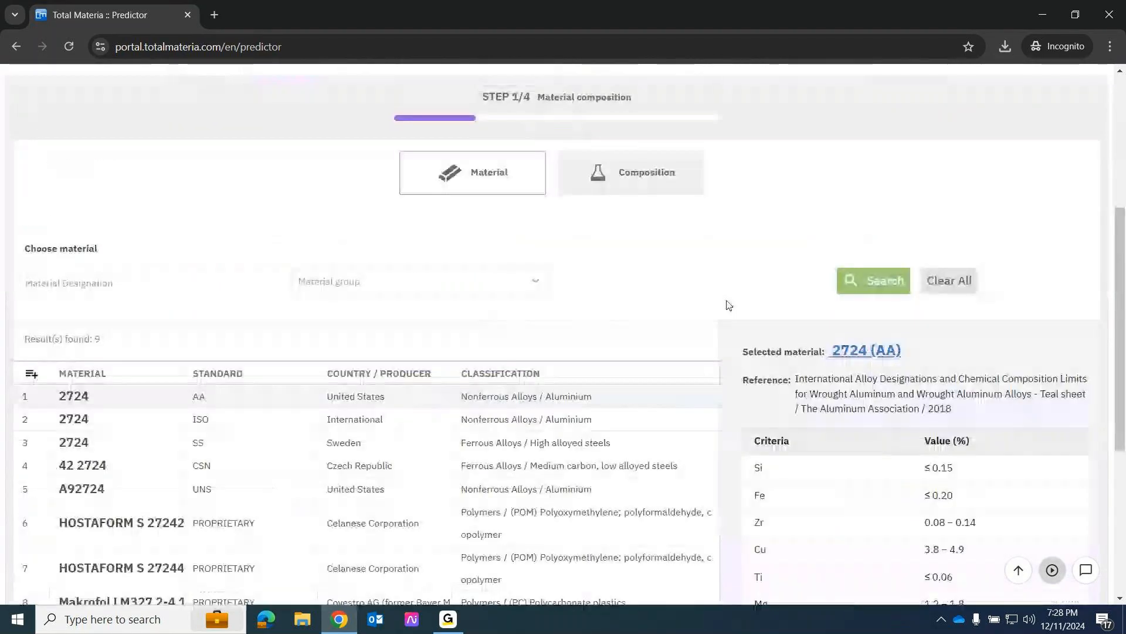
left_click(103, 283)
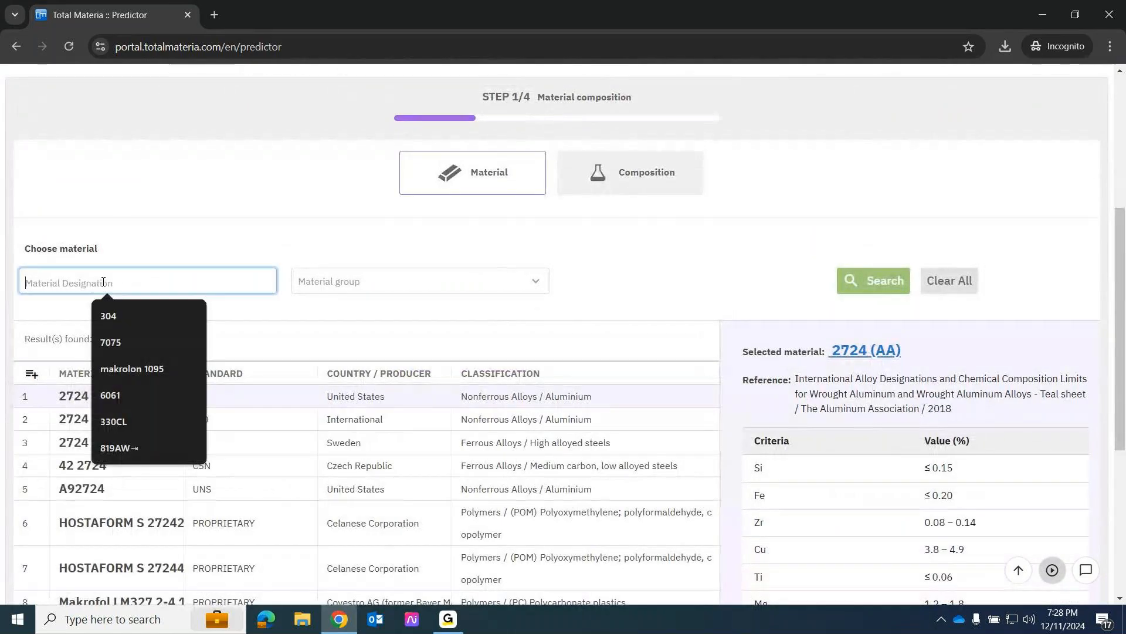
type("2011")
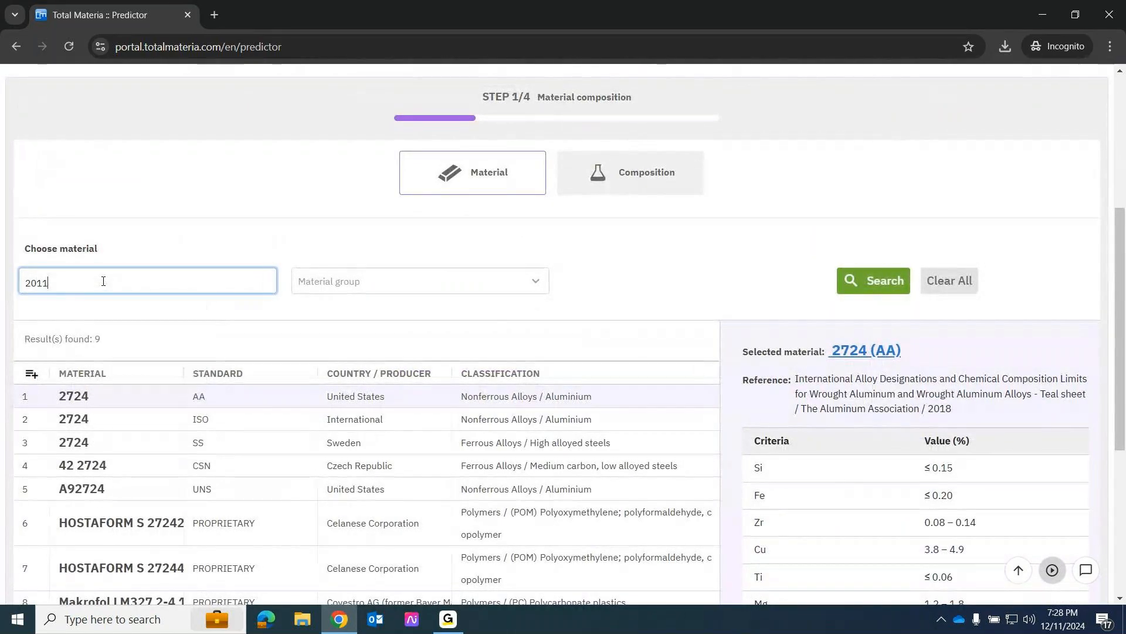
type(" AA")
left_click(872, 281)
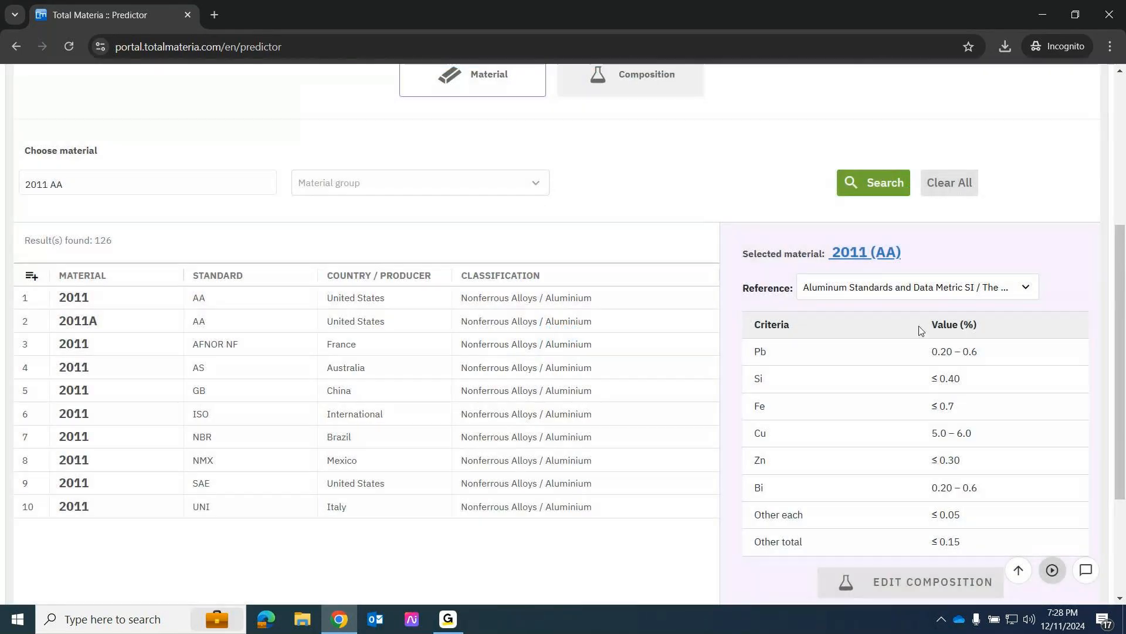
- Choose the Aluminum Standards and Data Metric SI 2017 reference for 2011 (AA) and proceed to model selection
scroll(935, 505, "down", 1)
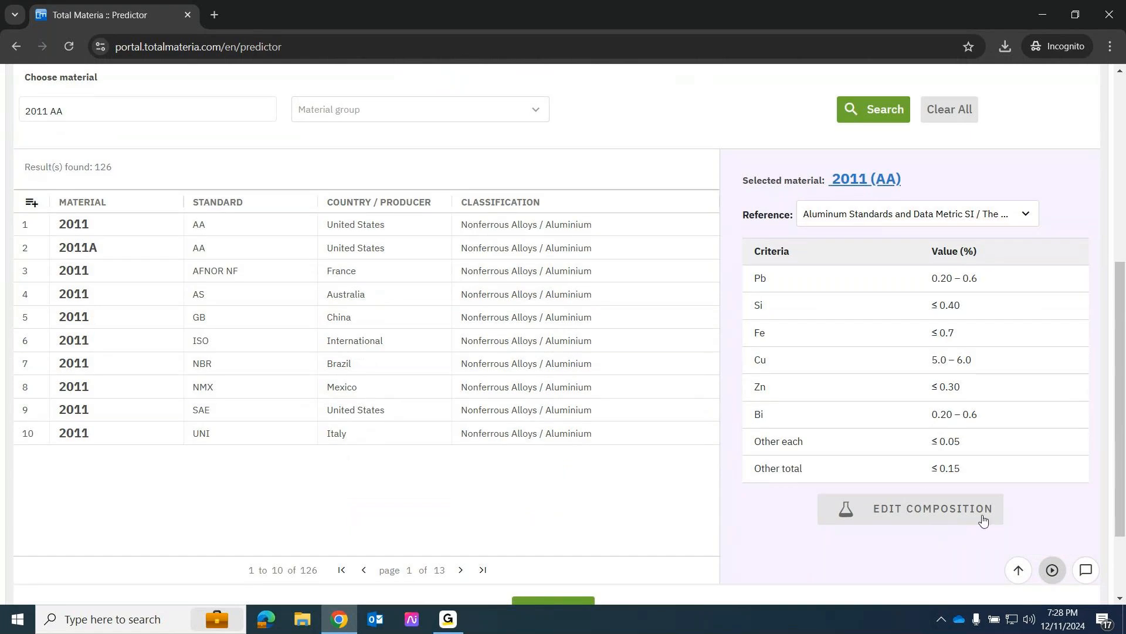
left_click(885, 222)
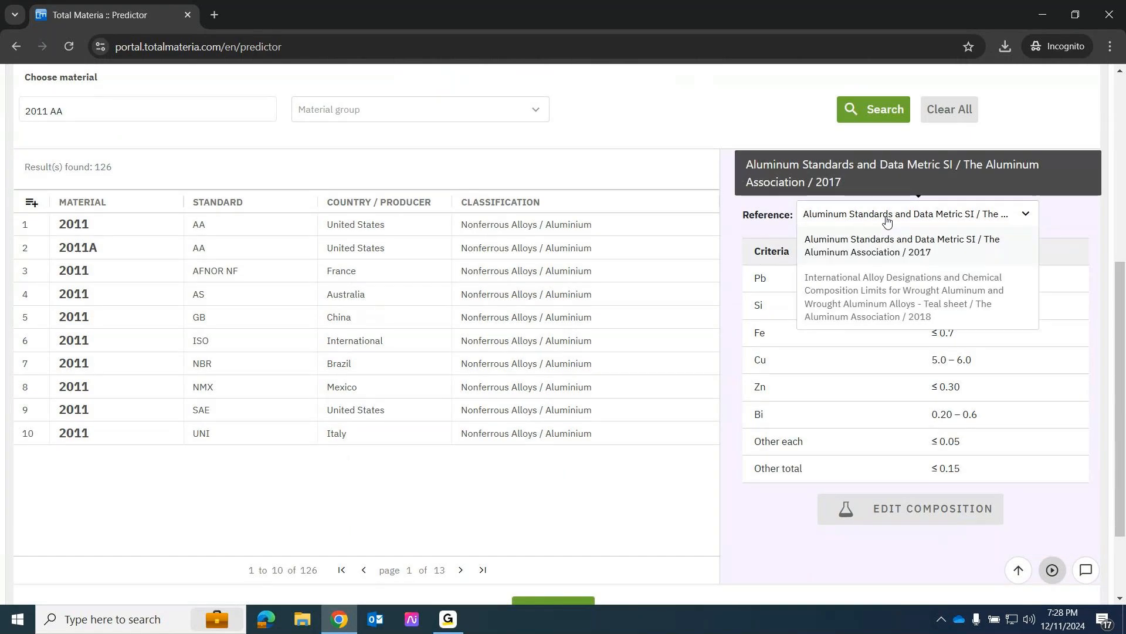
left_click(972, 255)
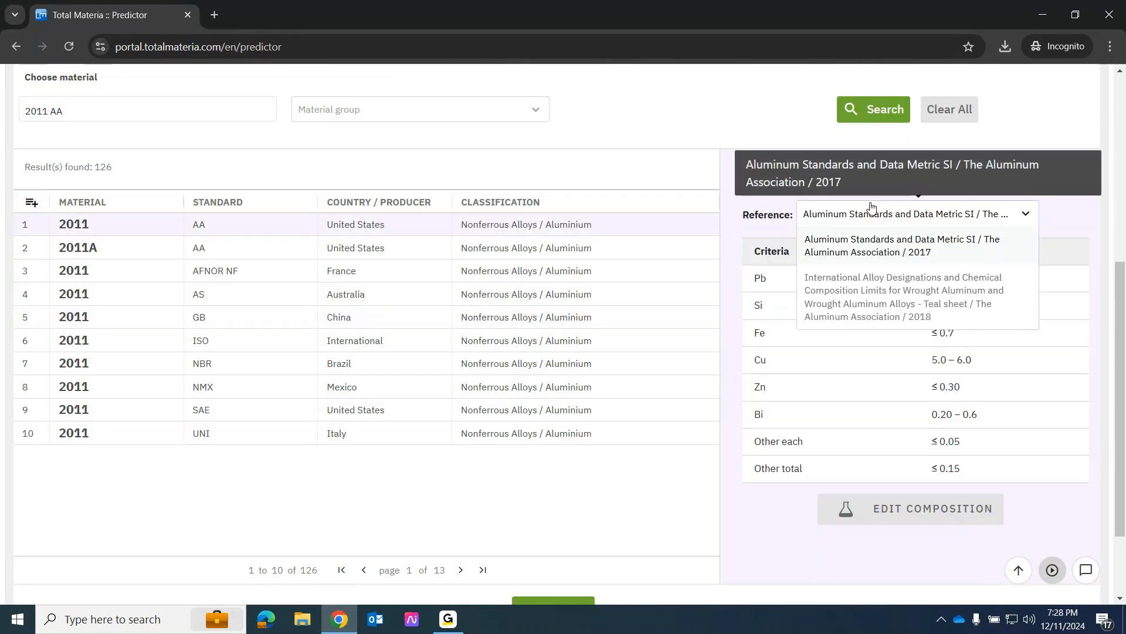
scroll(491, 565, "down", 2)
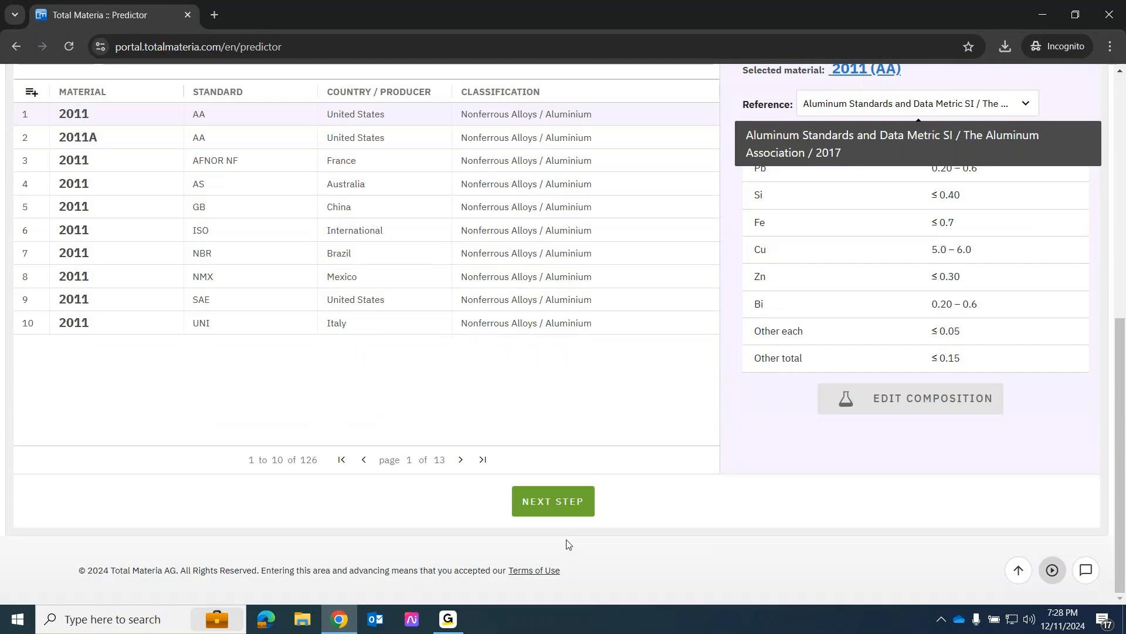
left_click(577, 503)
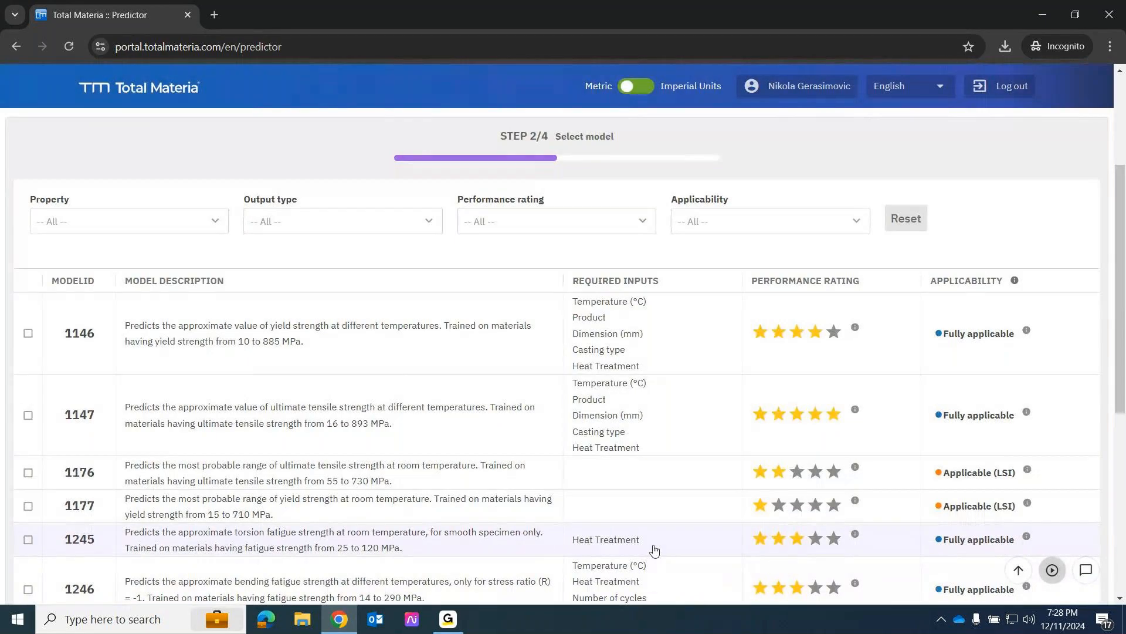
- Filter the models by Tensile Strength, select model 1147 and proceed to its parameters
left_click(123, 223)
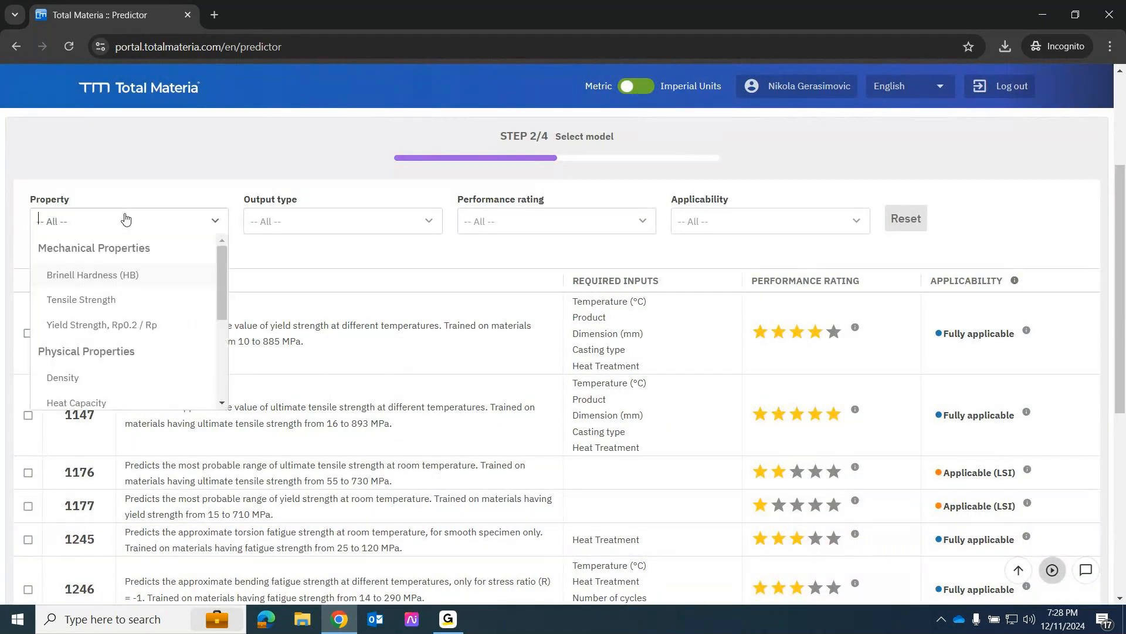
left_click(108, 300)
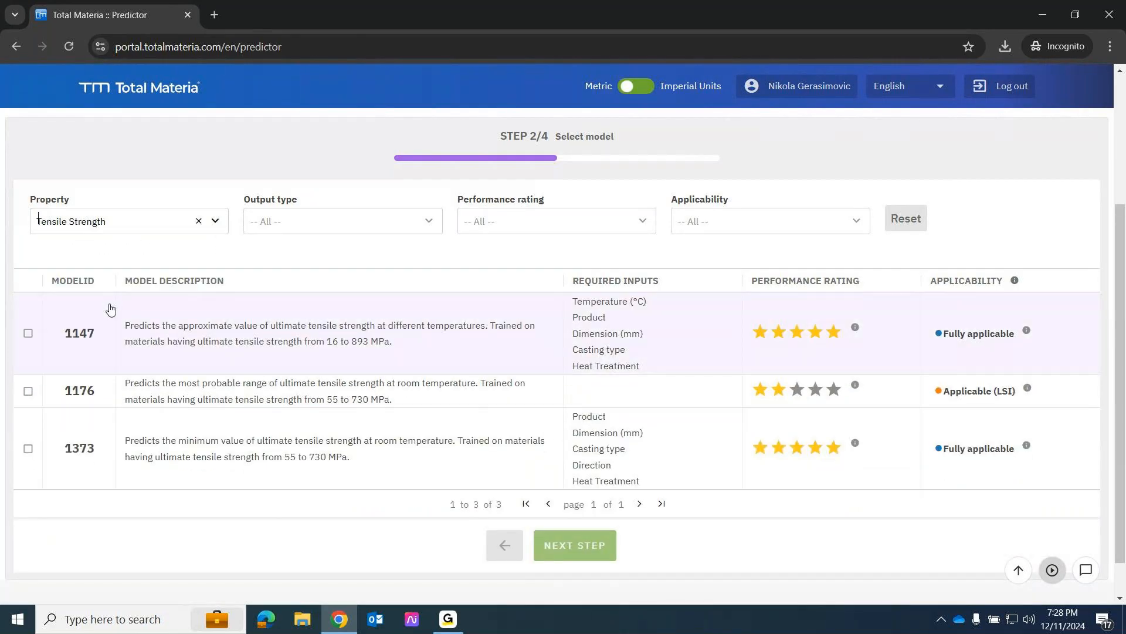
left_click(28, 333)
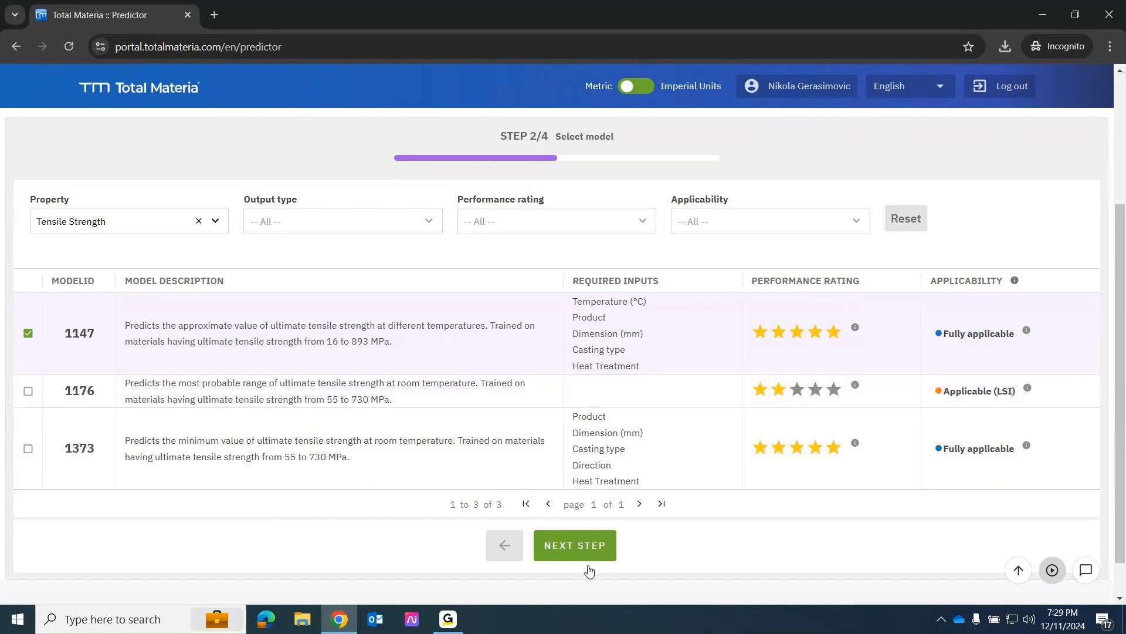
left_click(572, 545)
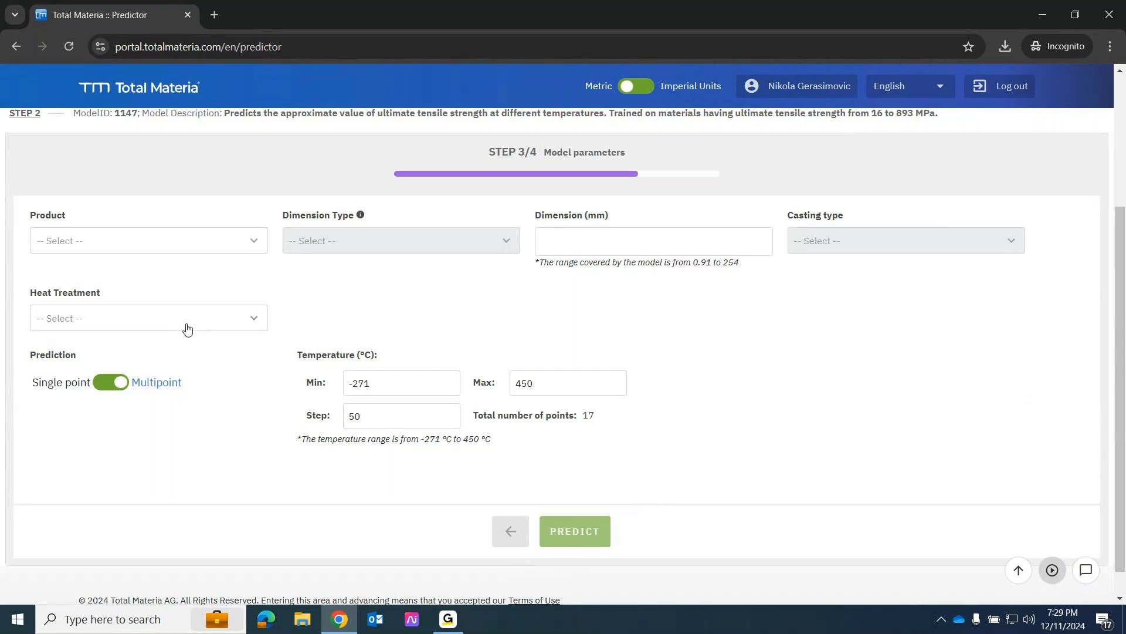
- Set the model parameters to Plates with a 20 mm Thickness dimension and Temper (T3) heat treatment
left_click(129, 247)
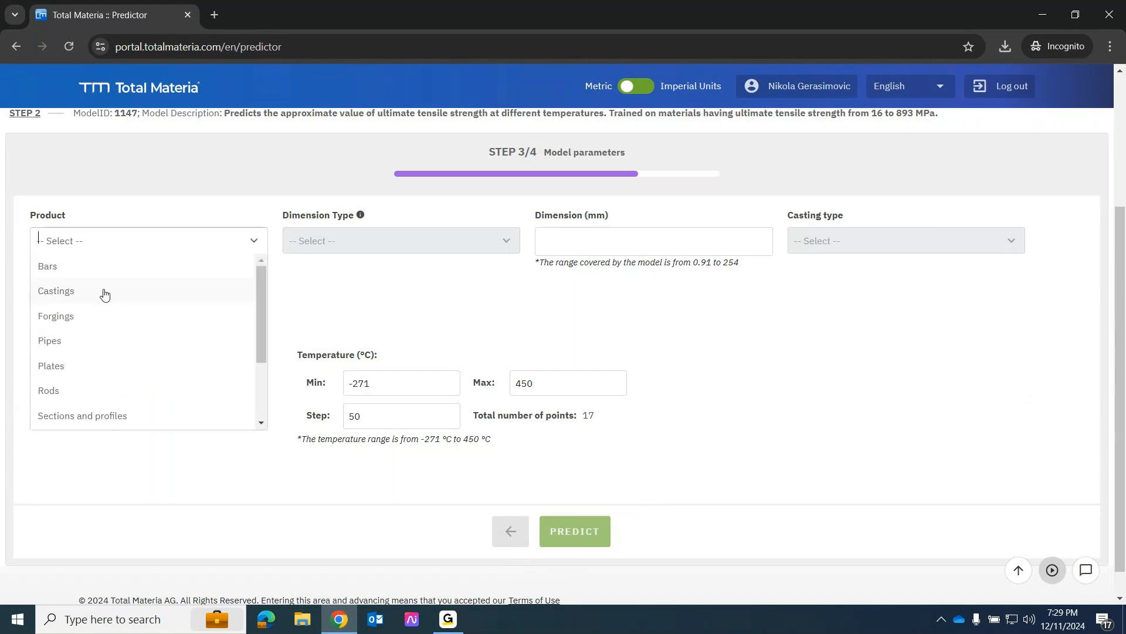
left_click(79, 364)
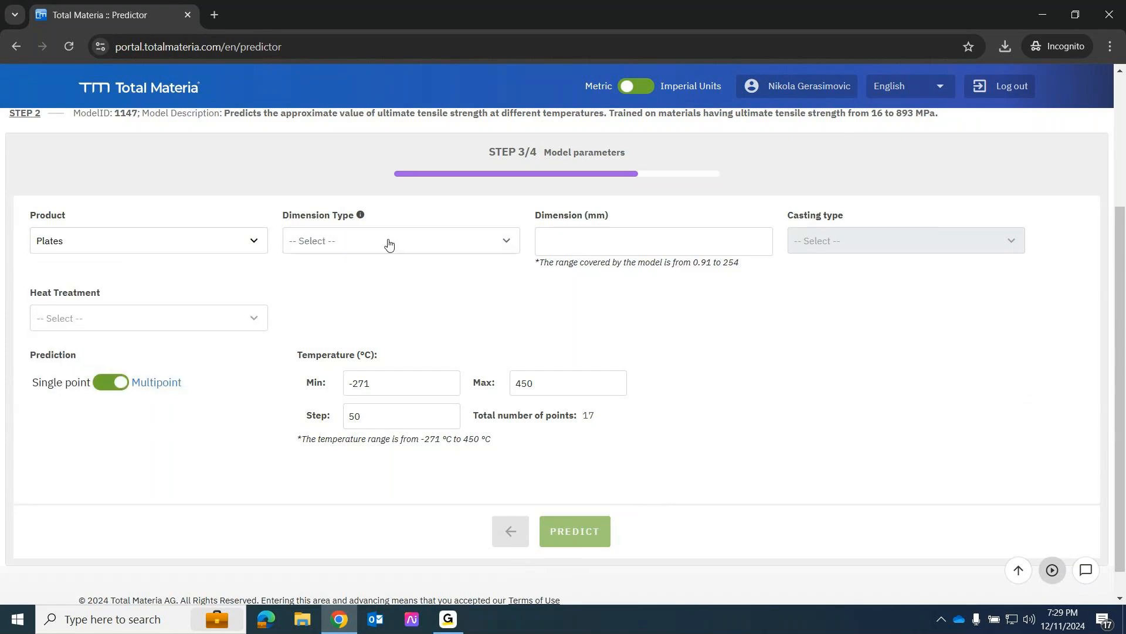
left_click(389, 242)
left_click(354, 266)
left_click(108, 318)
type("t3")
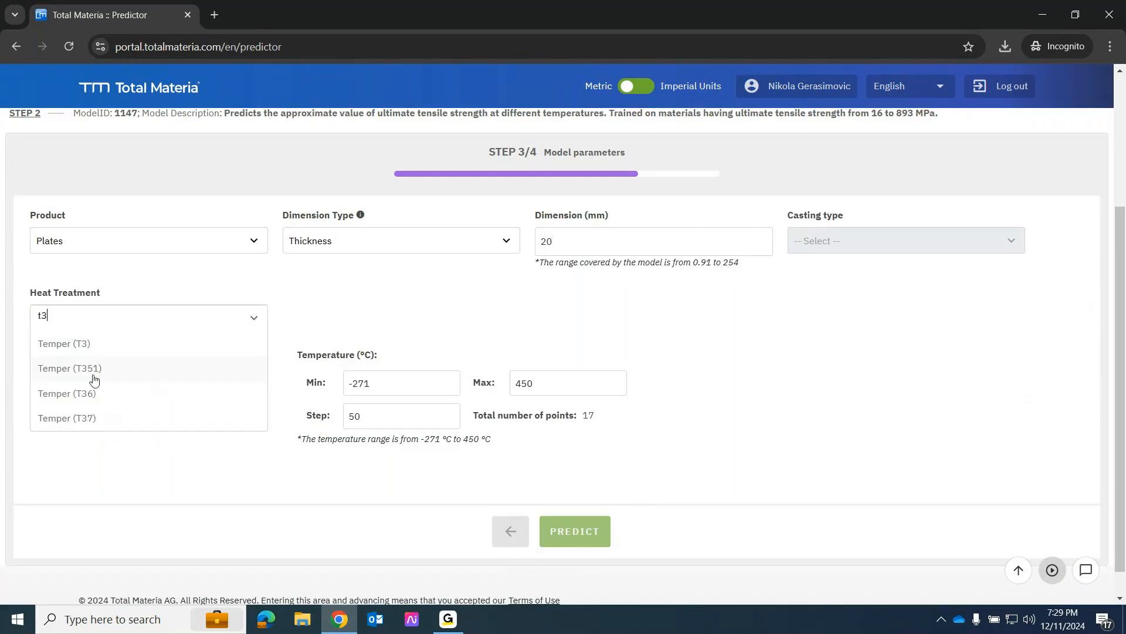
left_click(101, 344)
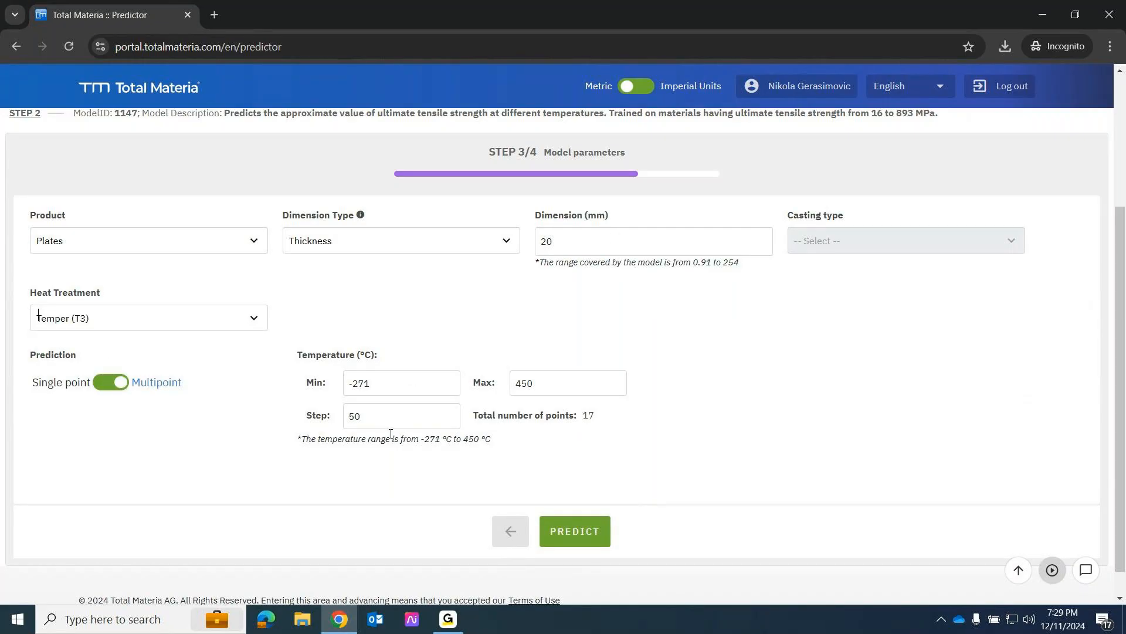
- Set the multipoint temperature range from -200 to 400 °C with a step of 20
left_click_drag(390, 434, 306, 436)
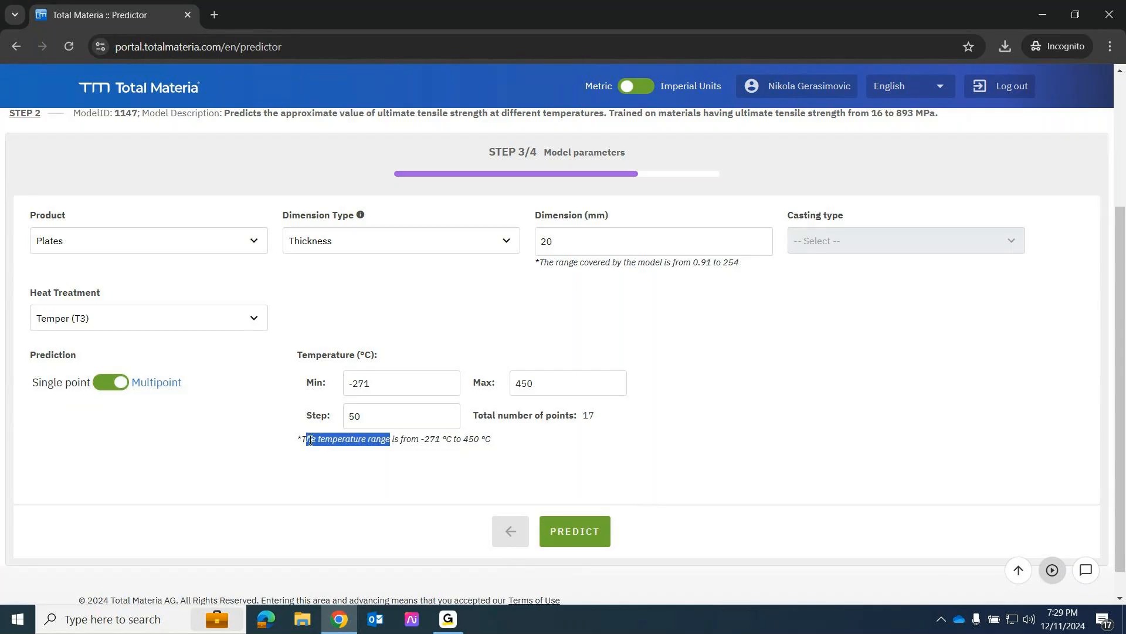
left_click(396, 417)
type("20")
double_click(395, 416)
type("20")
double_click(393, 372)
type("-200")
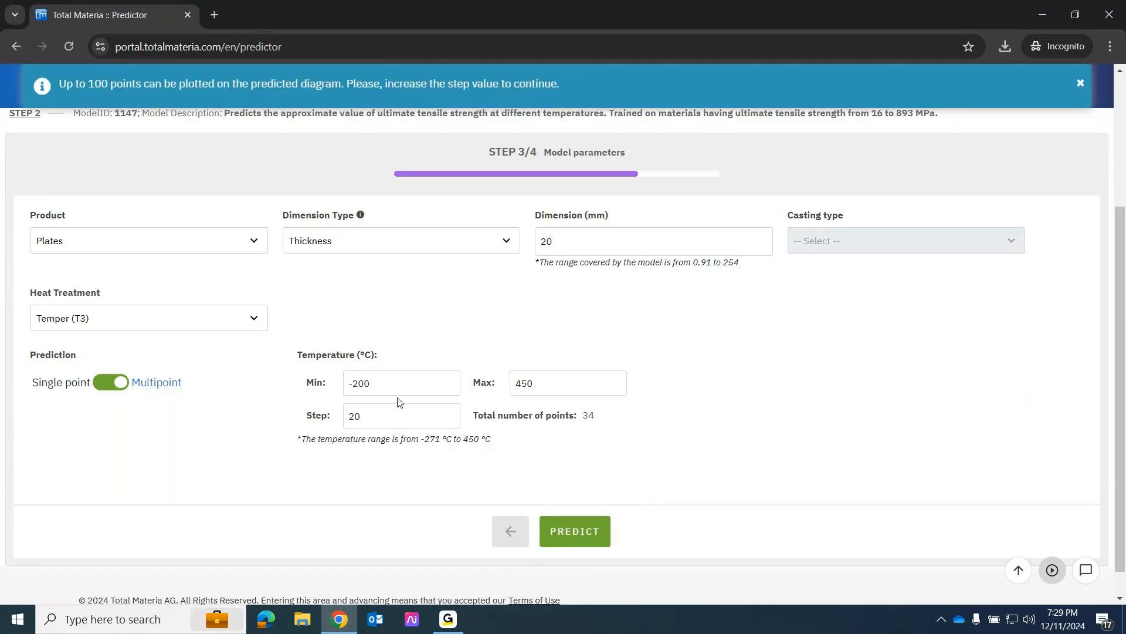
key("Tab")
type("400")
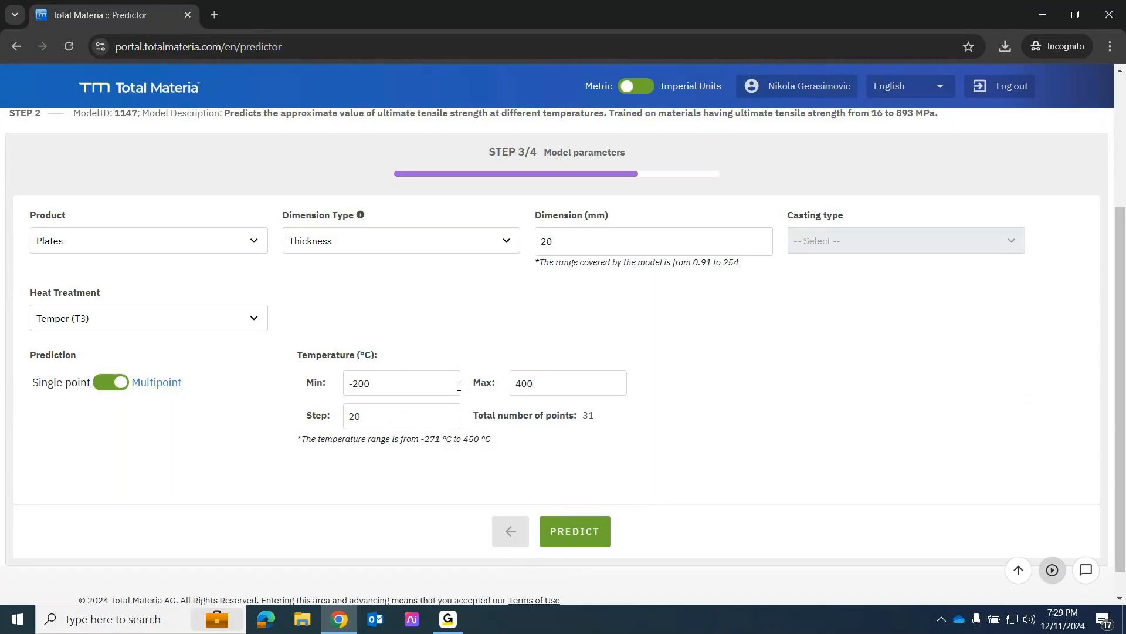
- Run the tensile strength prediction and add the predicted curve to Diagram Comparison
left_click(583, 531)
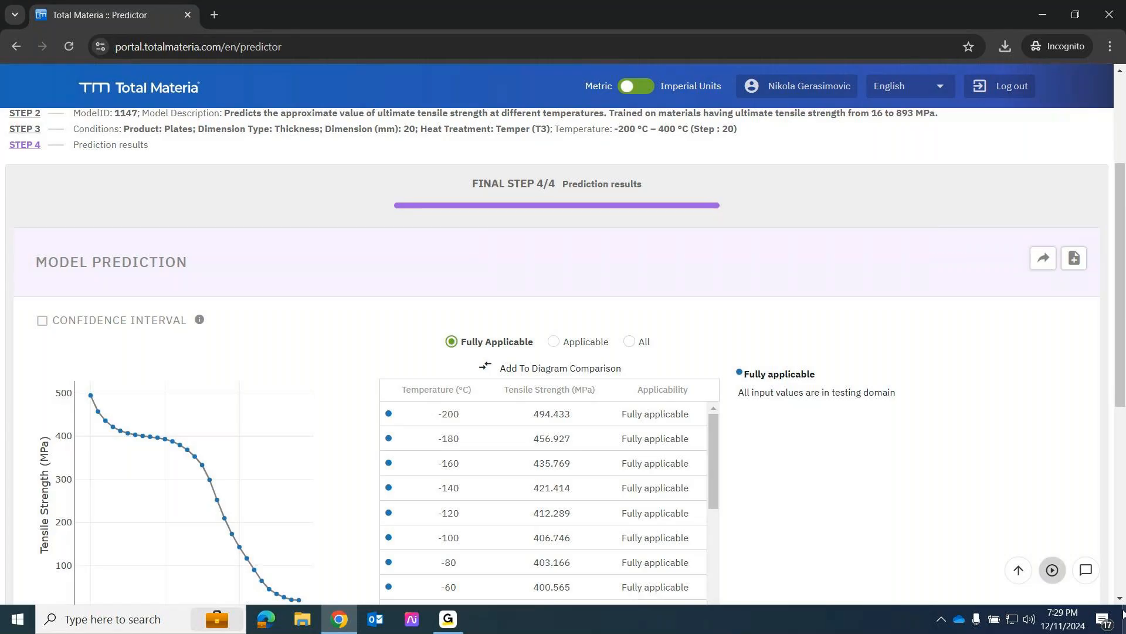
scroll(574, 305, "down", 3)
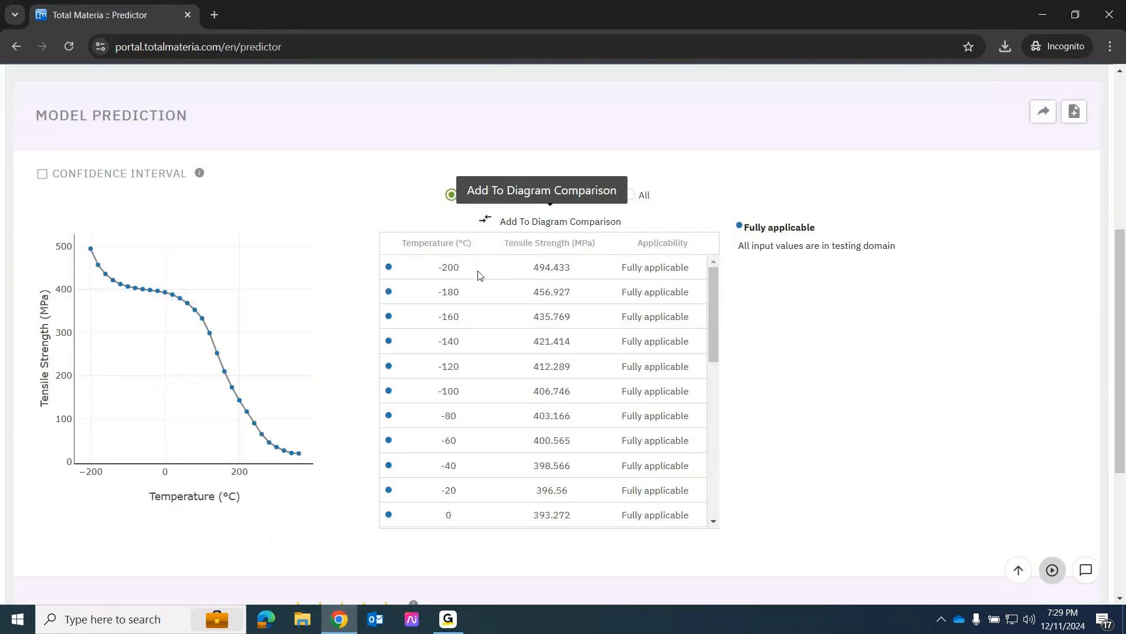
left_click(483, 222)
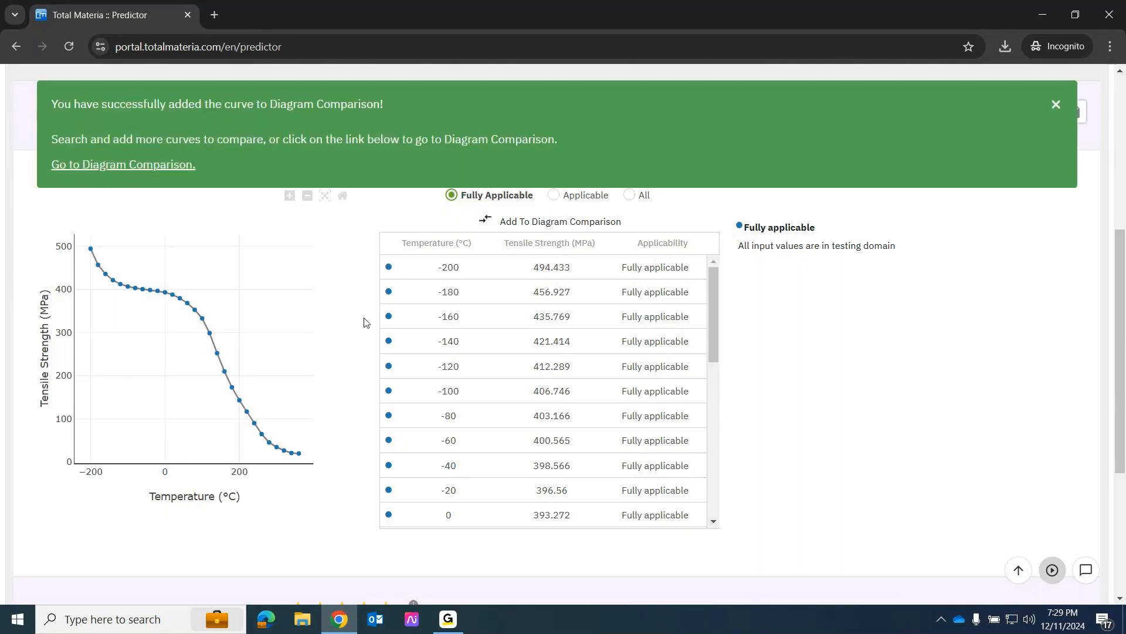
- Go back to the Predictor's material step and open the chemical composition of 2011 (AA) for editing
scroll(310, 322, "up", 10)
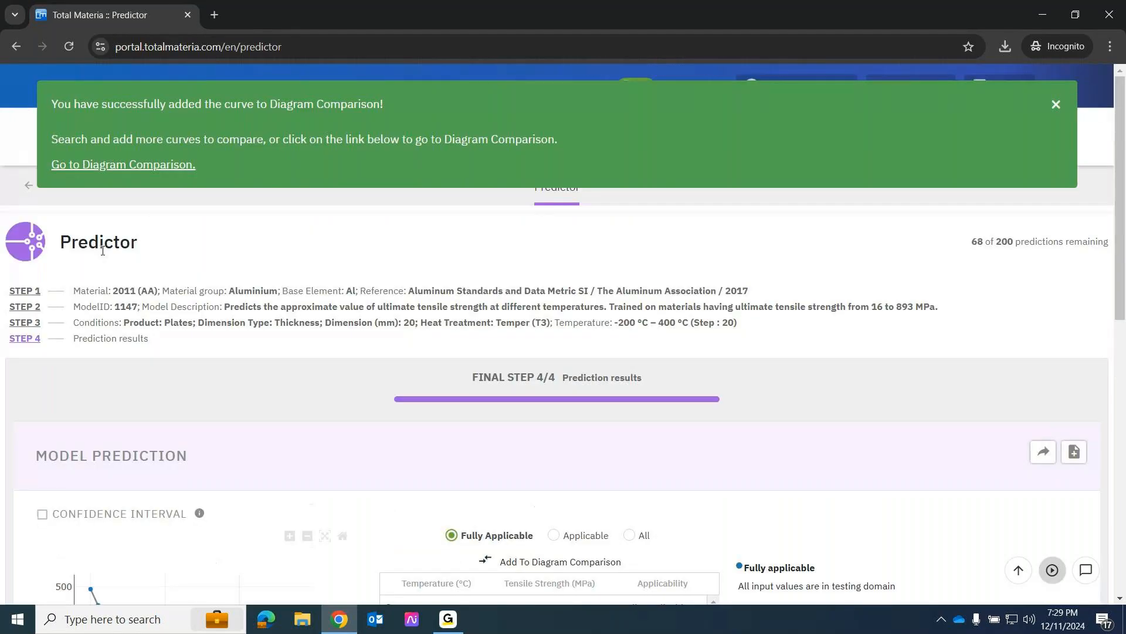
left_click(27, 289)
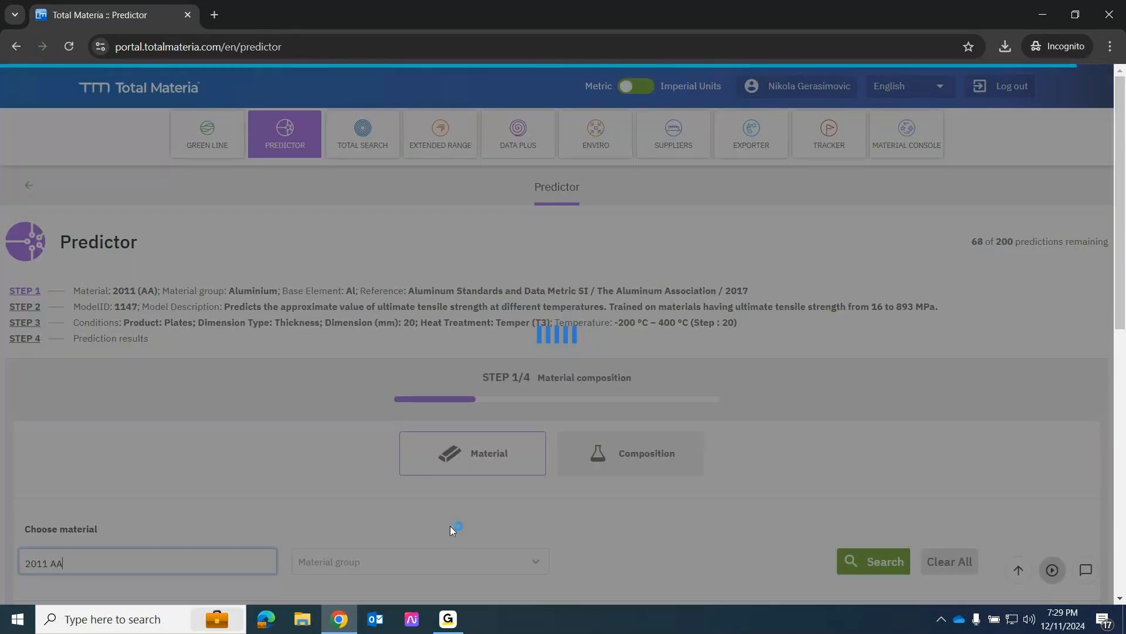
scroll(487, 525, "down", 5)
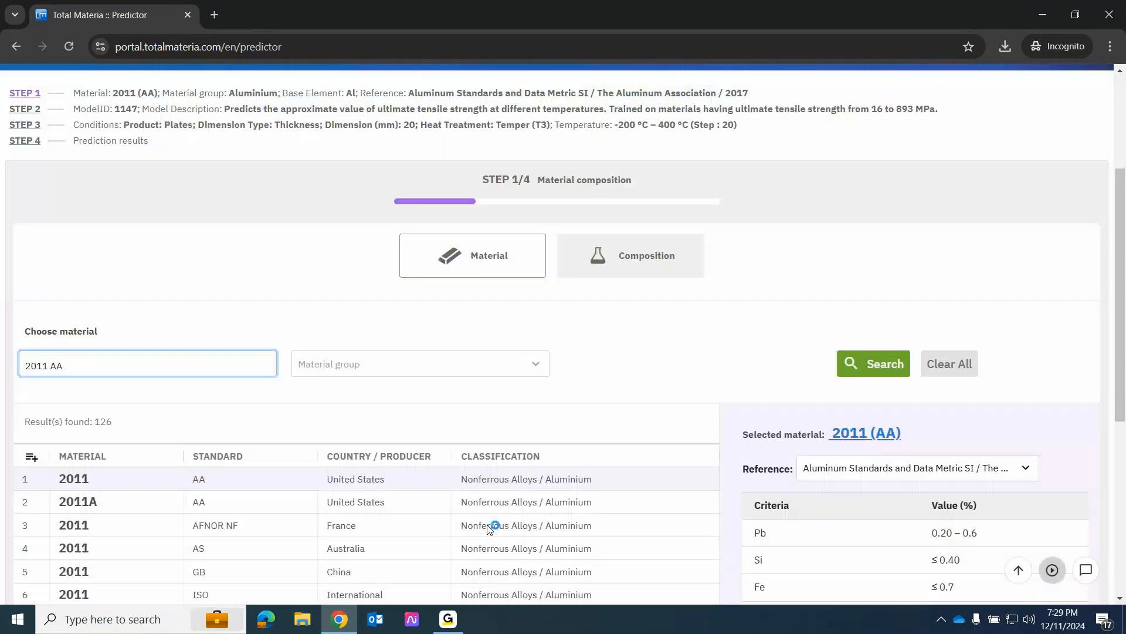
scroll(487, 530, "down", 4)
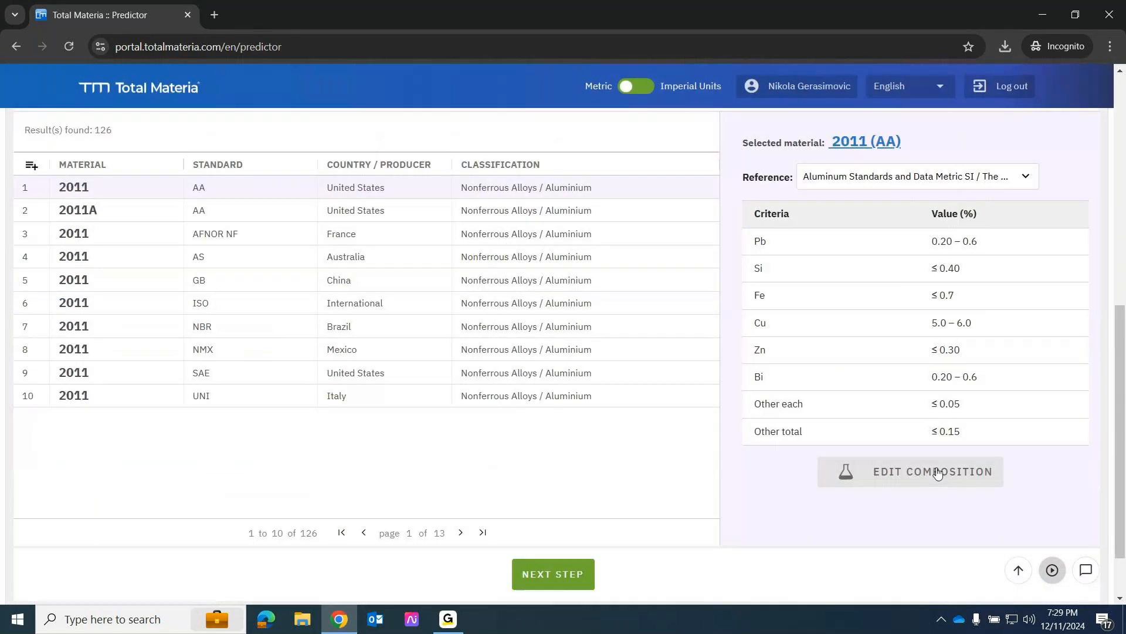
left_click(936, 469)
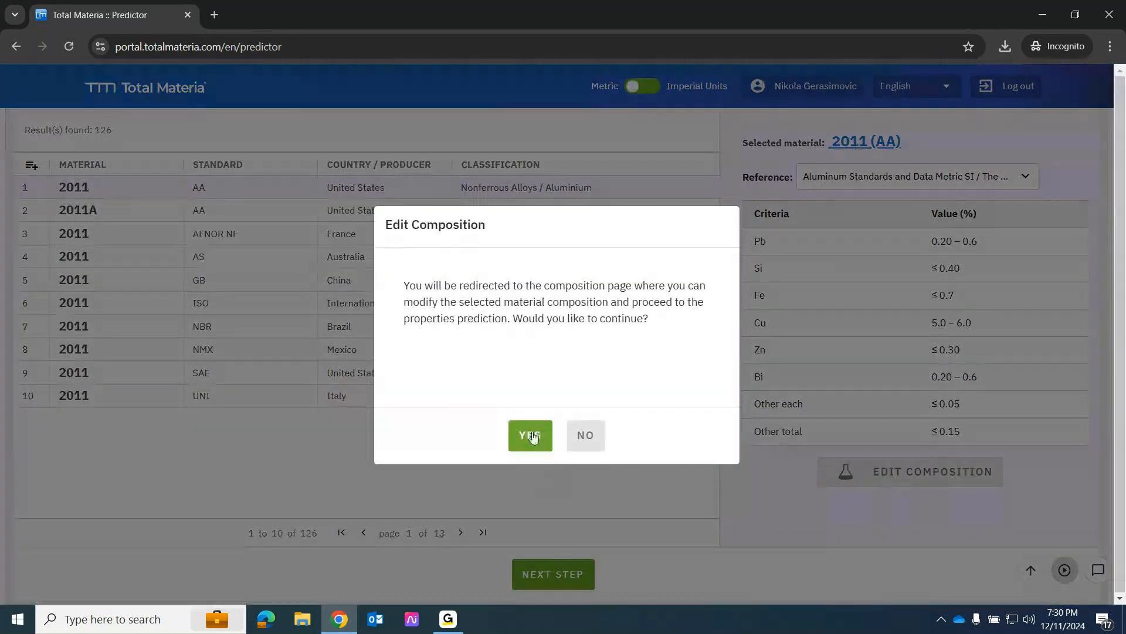
left_click(531, 436)
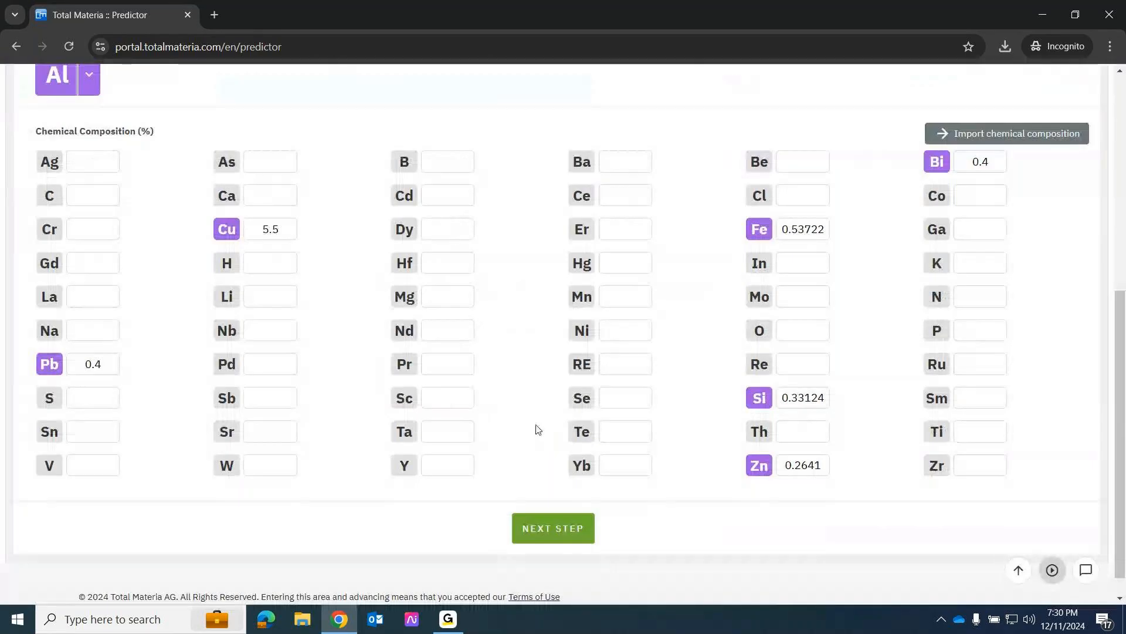
- Reduce the copper content of the composition to 0.5 % and proceed to model selection
left_click_drag(292, 229, 254, 227)
type("0.5")
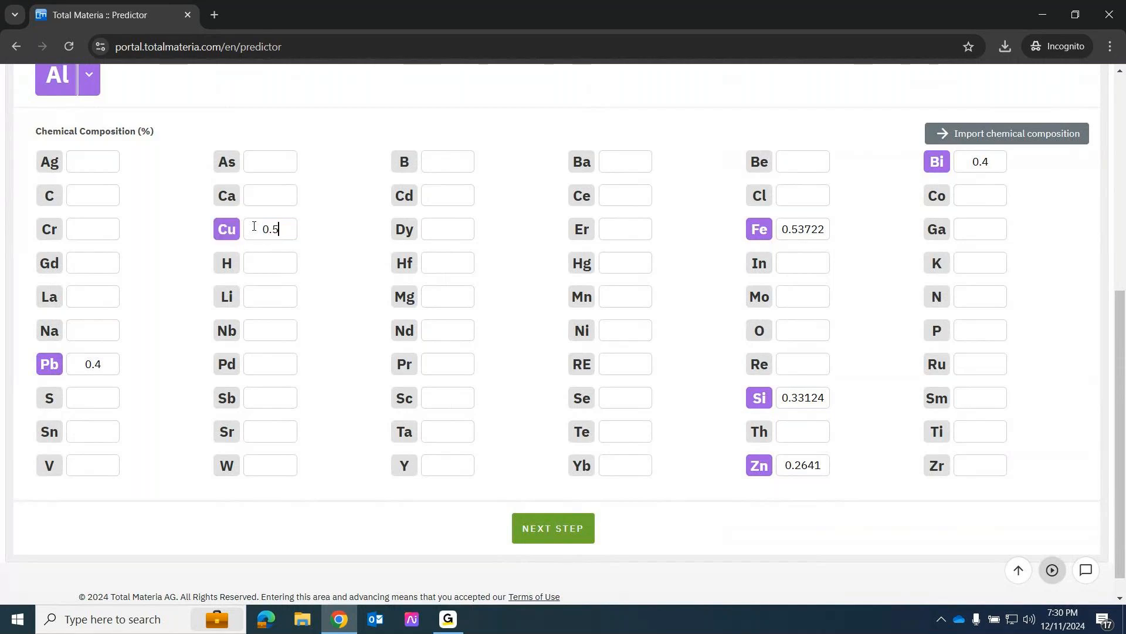
left_click(575, 527)
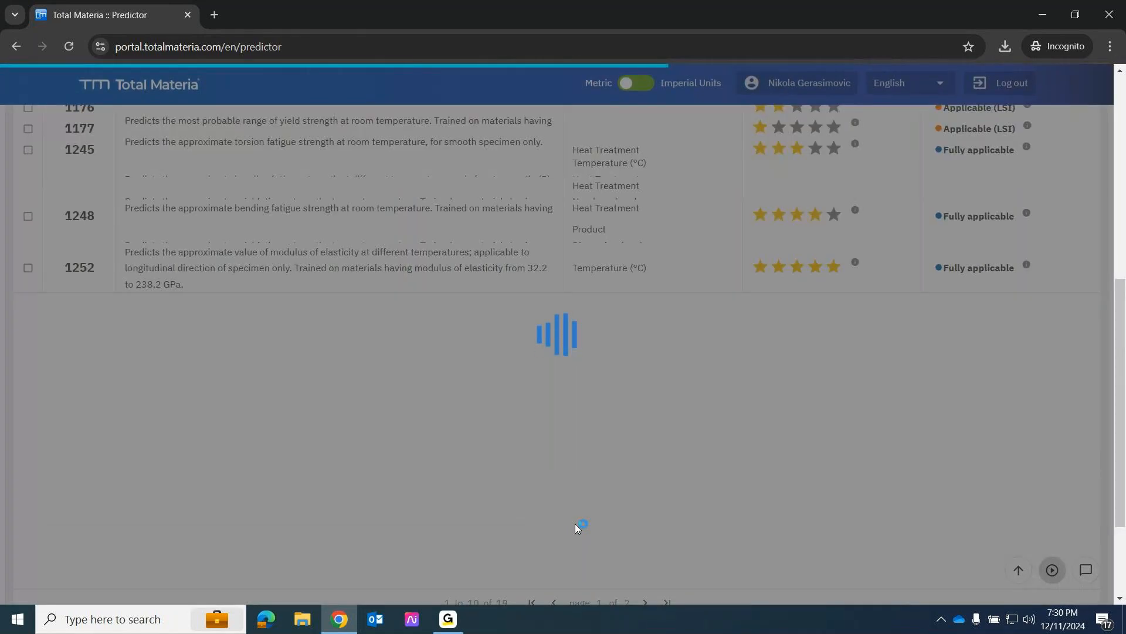
- Filter the models by Tensile Strength, select model 1147 and continue to the model parameters
left_click(128, 264)
type("tensile")
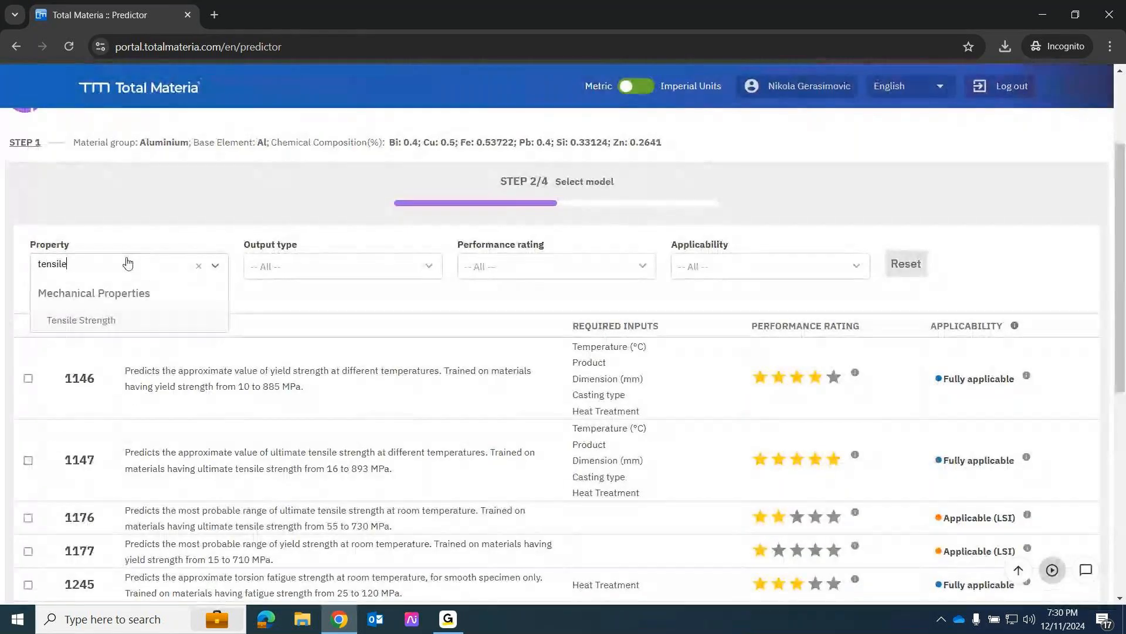
left_click(112, 319)
left_click(28, 378)
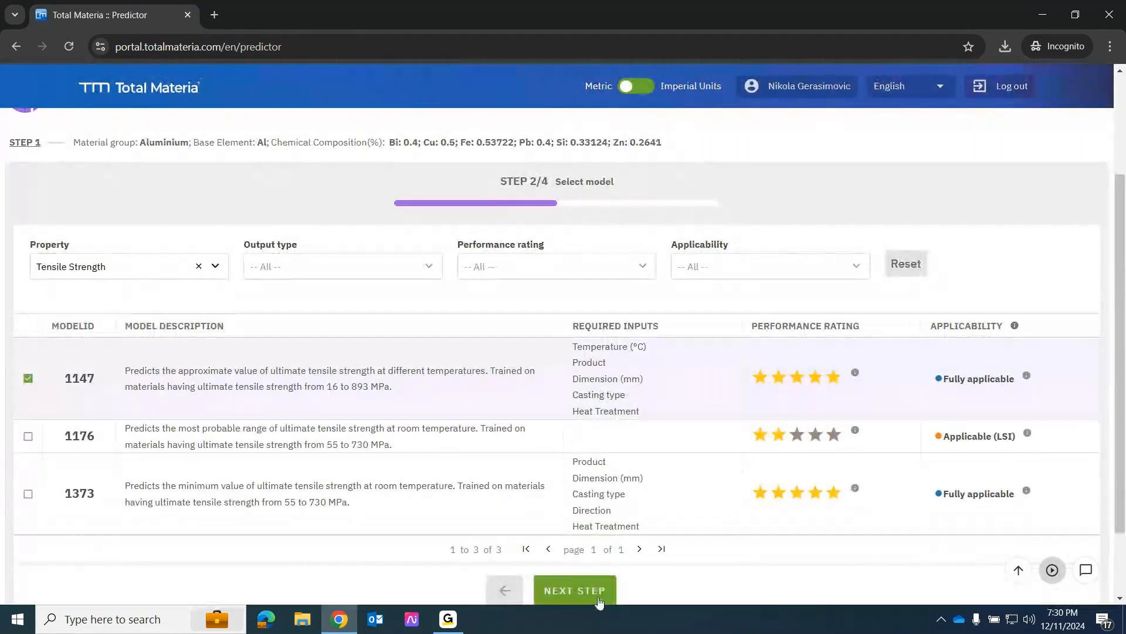
left_click(599, 593)
- Set the model parameters to Plates with a Thickness dimension of 20 mm and Temper (T3) heat treatment
left_click(137, 283)
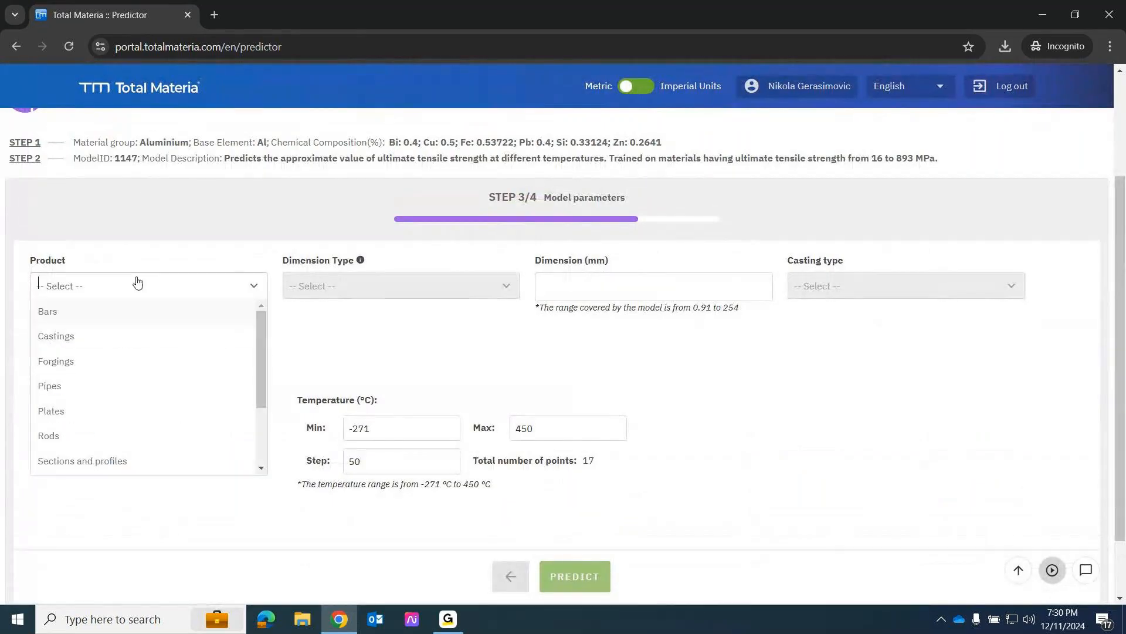
left_click(84, 411)
left_click(443, 297)
left_click(347, 310)
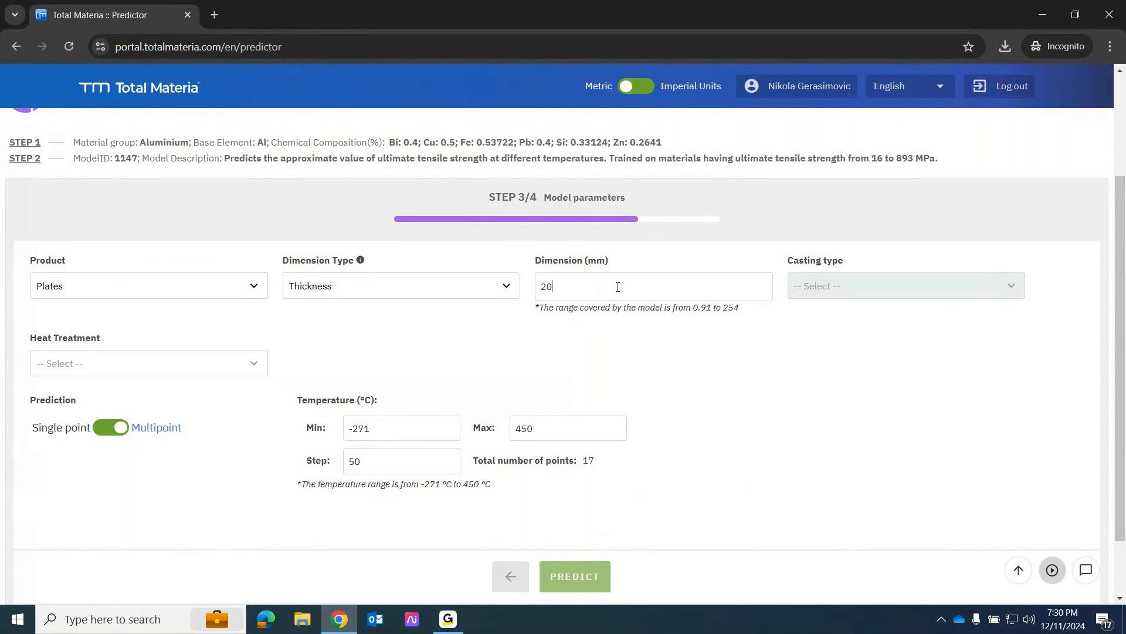
left_click(181, 361)
type("te")
left_click(103, 388)
- Set the multipoint prediction's temperature step to 20 and its range from -200 to 400 °C
left_click_drag(457, 461, 271, 456)
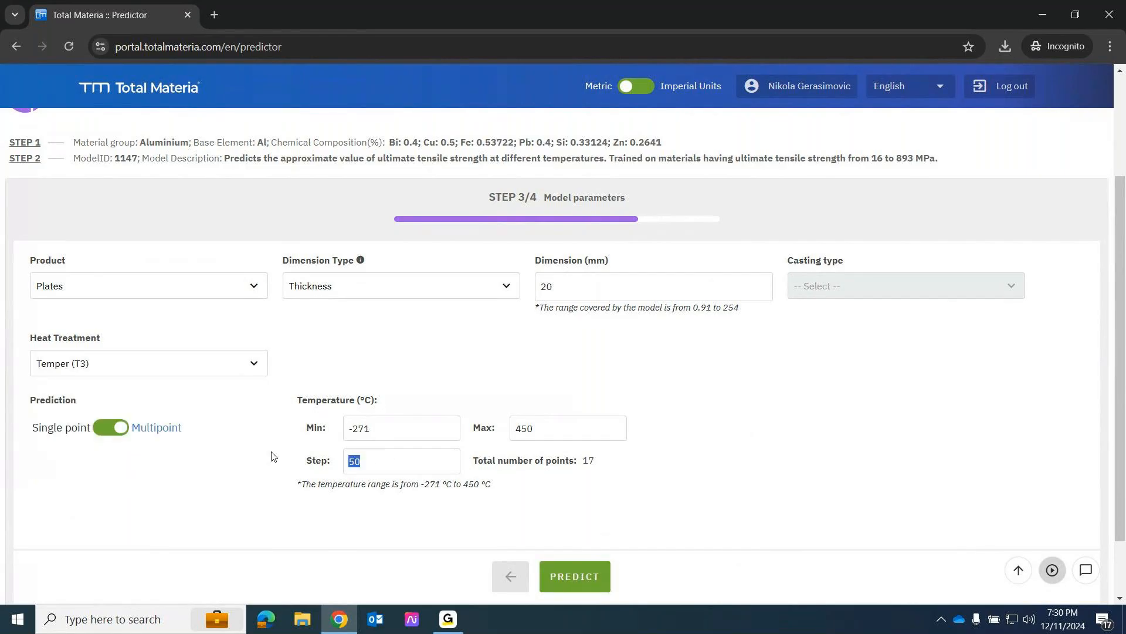
type("20")
left_click_drag(455, 428, 293, 428)
type("-200")
key("Tab")
type("400")
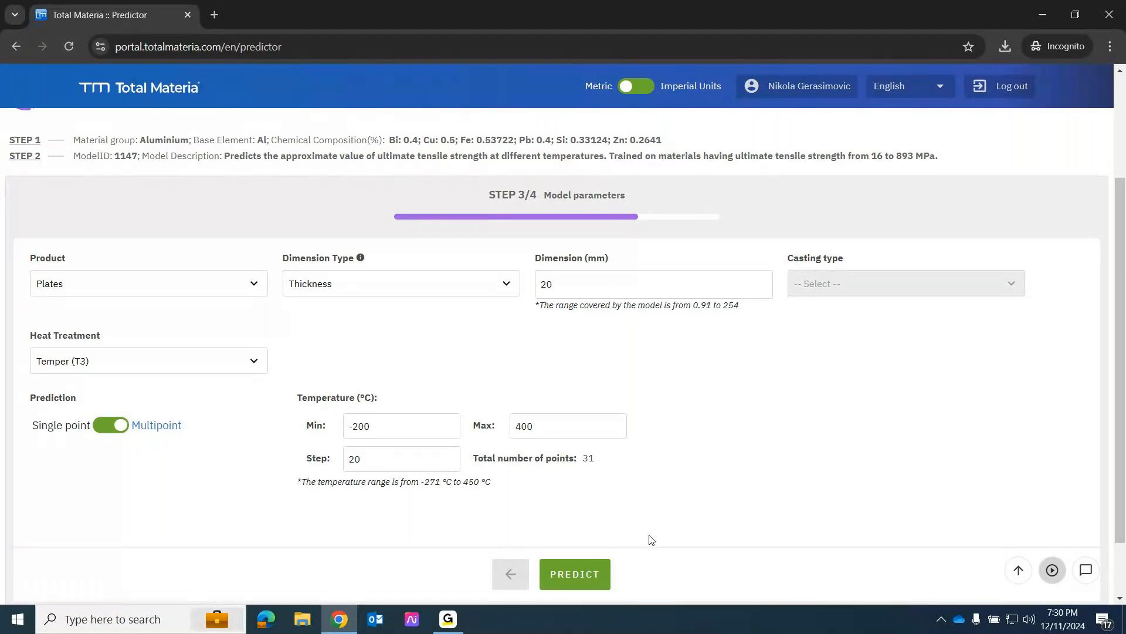
- Run the prediction for the modified composition, add its curve to Diagram Comparison and view the two curves together
scroll(648, 536, "down", 1)
left_click(599, 519)
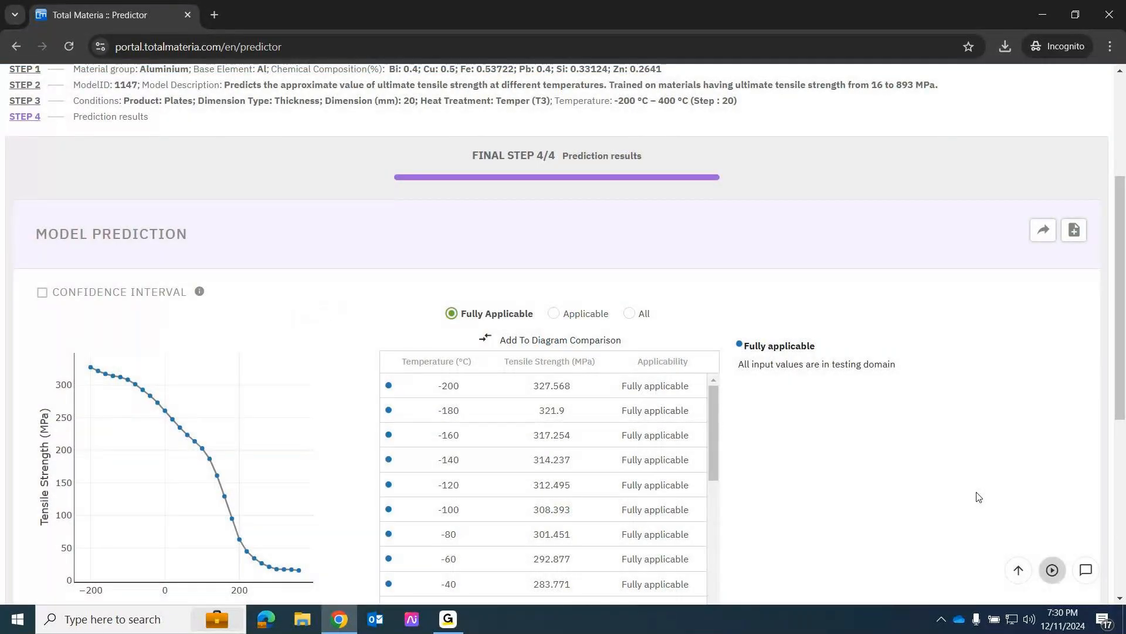
left_click(550, 340)
left_click(172, 167)
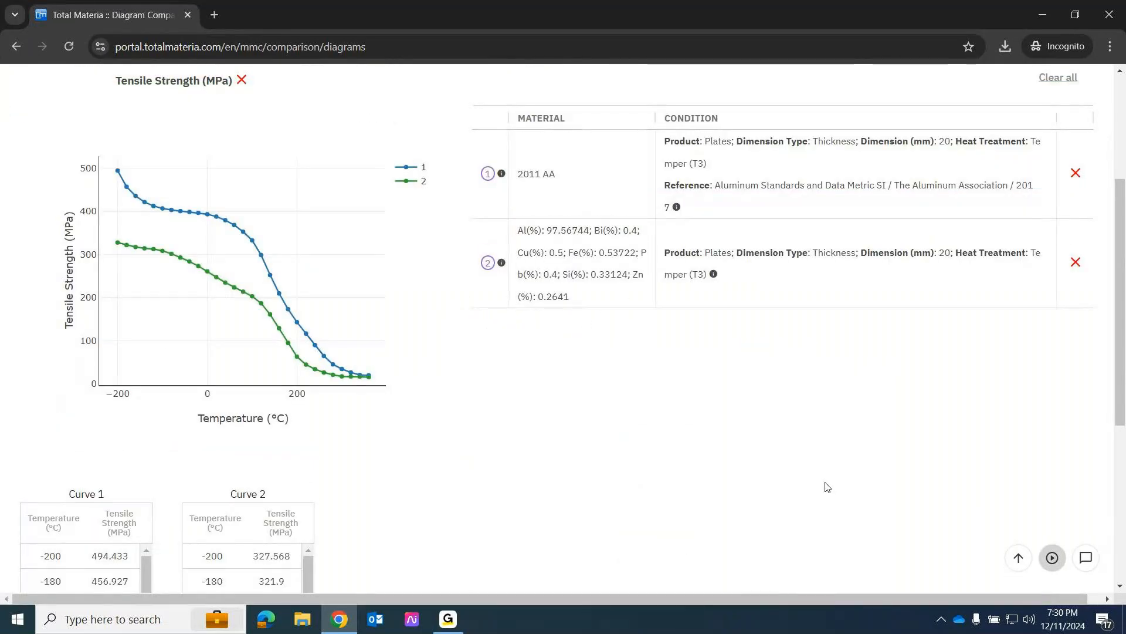
scroll(829, 490, "up", 2)
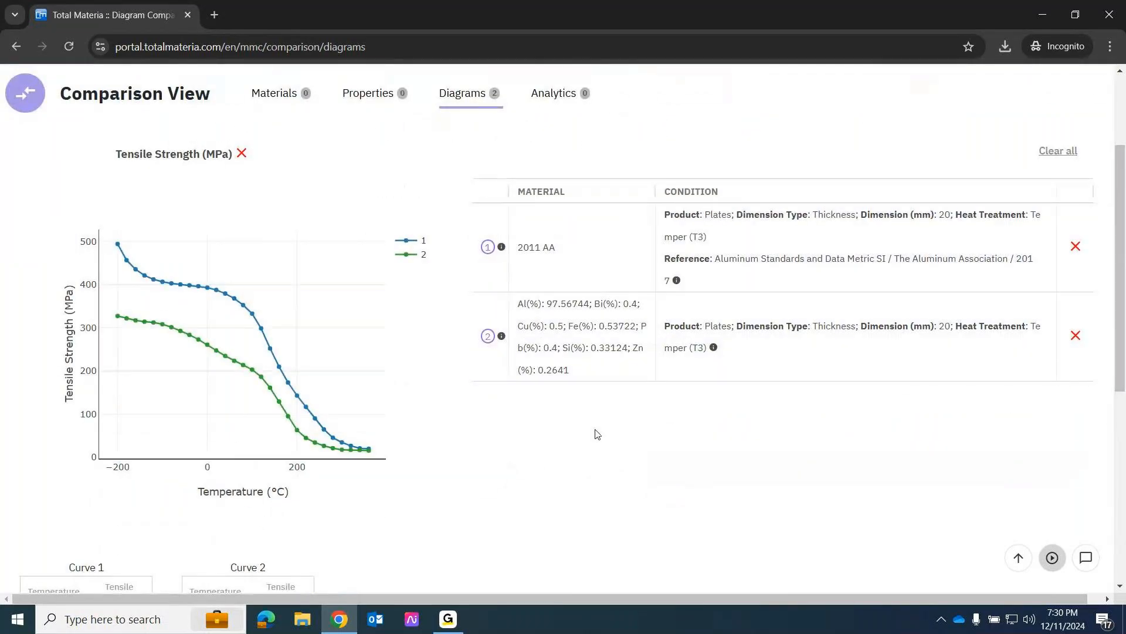
- Return to the Predictor's material composition step and clear all element values, keeping Al as the base element
scroll(608, 241, "up", 3)
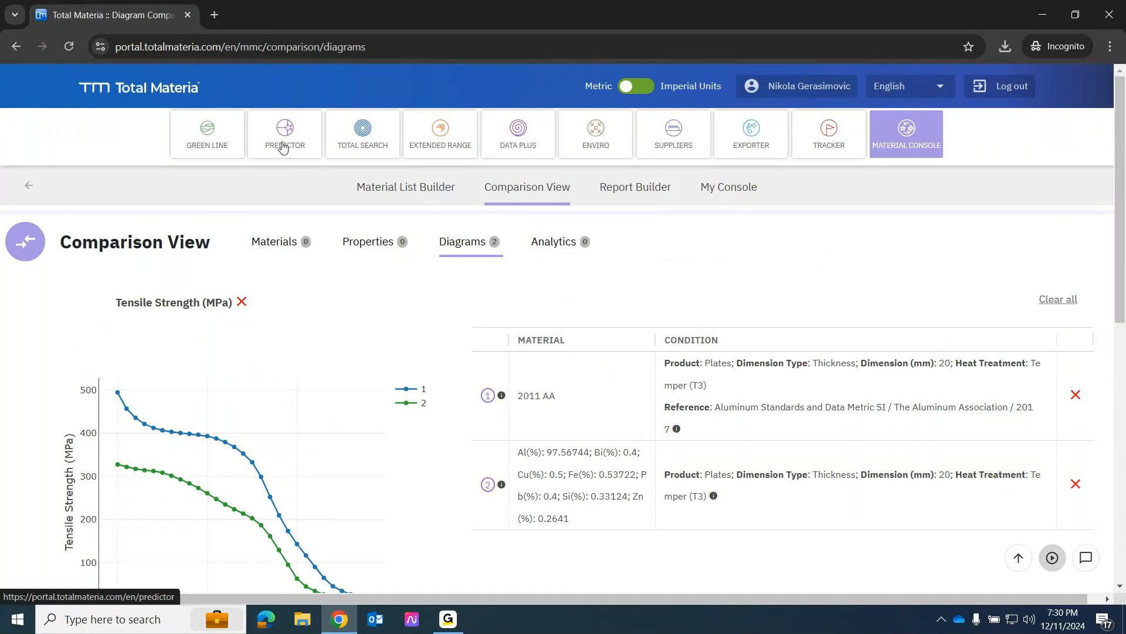
left_click(284, 145)
left_click(29, 293)
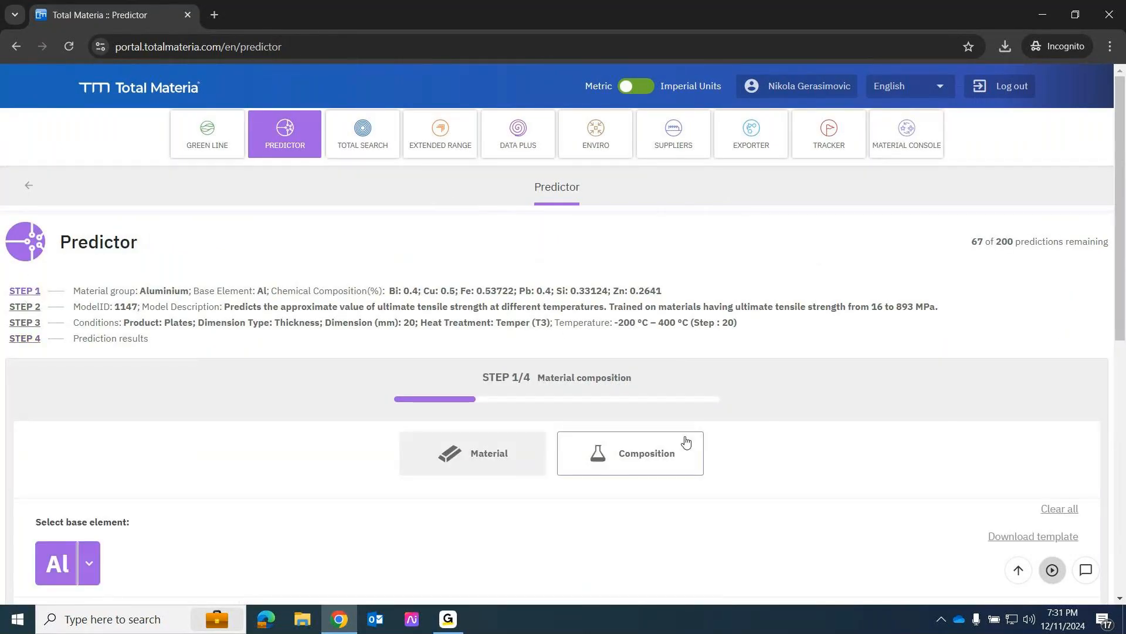
scroll(681, 440, "down", 4)
left_click(518, 245)
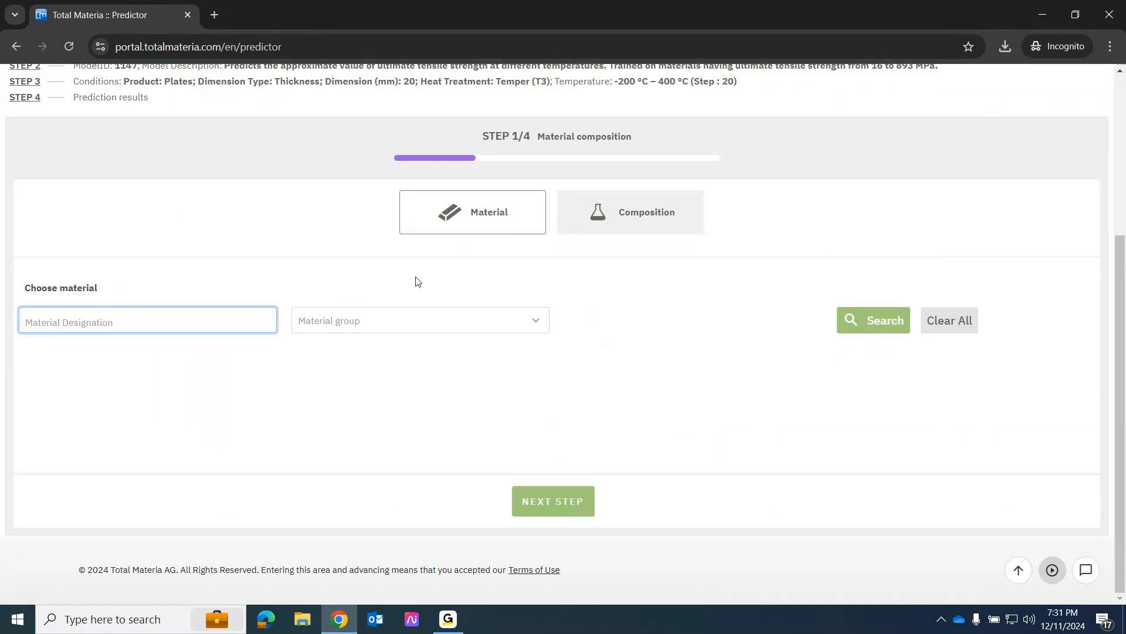
left_click(658, 215)
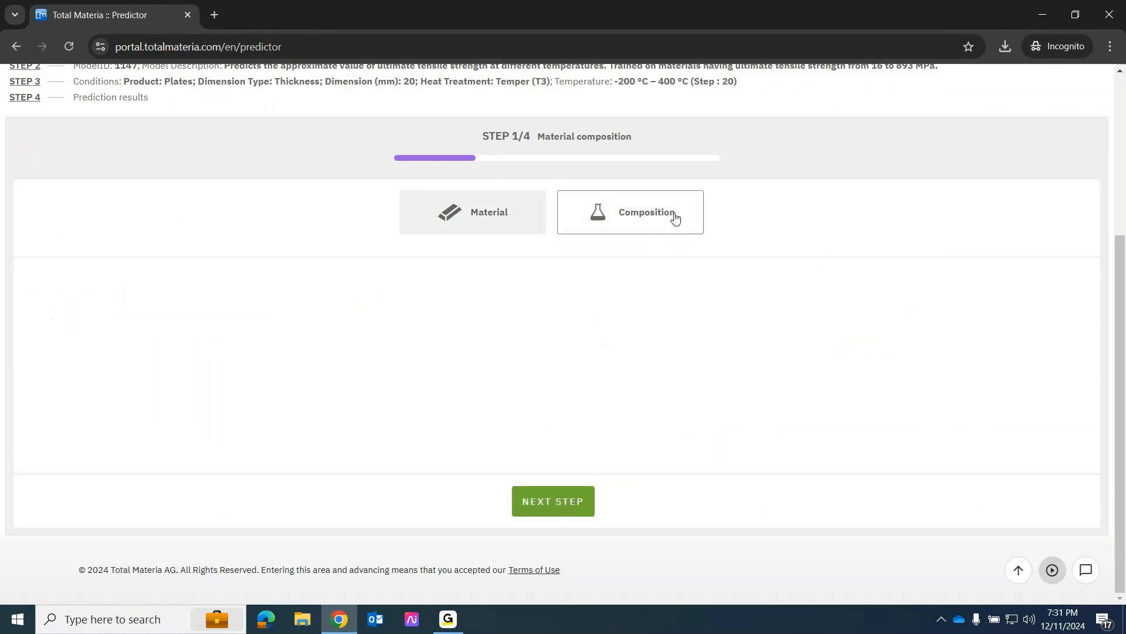
left_click(1060, 269)
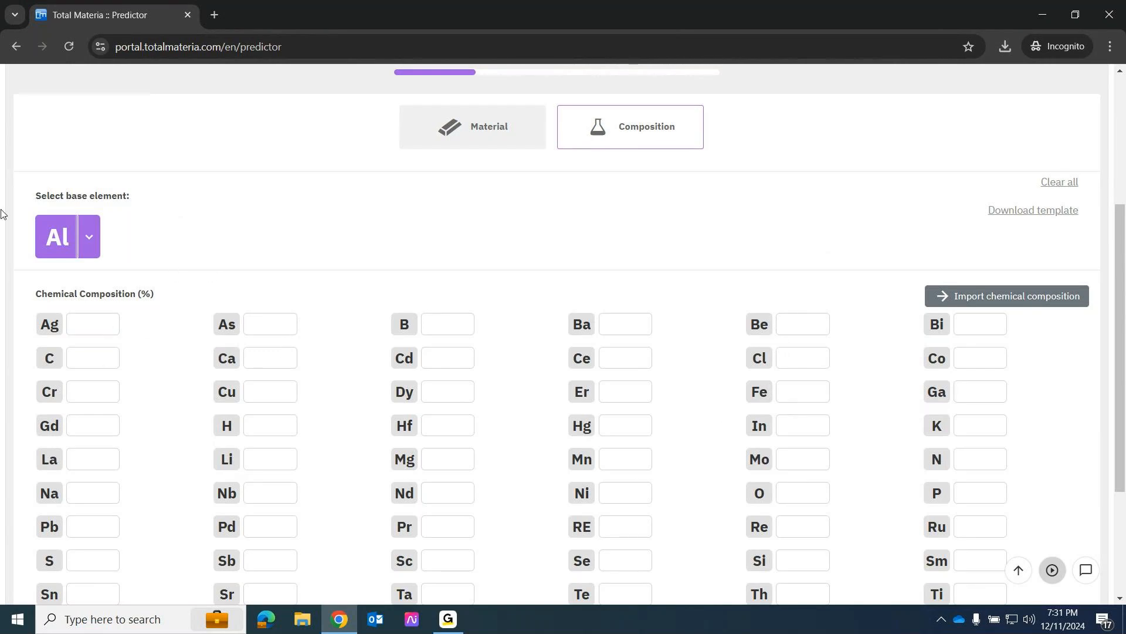
left_click(95, 239)
left_click(95, 241)
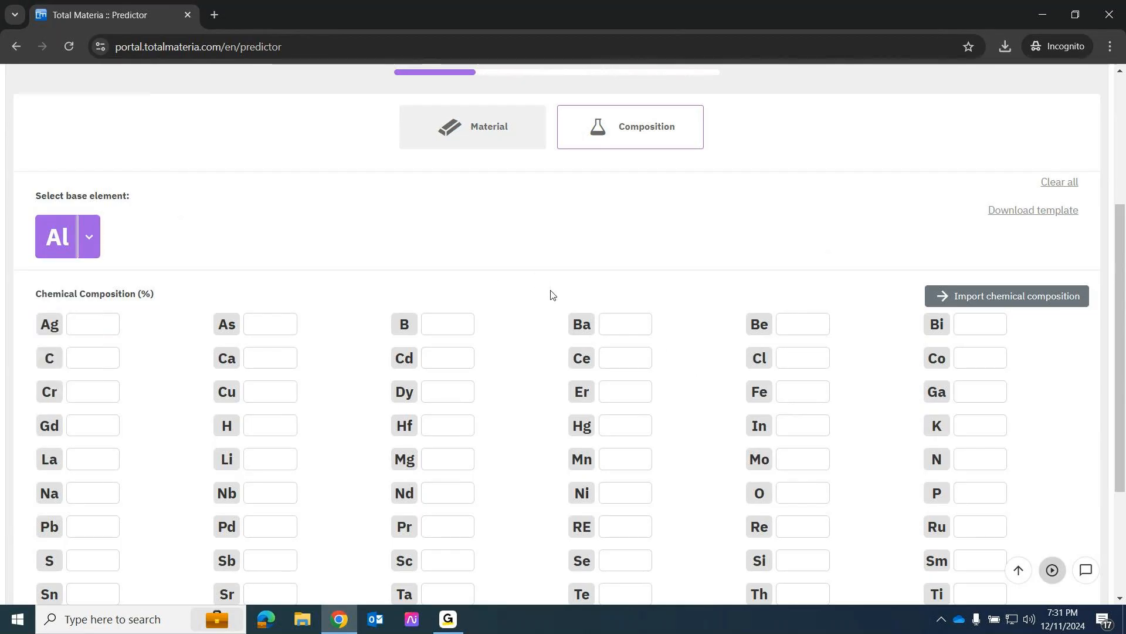
- Enter 0.05 % Cu, 0.05 % Mg, 0.01 % Mn and 0.4 % Fe in the chemical composition
left_click(270, 392)
type("0.05")
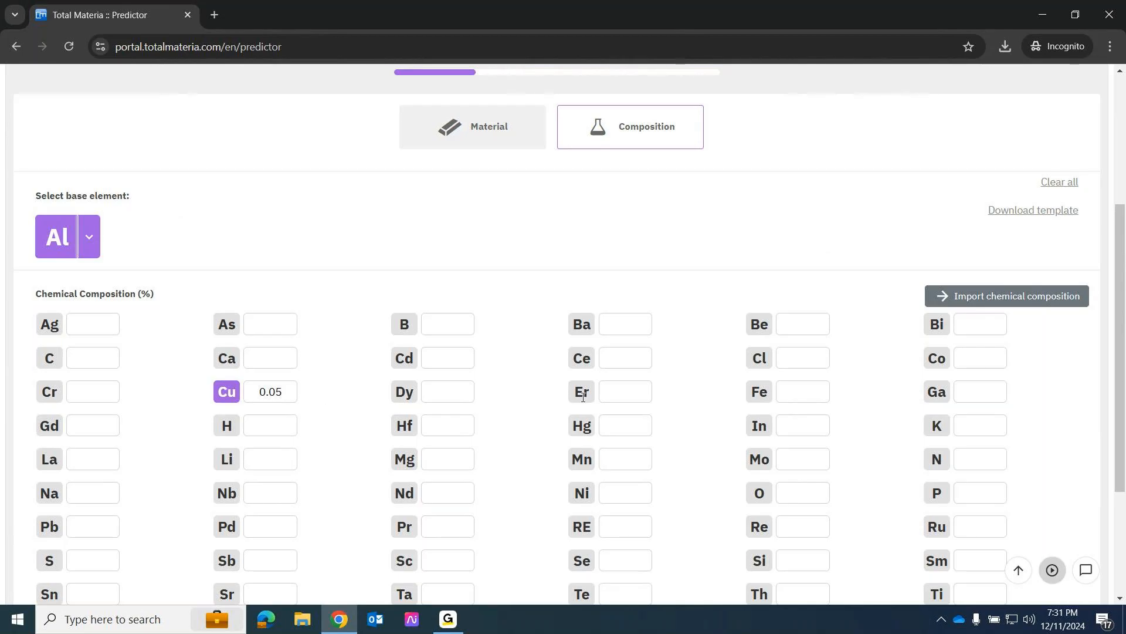
left_click(450, 457)
type("0.05")
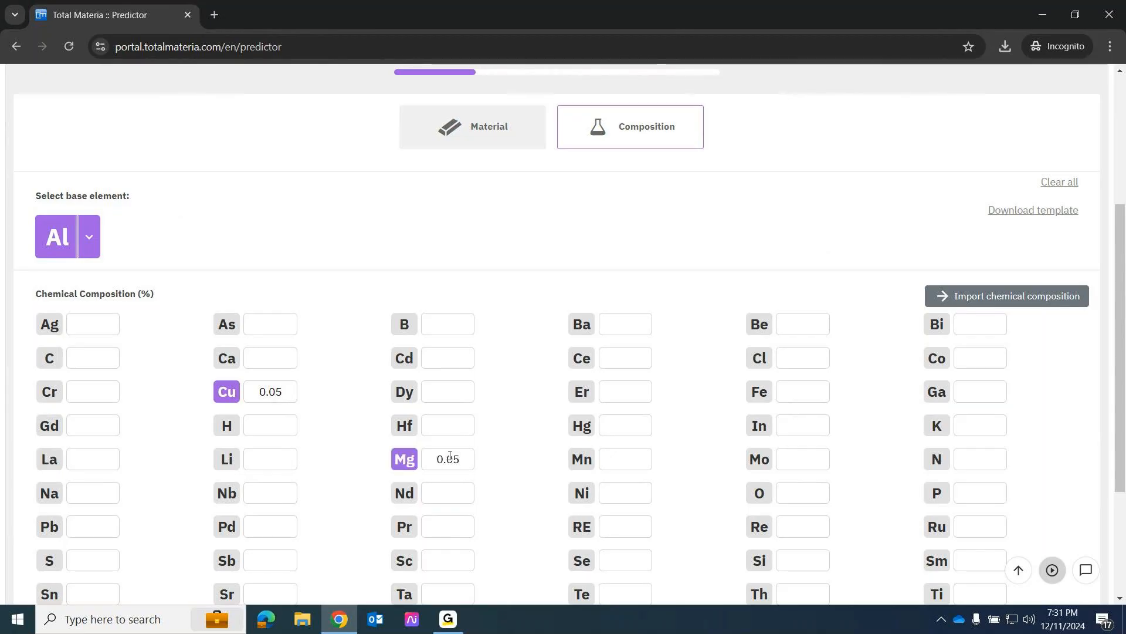
left_click(633, 464)
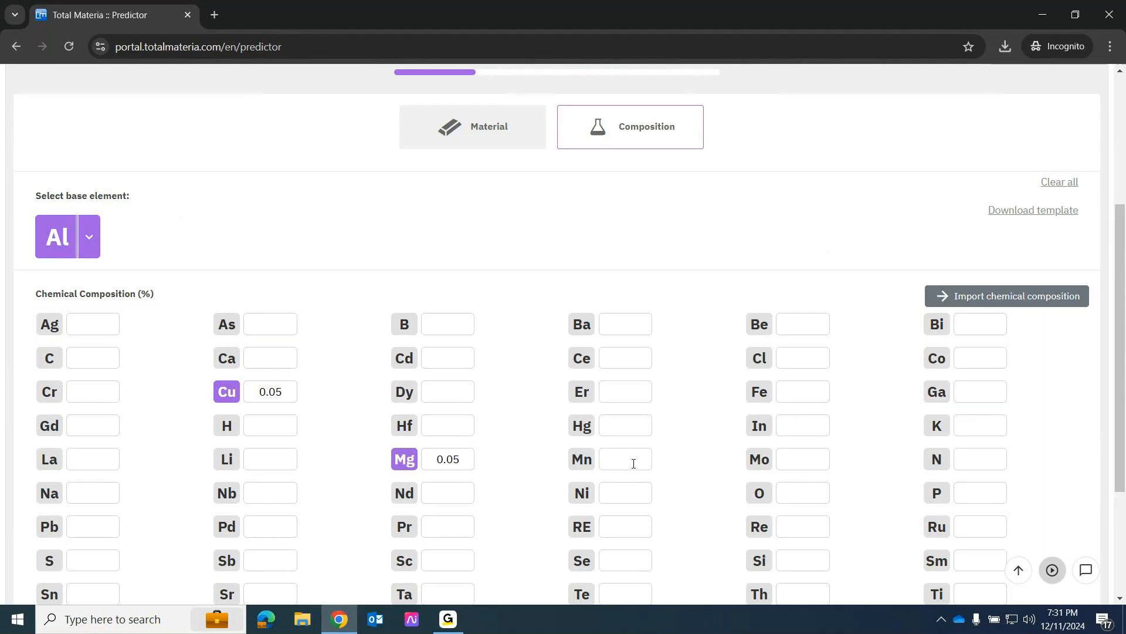
type("0.01")
type("0.4")
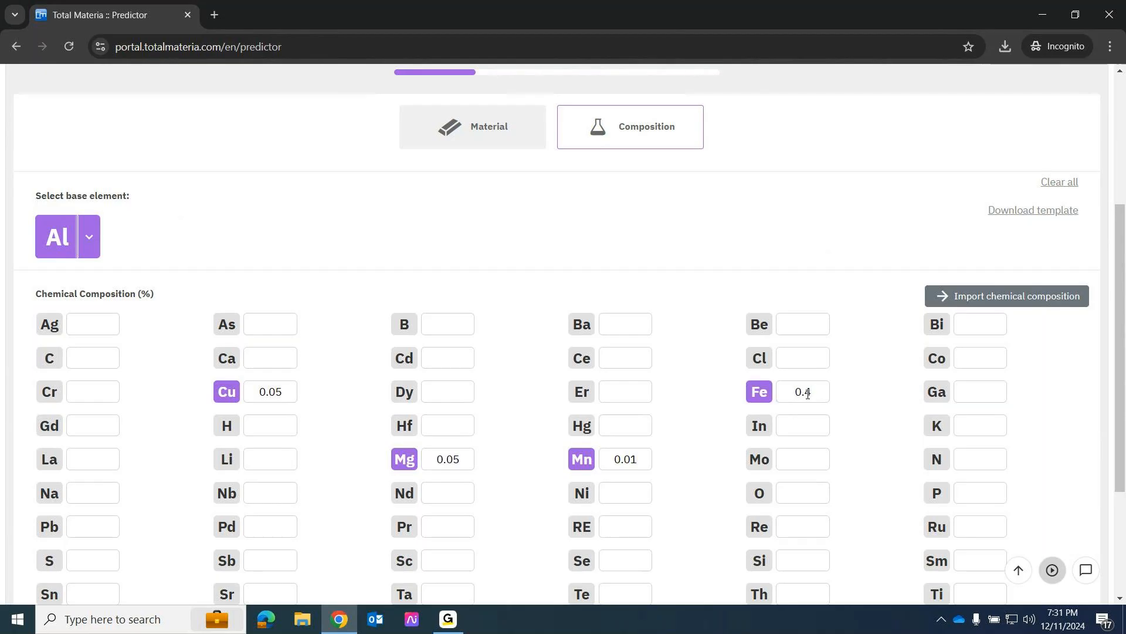
- Add 0.25 % Si, 0.05 % Zn and 0.03 % Ti to the composition and proceed to model selection
scroll(807, 511, "down", 1)
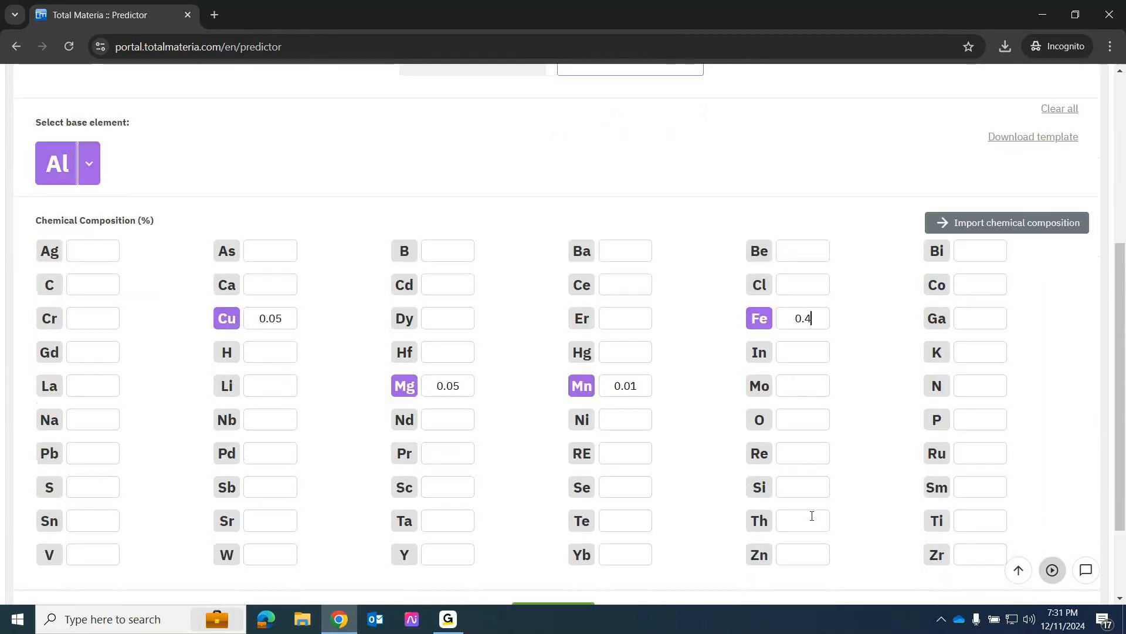
left_click(799, 488)
type("0.25")
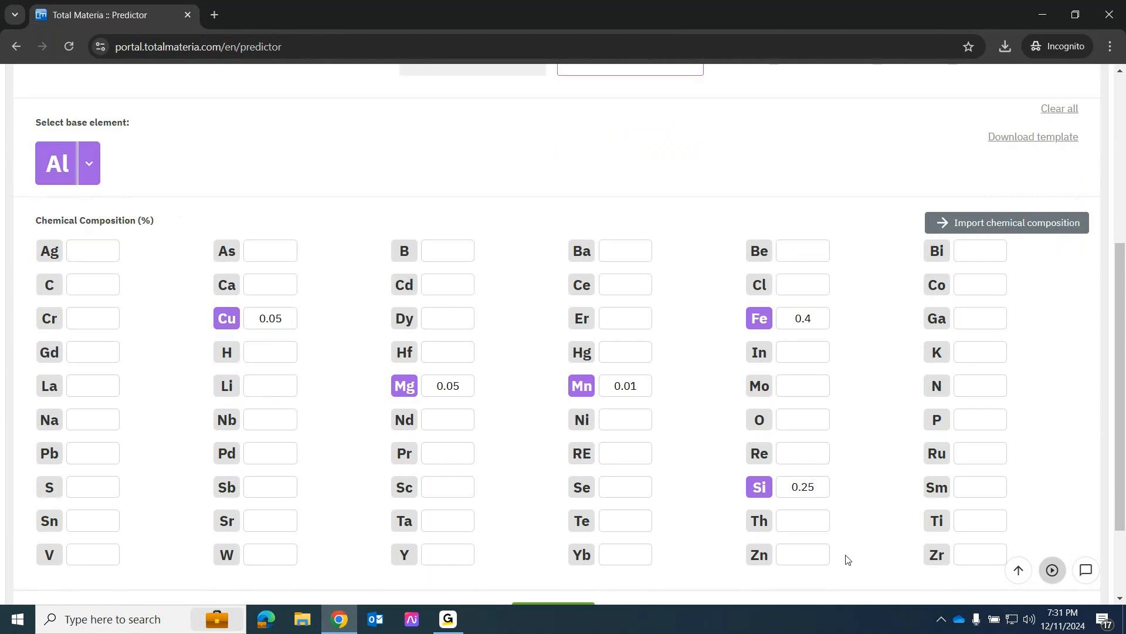
left_click(800, 554)
type("0.05")
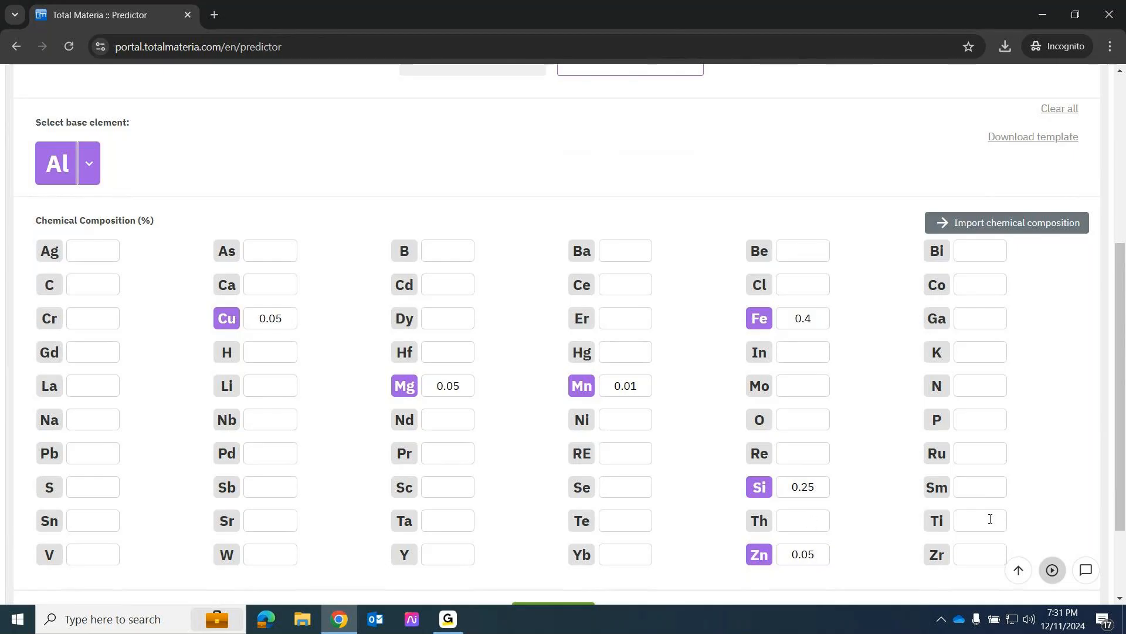
type("0.03")
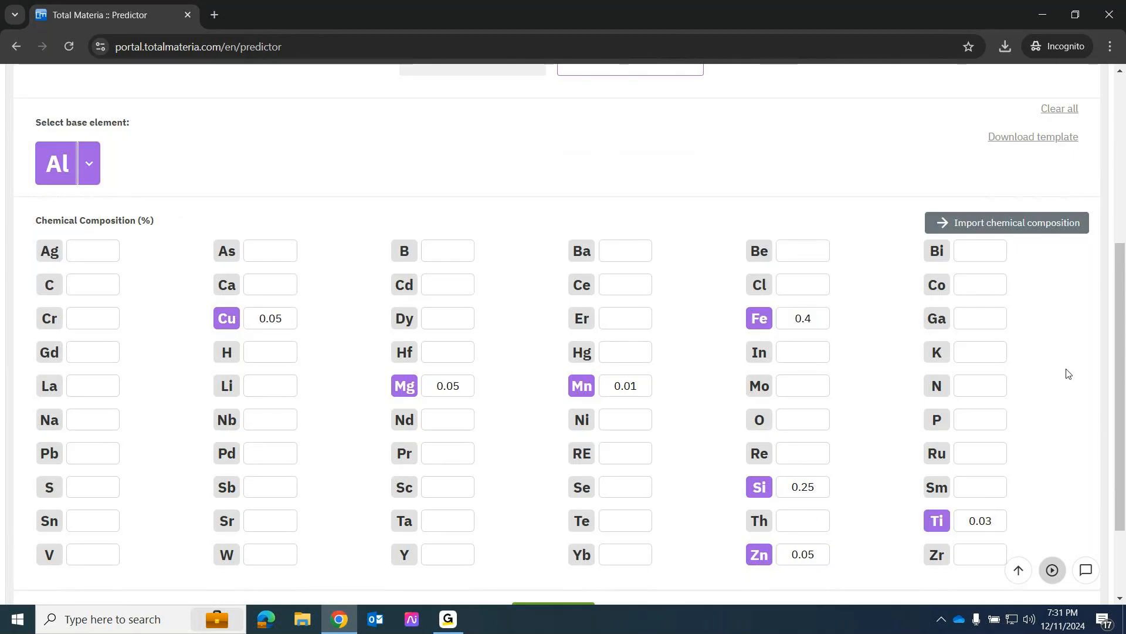
scroll(665, 506, "down", 2)
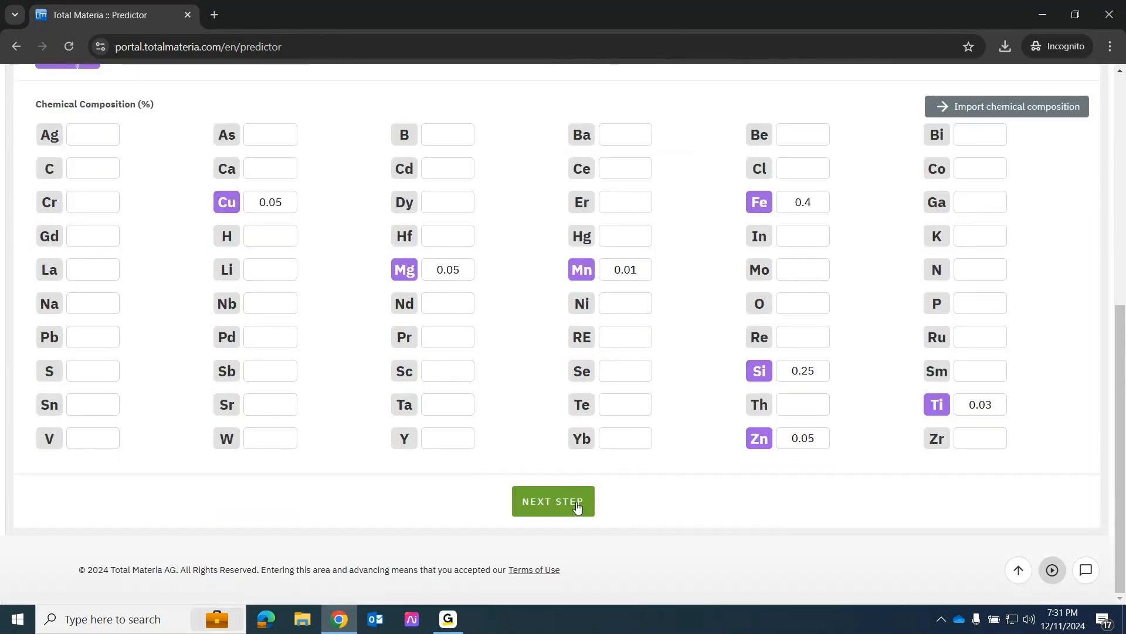
left_click(585, 504)
- Narrow the models to Tensile Strength, choose model 1147 for different temperatures and continue to its parameters
scroll(578, 507, "down", 5)
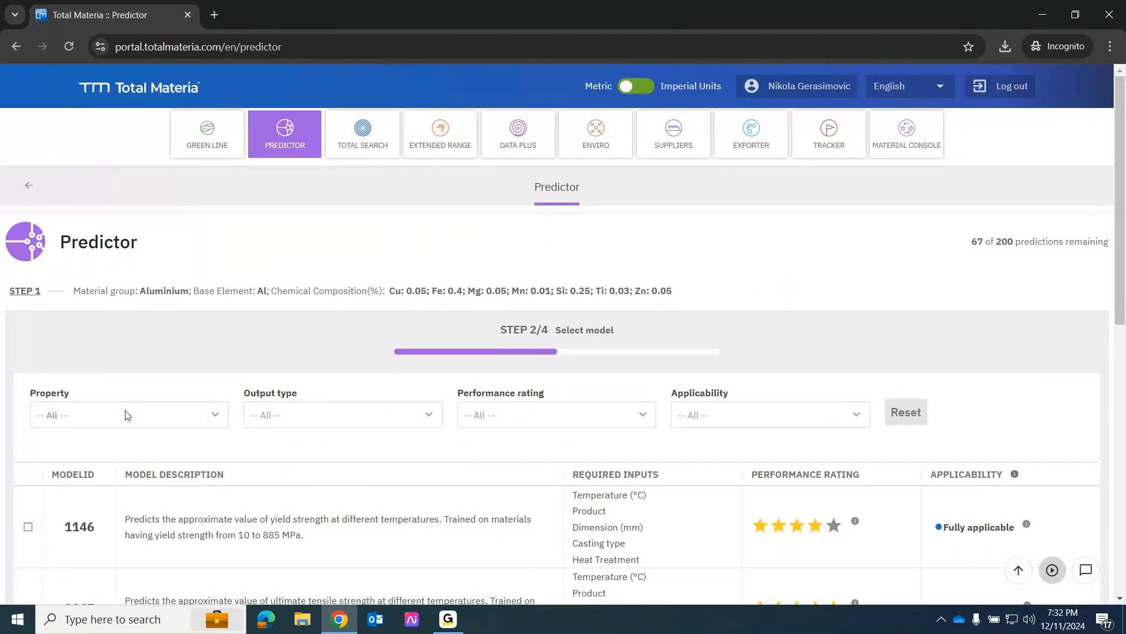
left_click(133, 416)
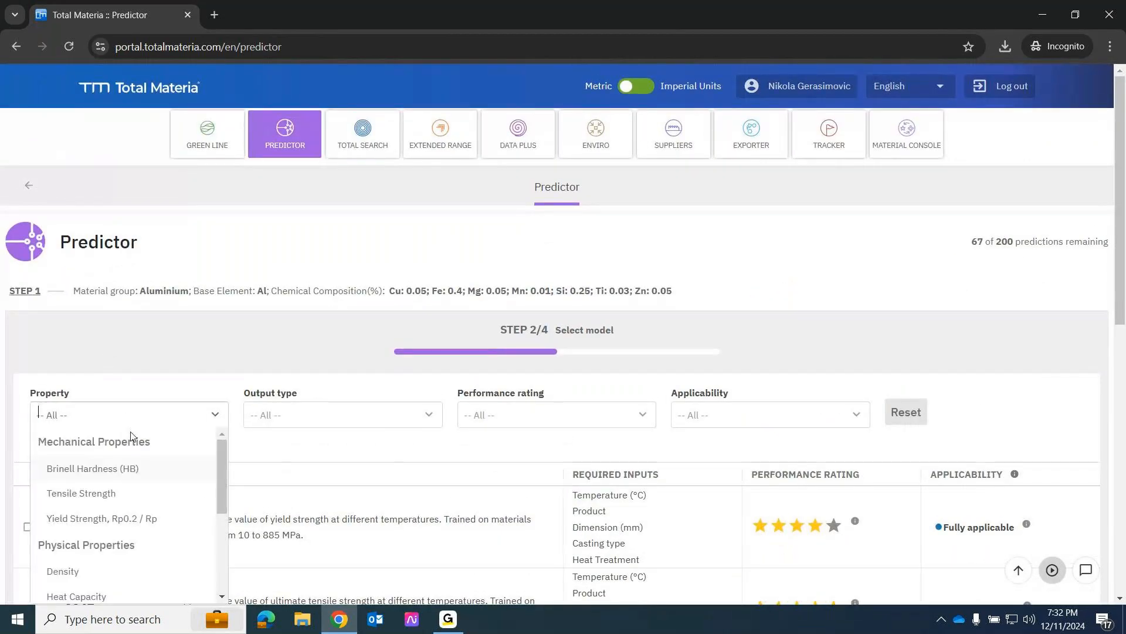
left_click(130, 496)
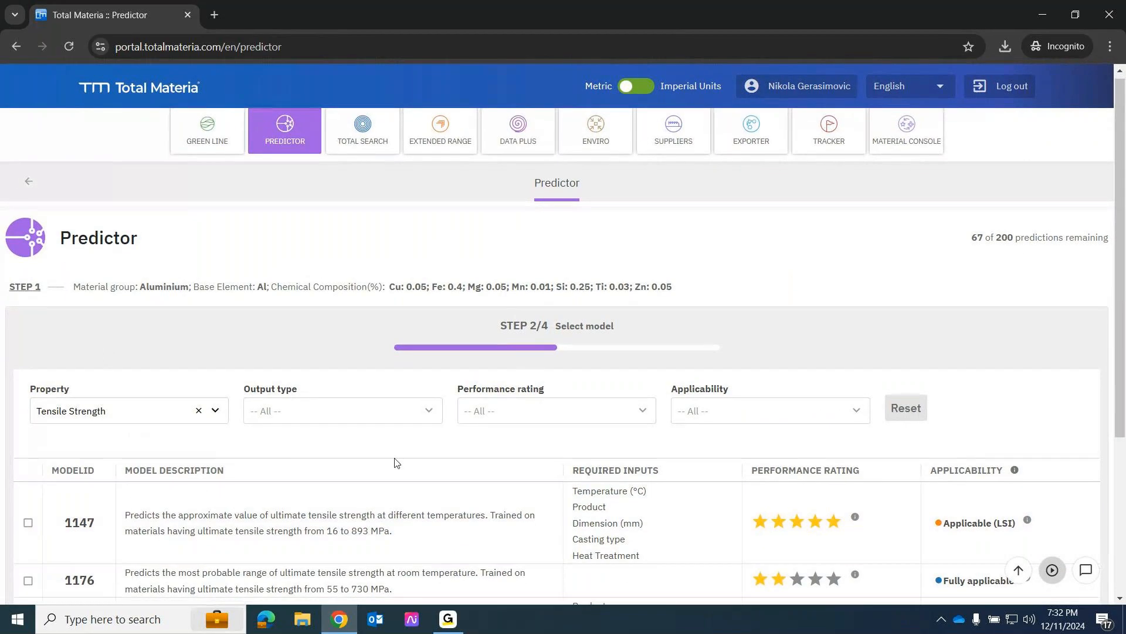
scroll(395, 461, "down", 4)
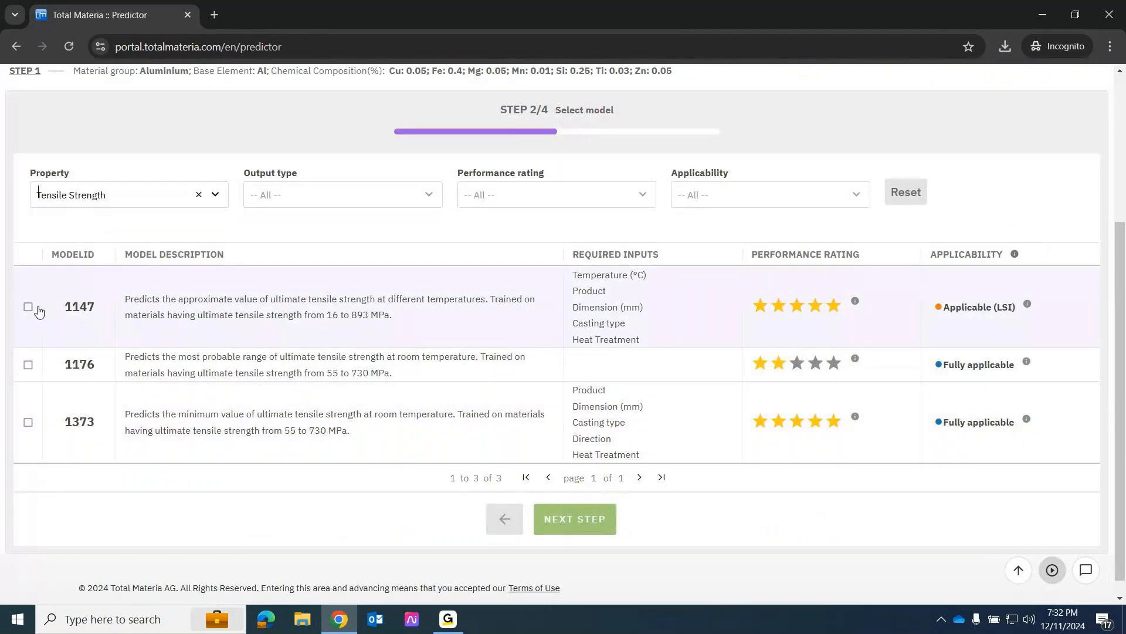
left_click(28, 307)
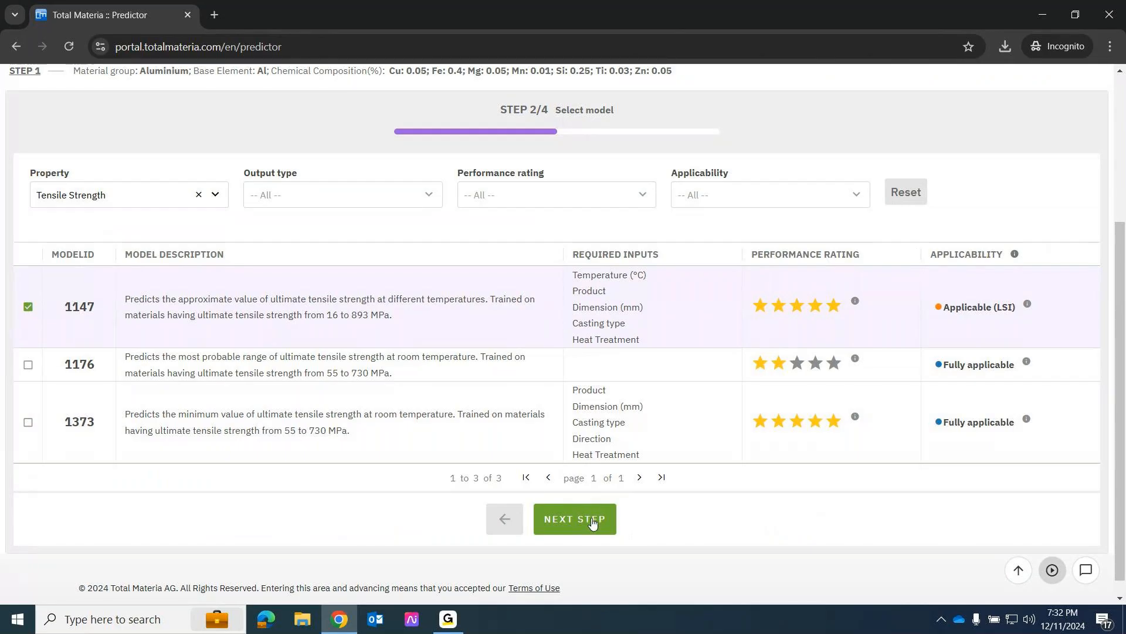
left_click(593, 520)
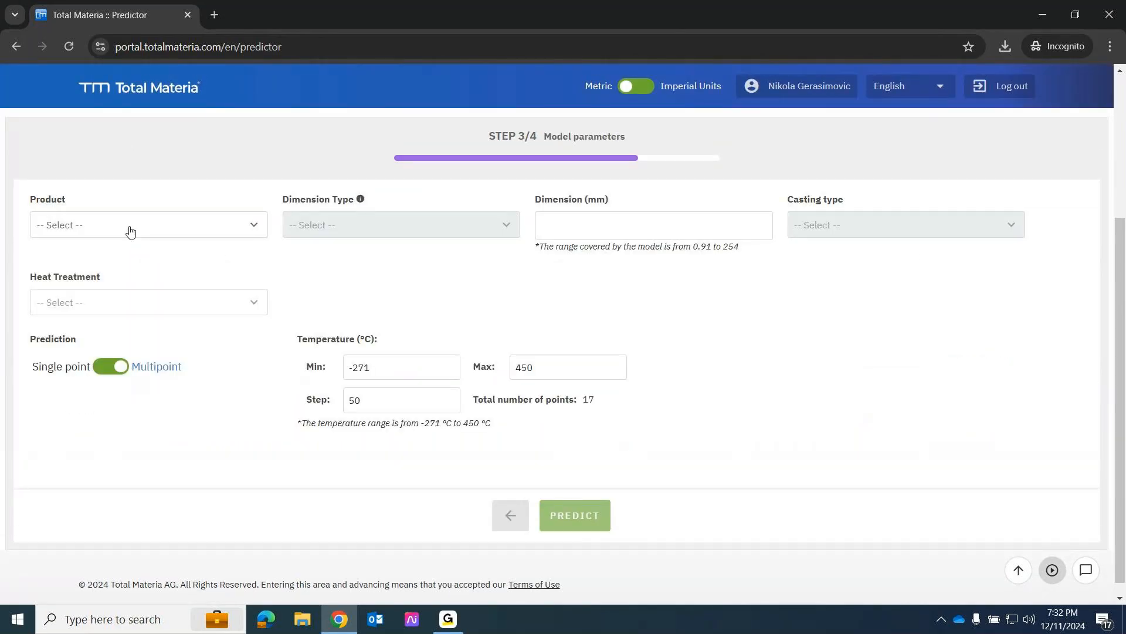
- Set the model parameters to Plates, dimension type Thickness, dimension 20 mm and heat treatment Temper (T6)
left_click(129, 228)
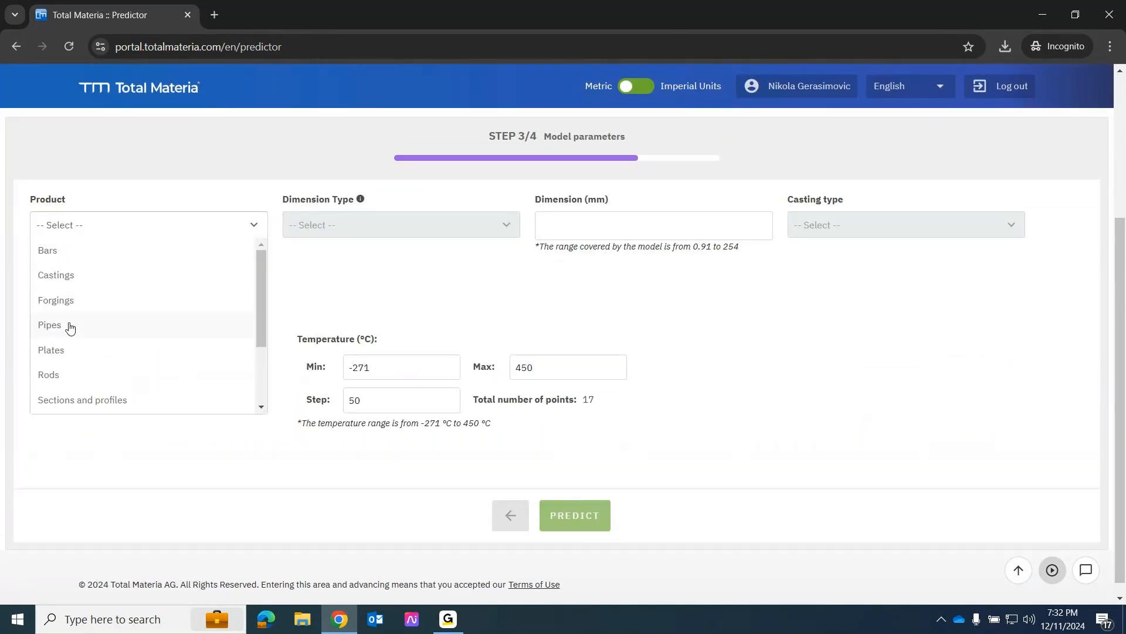
left_click(78, 349)
left_click(404, 229)
left_click(368, 249)
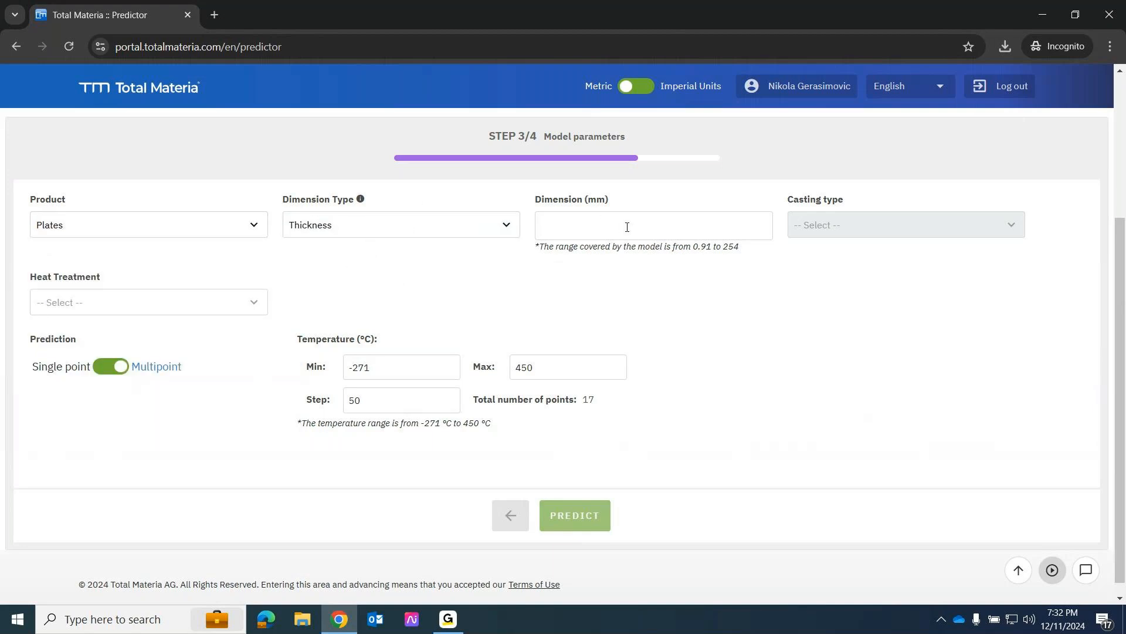
left_click(141, 302)
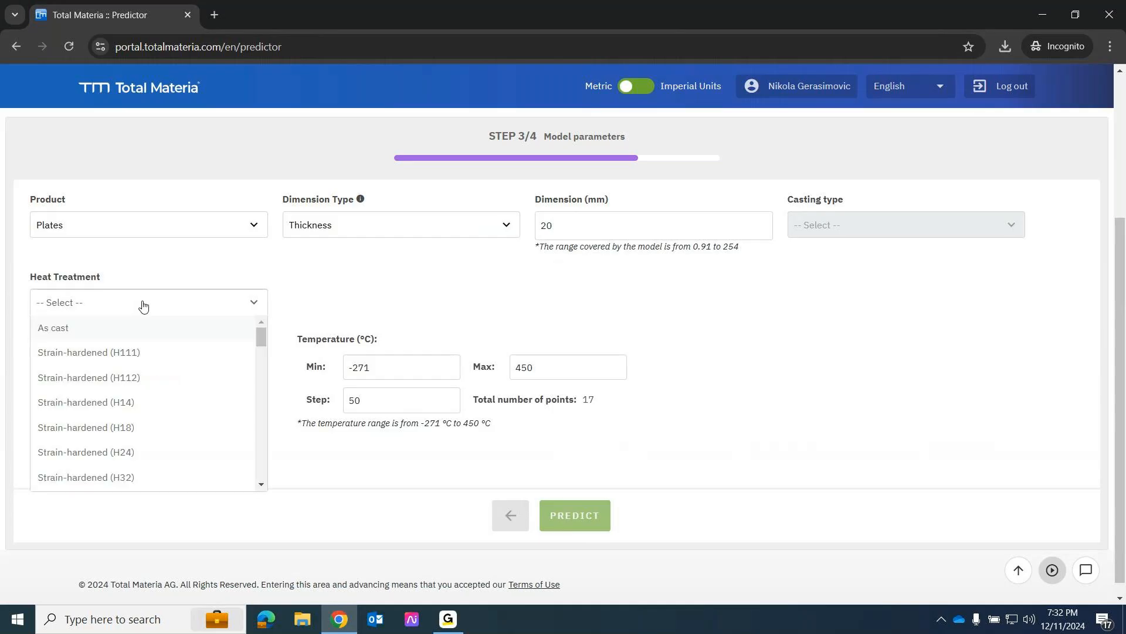
type("t6")
left_click(88, 328)
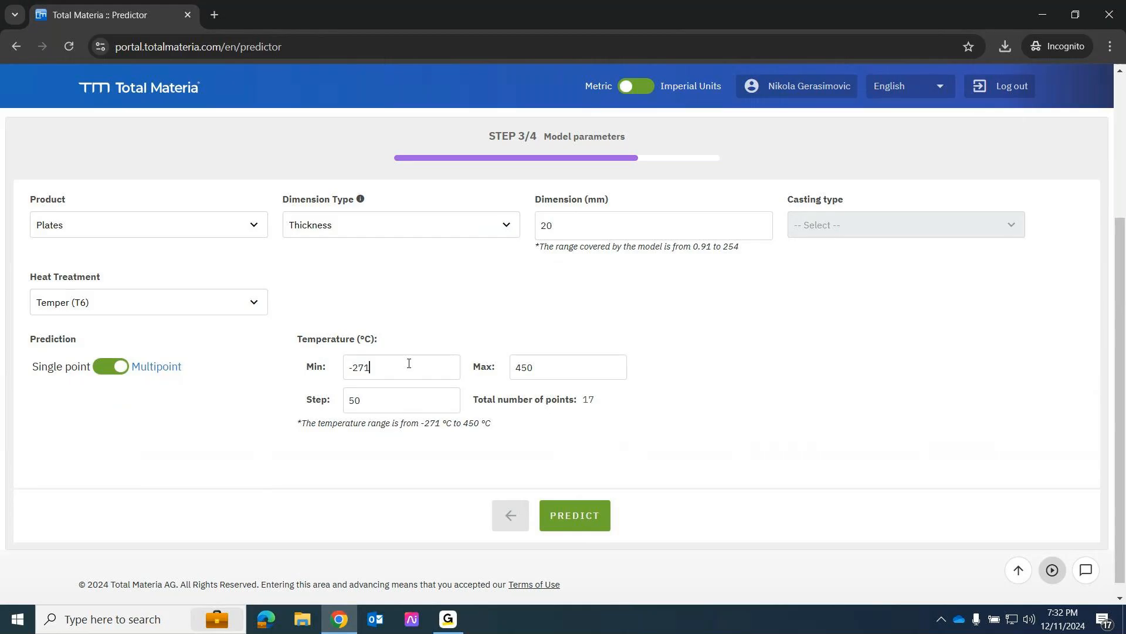
- Set the multipoint temperature range to 0–300 °C with a step of 20 and run the prediction
left_click_drag(364, 400, 322, 401)
type("20")
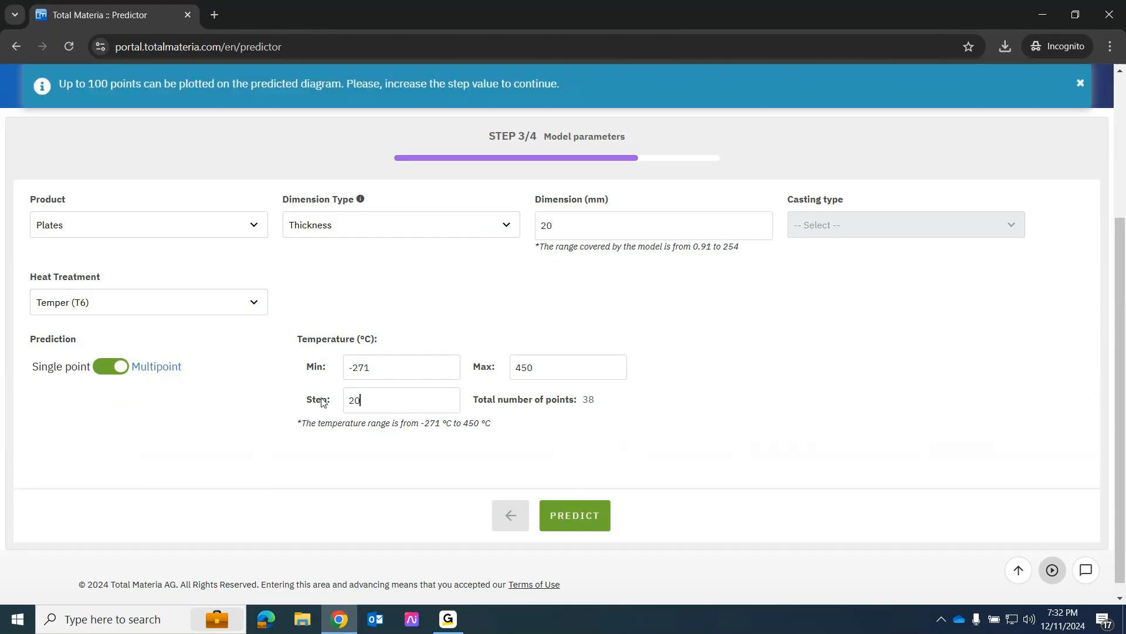
left_click_drag(376, 368, 264, 370)
type("0")
left_click_drag(571, 372, 429, 370)
type("300")
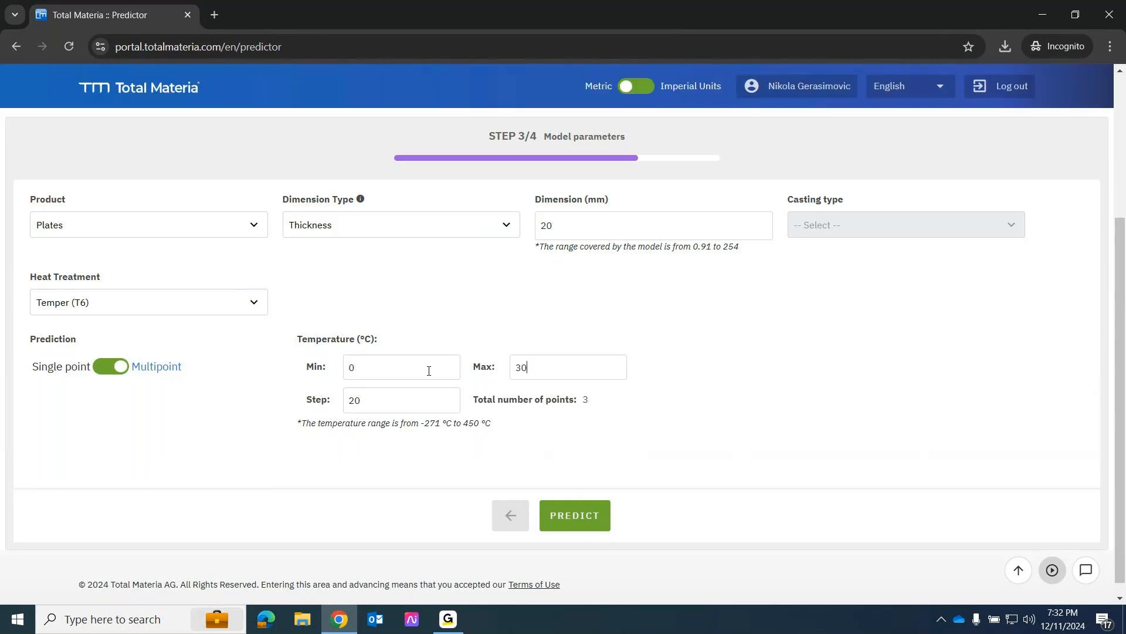
left_click(574, 517)
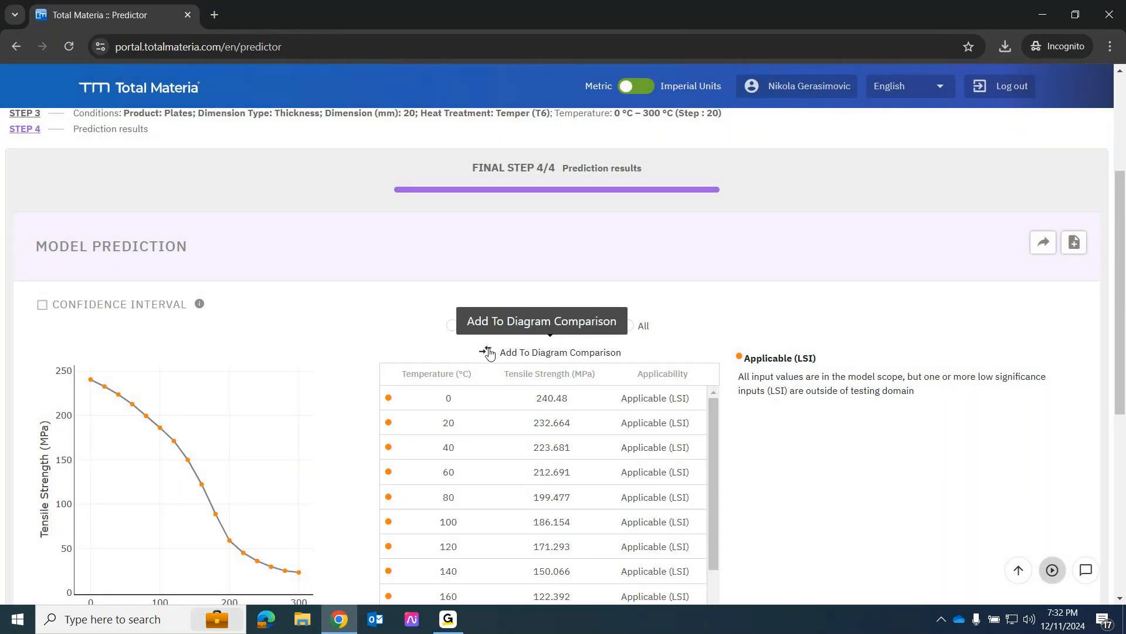
- Open the Material Console's diagram comparison and remove both existing tensile strength curves
scroll(674, 328, "up", 4)
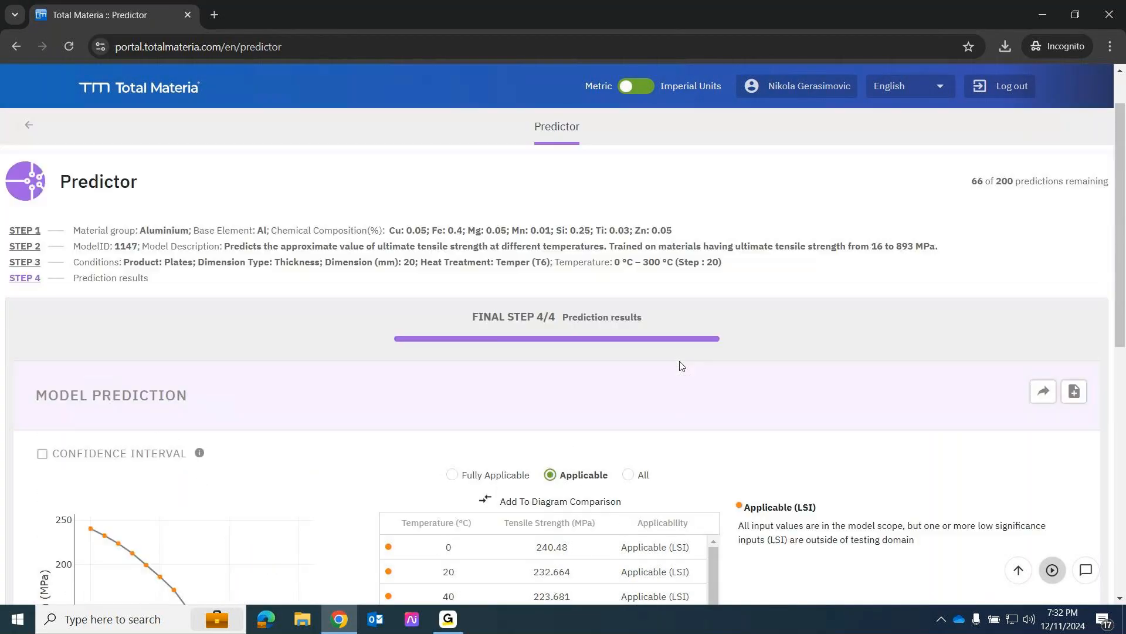
left_click(915, 144)
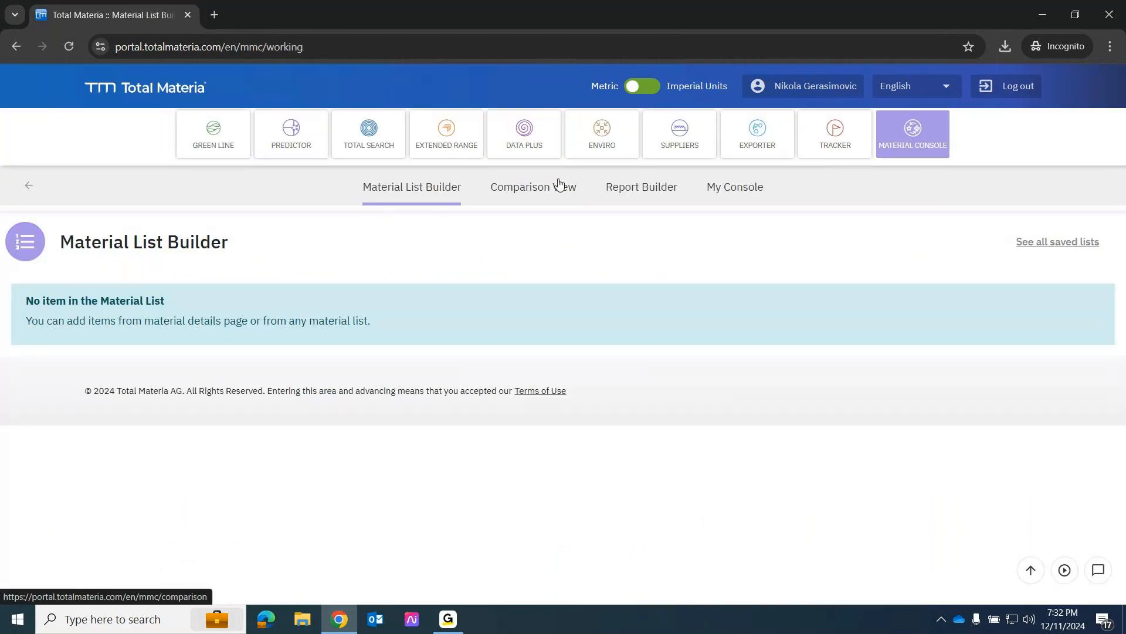
left_click(557, 187)
left_click(478, 242)
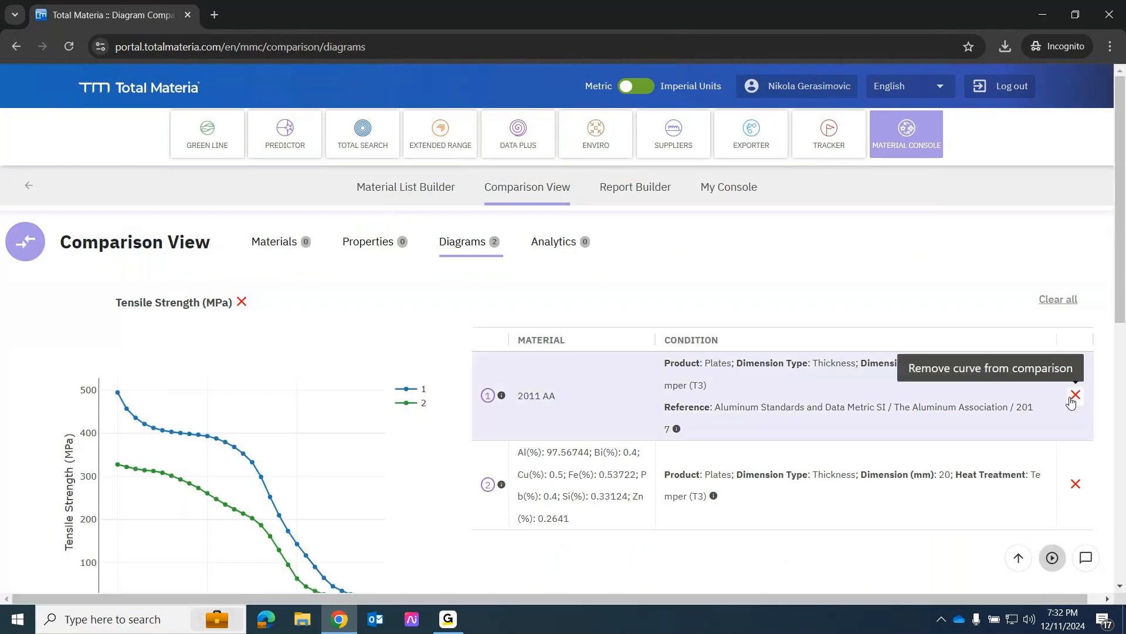
left_click(1075, 394)
left_click(535, 417)
left_click(1075, 394)
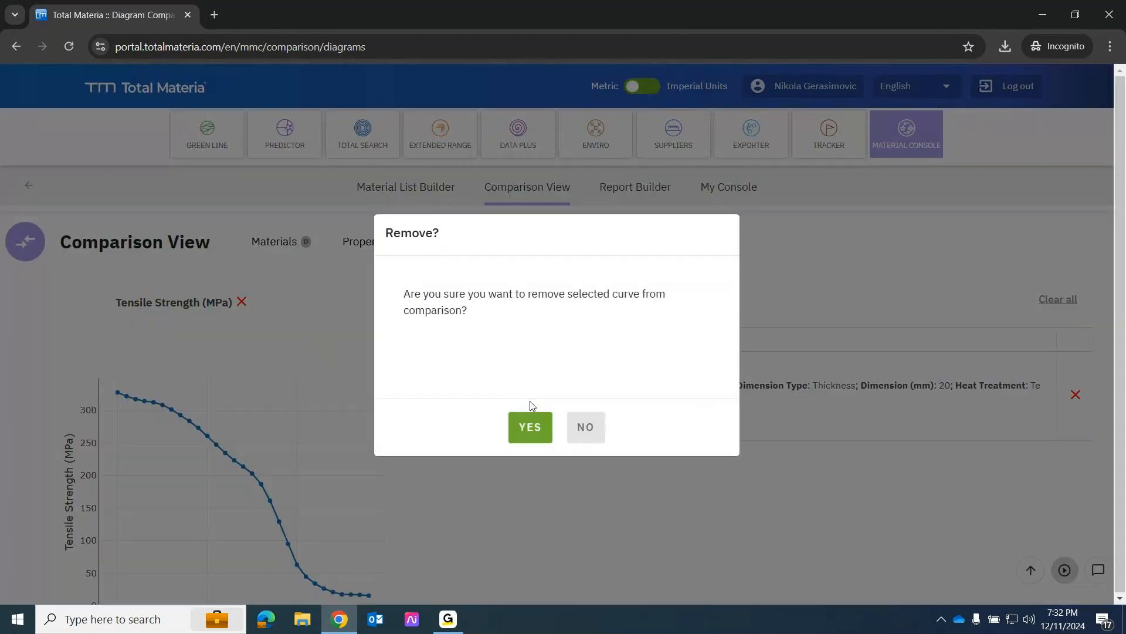
left_click(535, 433)
- Return to the Predictor results, add the predicted tensile strength curve to the diagram comparison and look through its temperature table
left_click(288, 135)
scroll(450, 403, "down", 3)
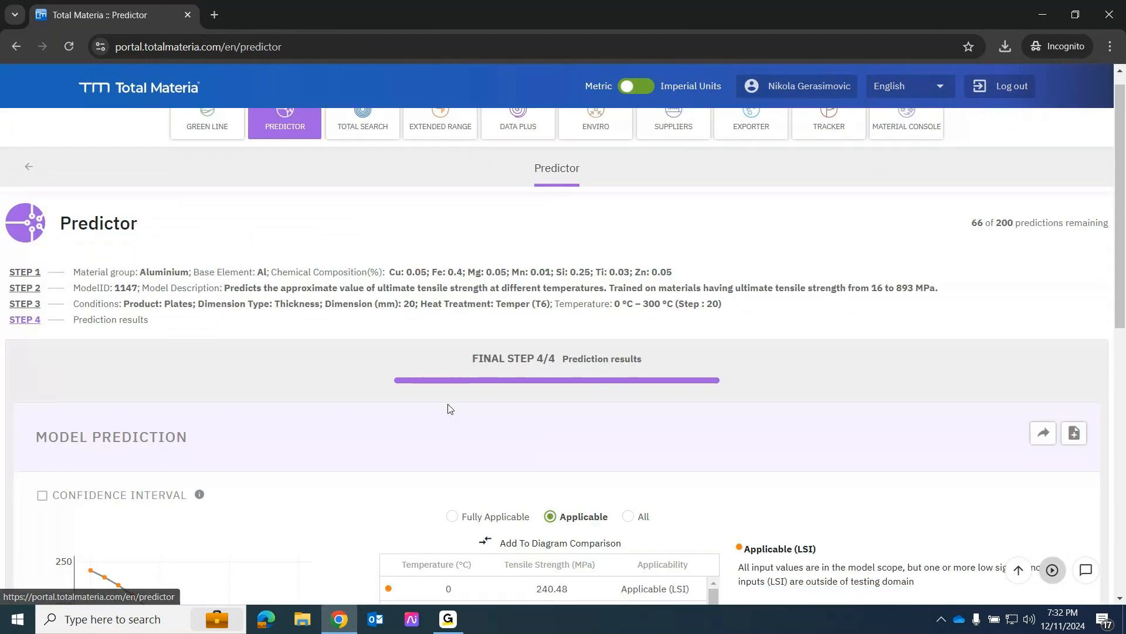
left_click(487, 341)
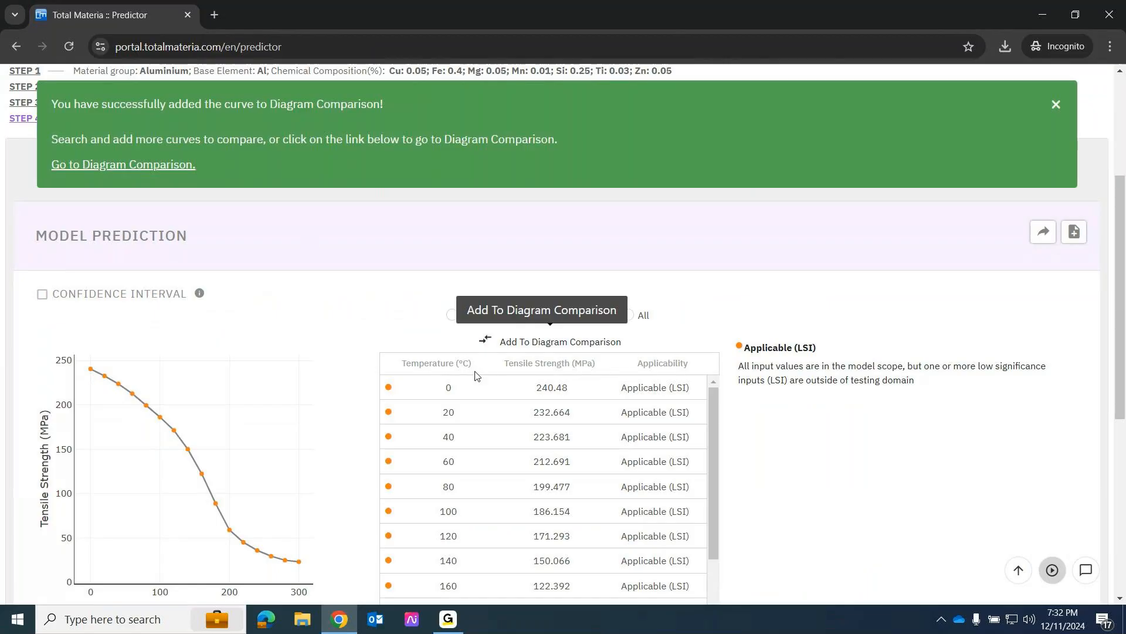
scroll(685, 515, "down", 2)
scroll(684, 515, "down", 1)
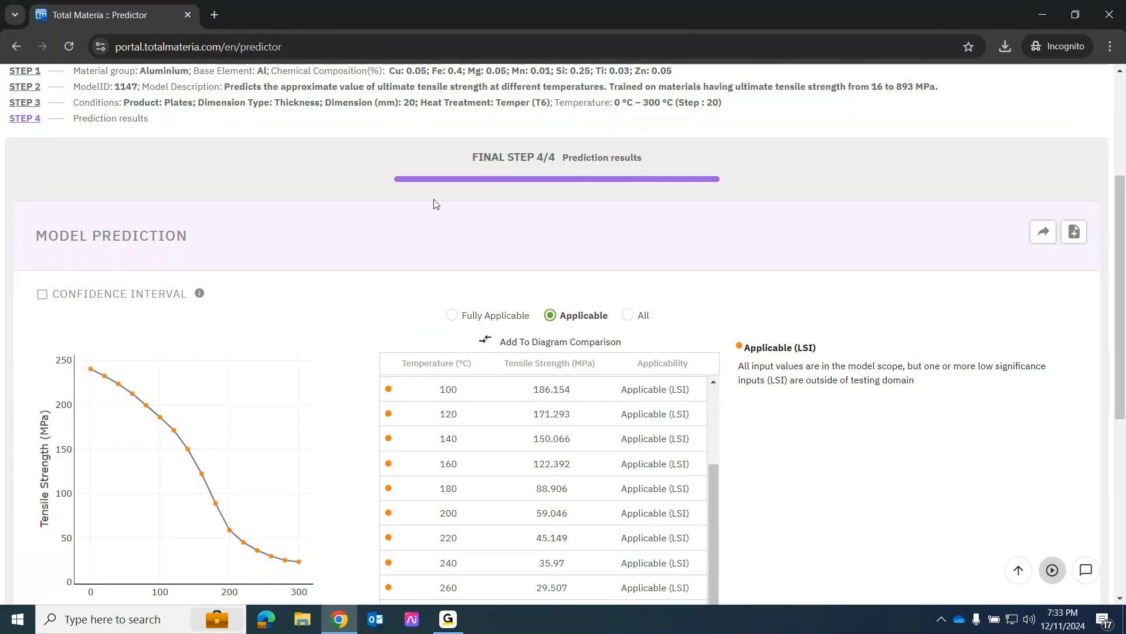
- Go back to the material composition step and set the Mg content to 2.5 %
scroll(339, 194, "up", 3)
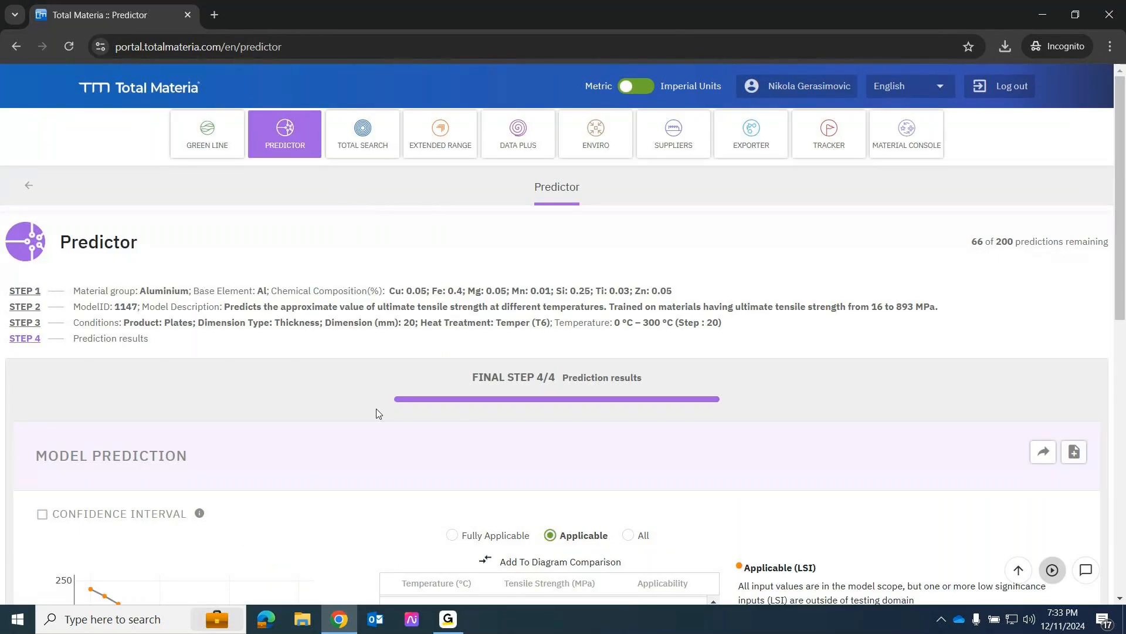
scroll(144, 358, "down", 4)
scroll(146, 358, "up", 4)
left_click(34, 291)
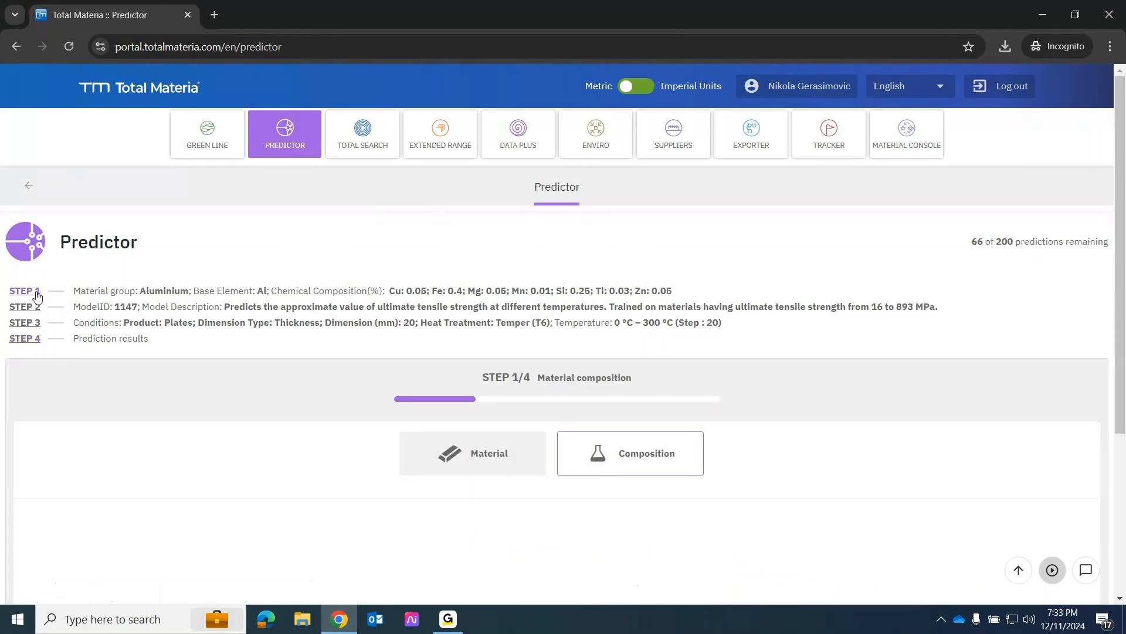
scroll(519, 495, "down", 3)
scroll(519, 495, "down", 3)
left_click_drag(462, 422, 422, 425)
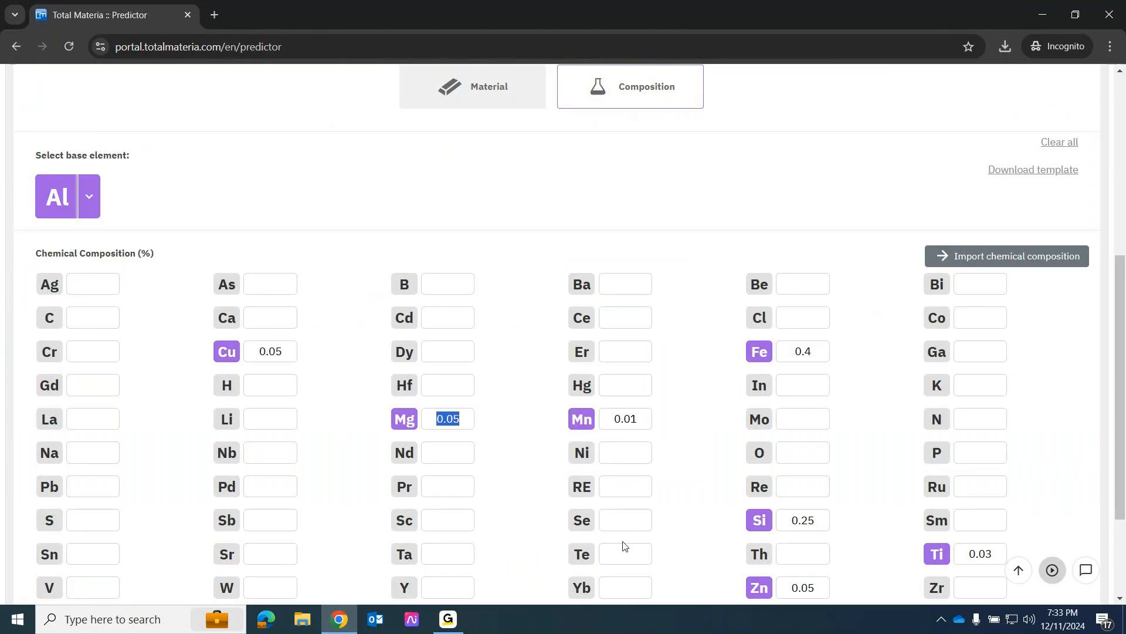
type("2.5")
- Proceed with model 1147 and the same plate parameters, and run the prediction for the modified composition
scroll(617, 499, "down", 2)
left_click(564, 502)
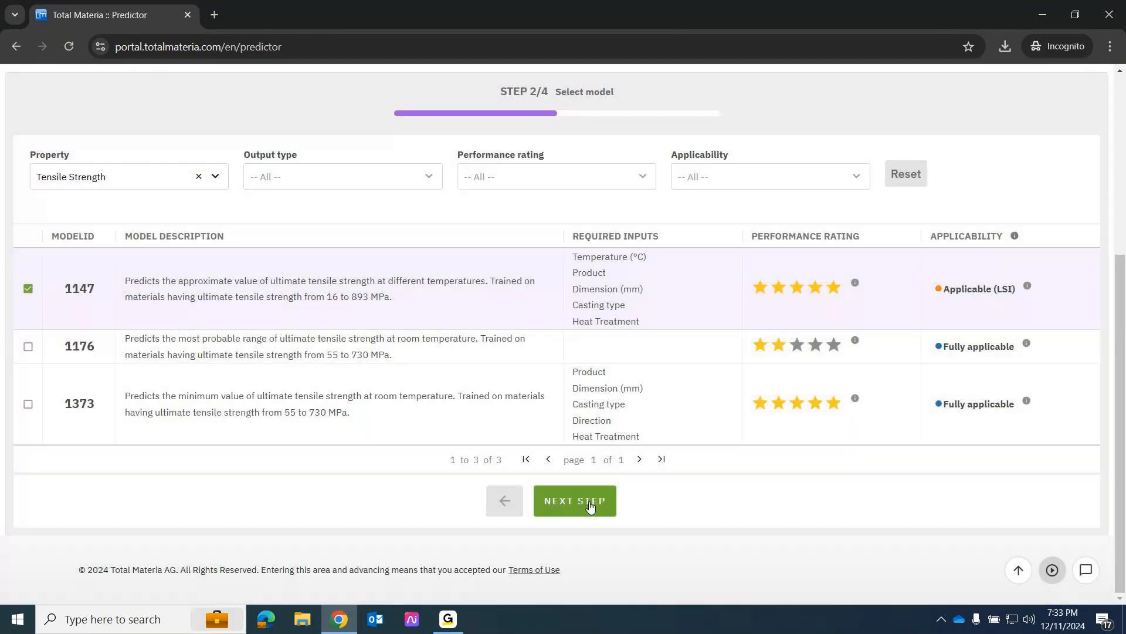
left_click(590, 505)
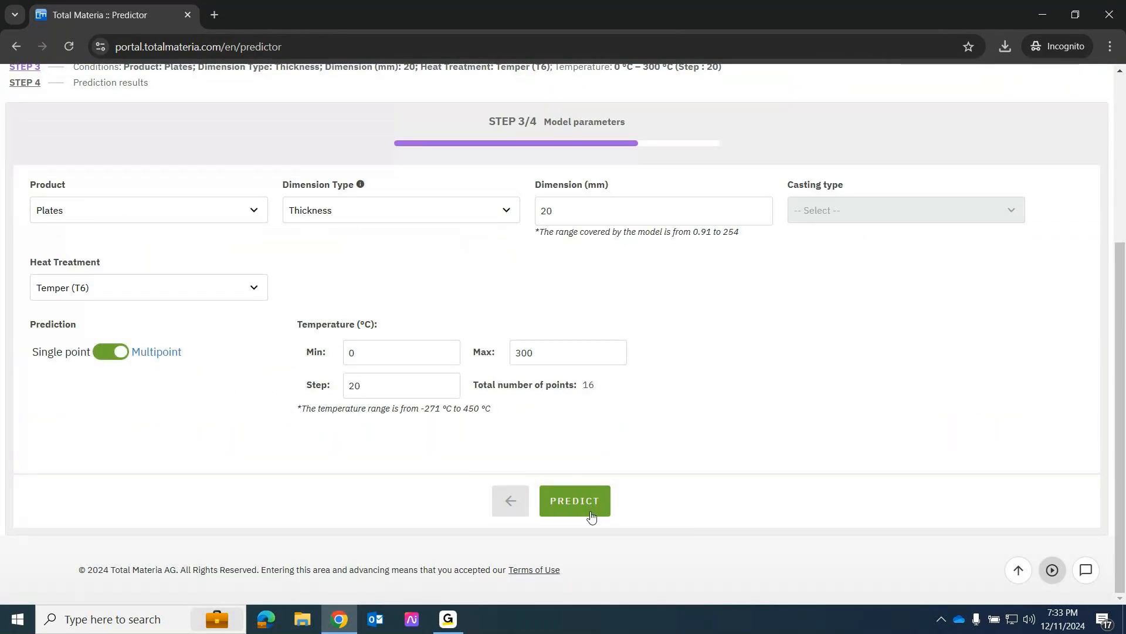
left_click(586, 503)
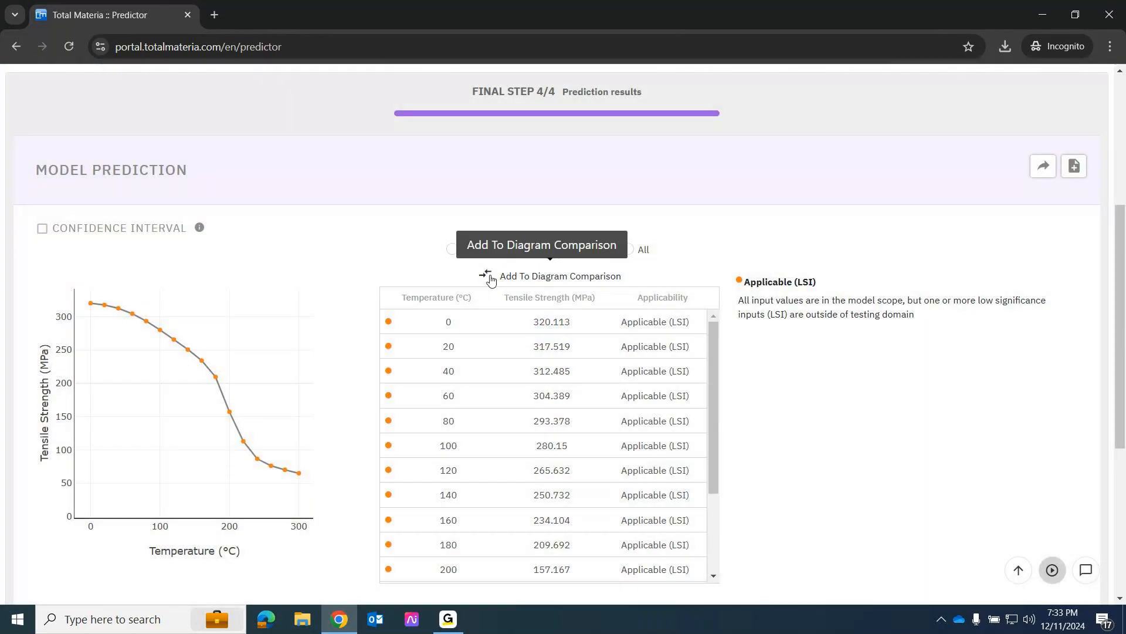
- Add the new curve to the diagram comparison and open the comparison to examine both tensile strength curves
left_click(491, 279)
left_click(150, 166)
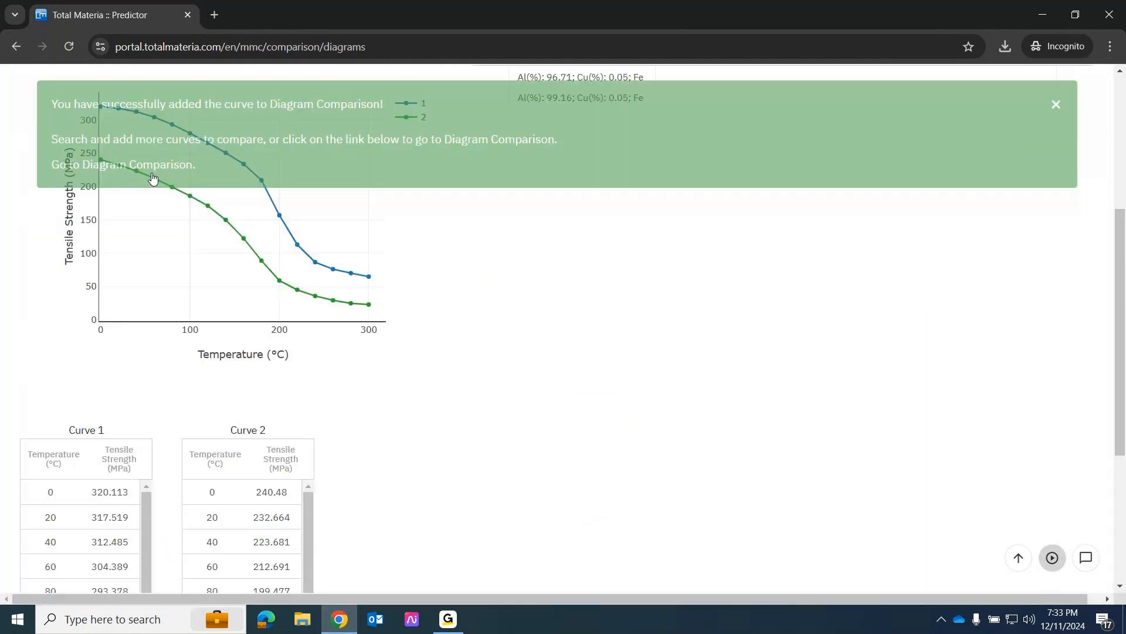
scroll(428, 444, "up", 4)
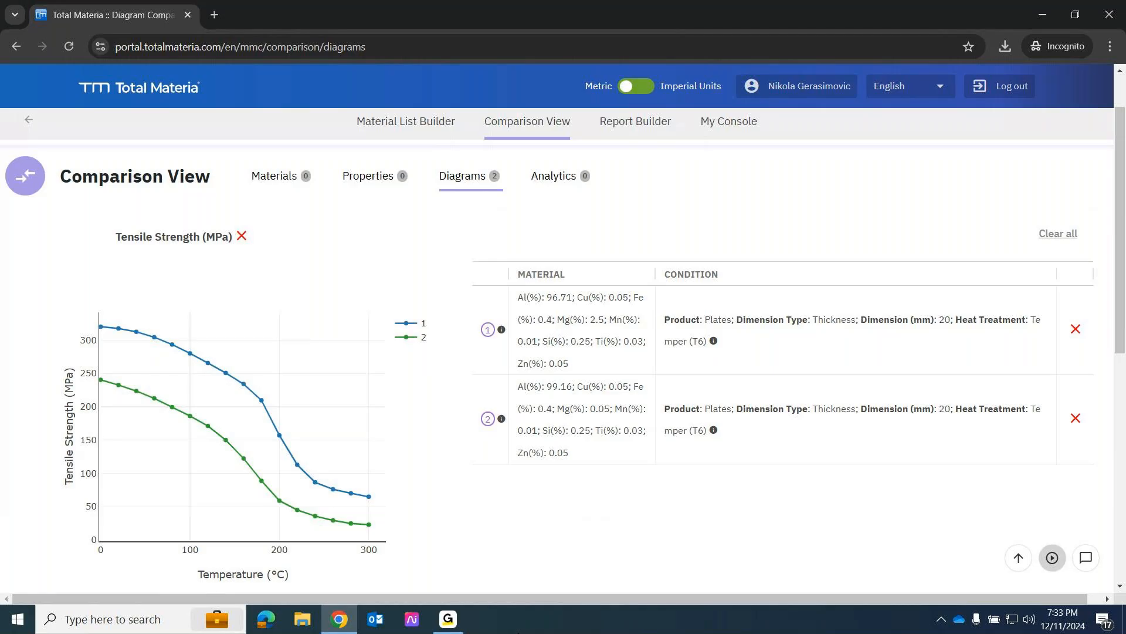
scroll(534, 214, "up", 1)
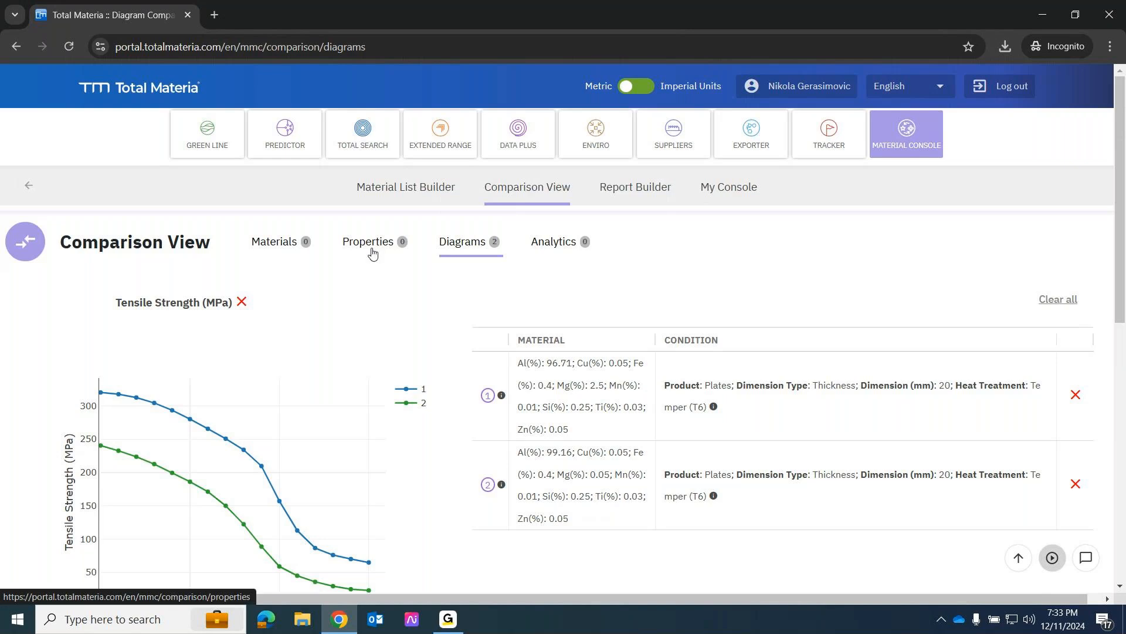
- Search for the material Akulon S223-HG0 in Total Search's Quick Search
left_click(365, 138)
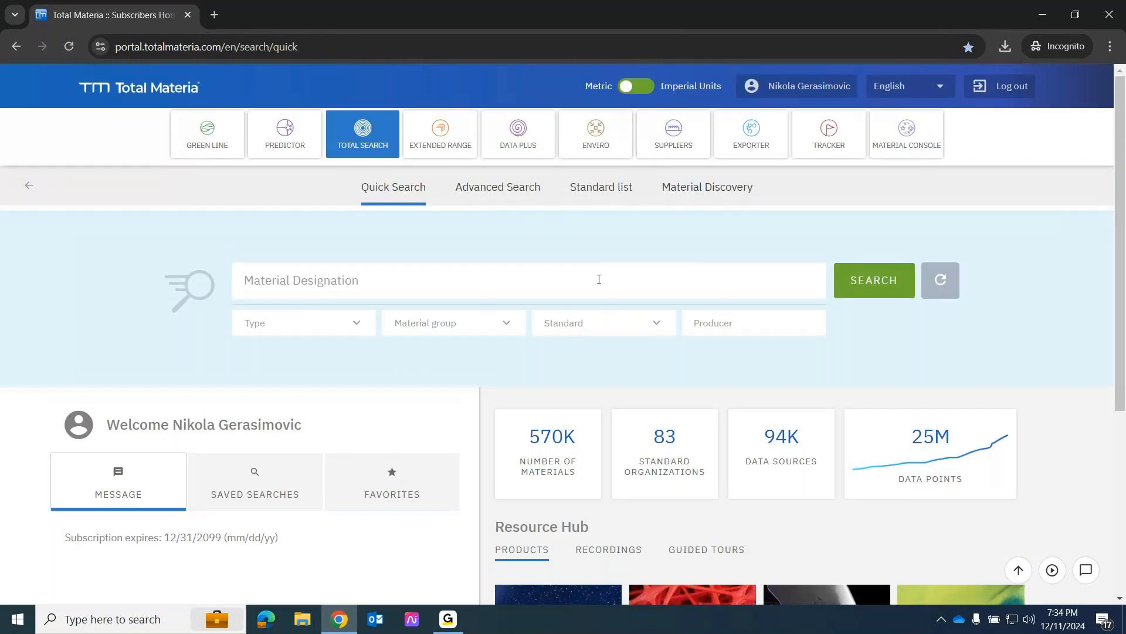
left_click(599, 279)
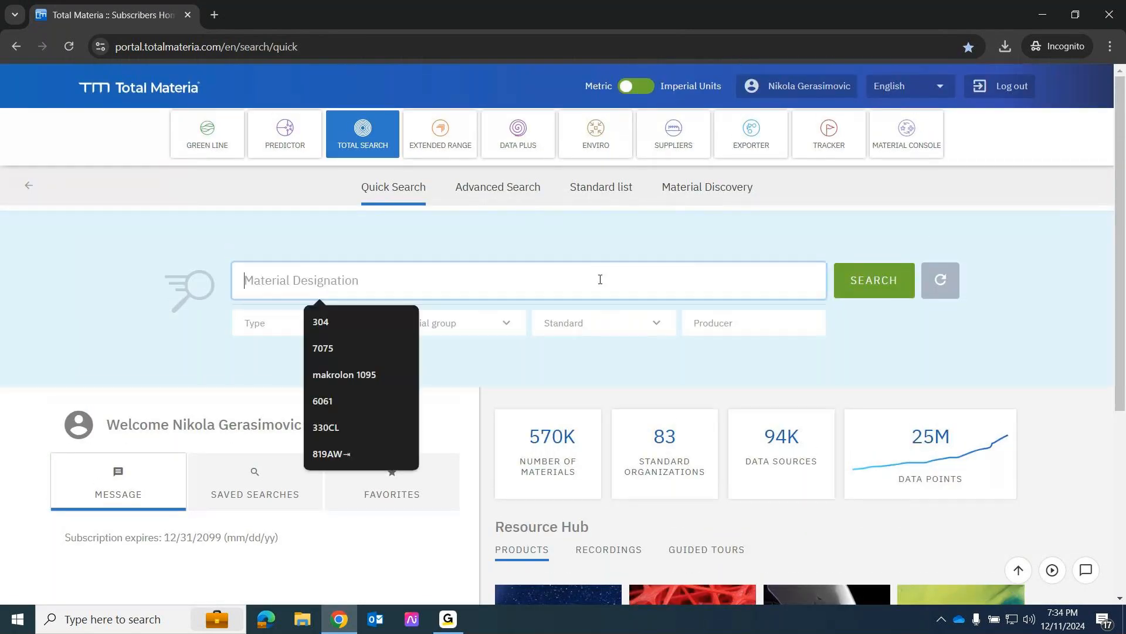
type("S")
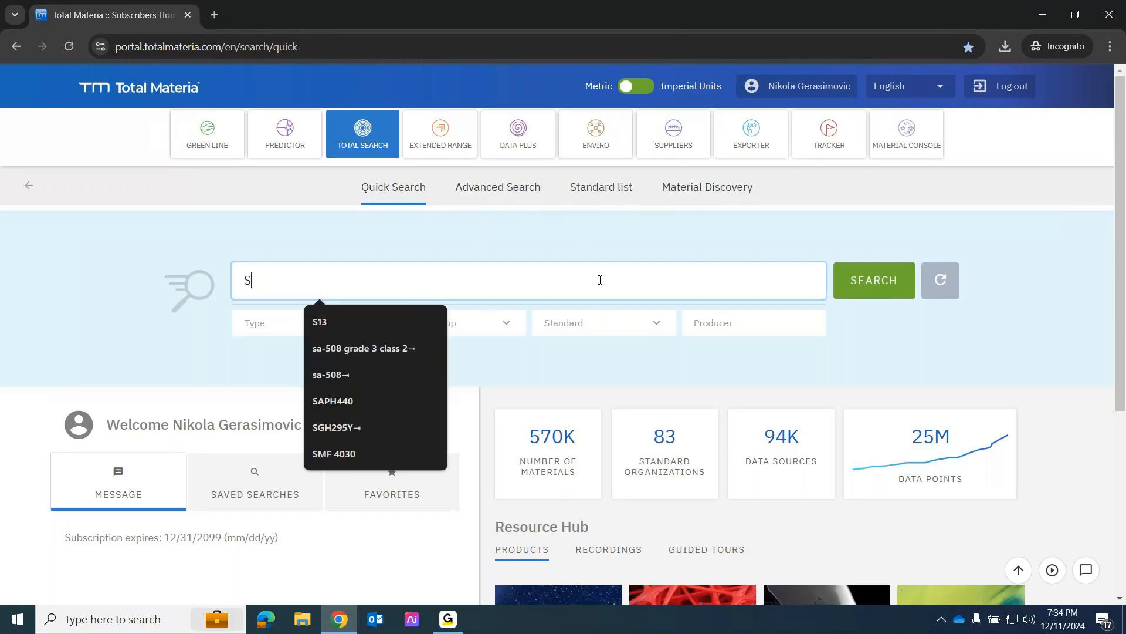
key("BackSpace")
type("Akulo")
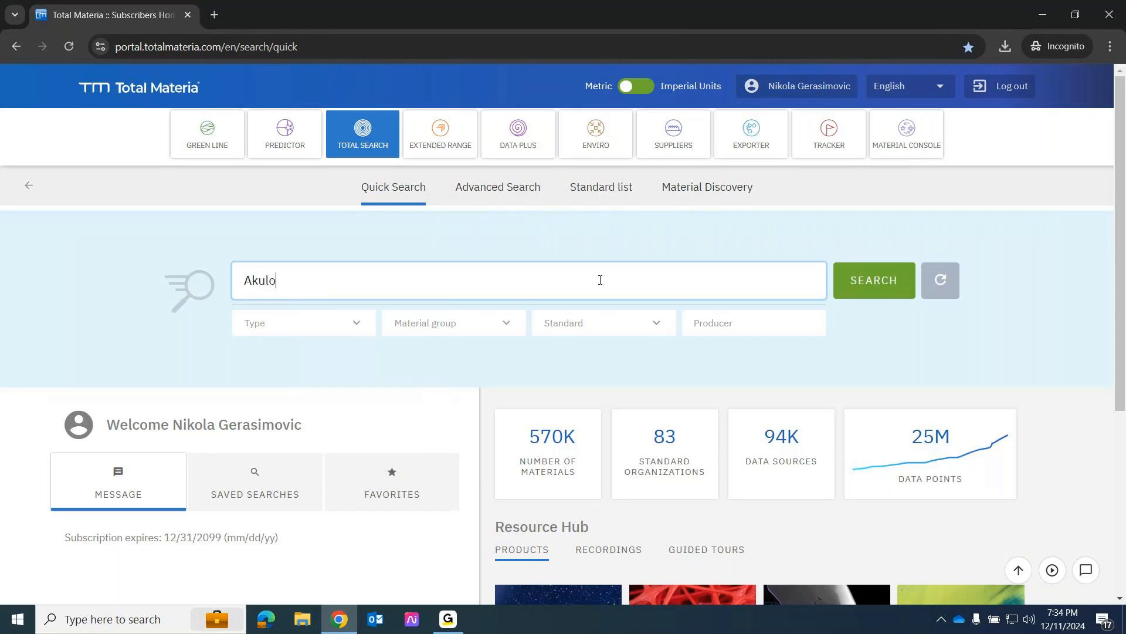
type("n ")
type("S22")
type("3-HG0")
key("Return")
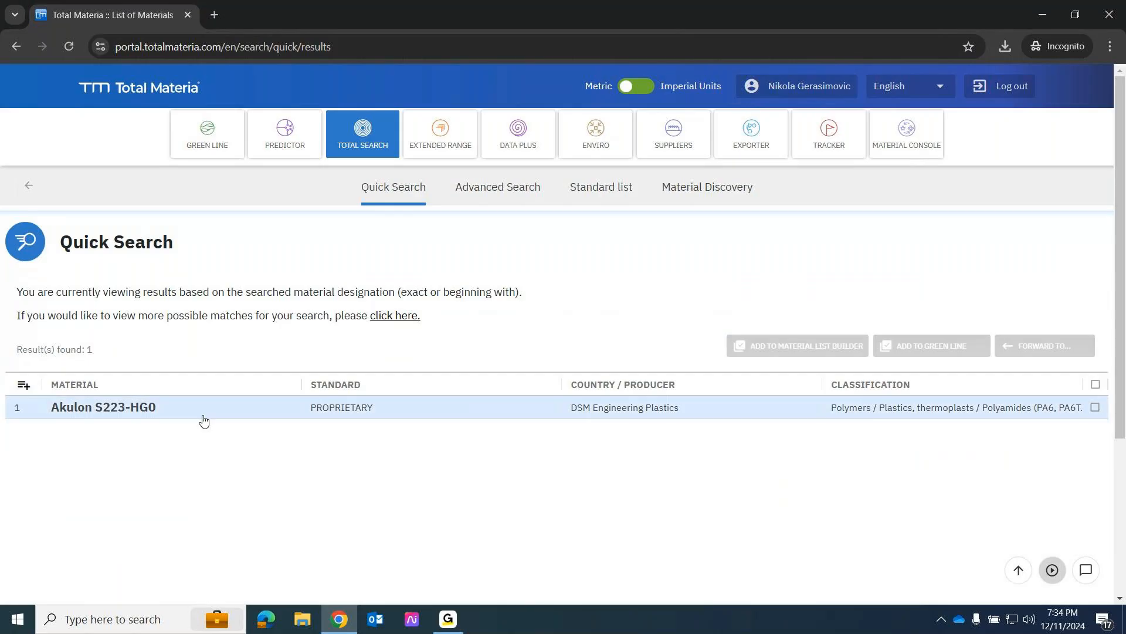
- Open the Akulon S223-HG0 material page and review its property overview
left_click(191, 416)
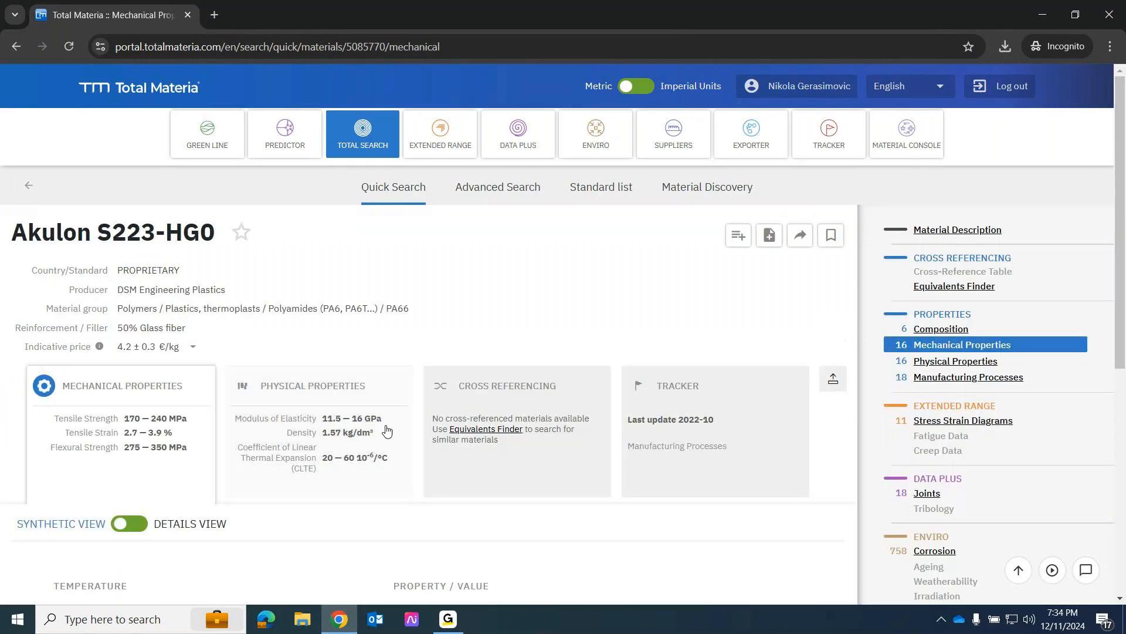
scroll(655, 431, "down", 1)
scroll(663, 434, "up", 5)
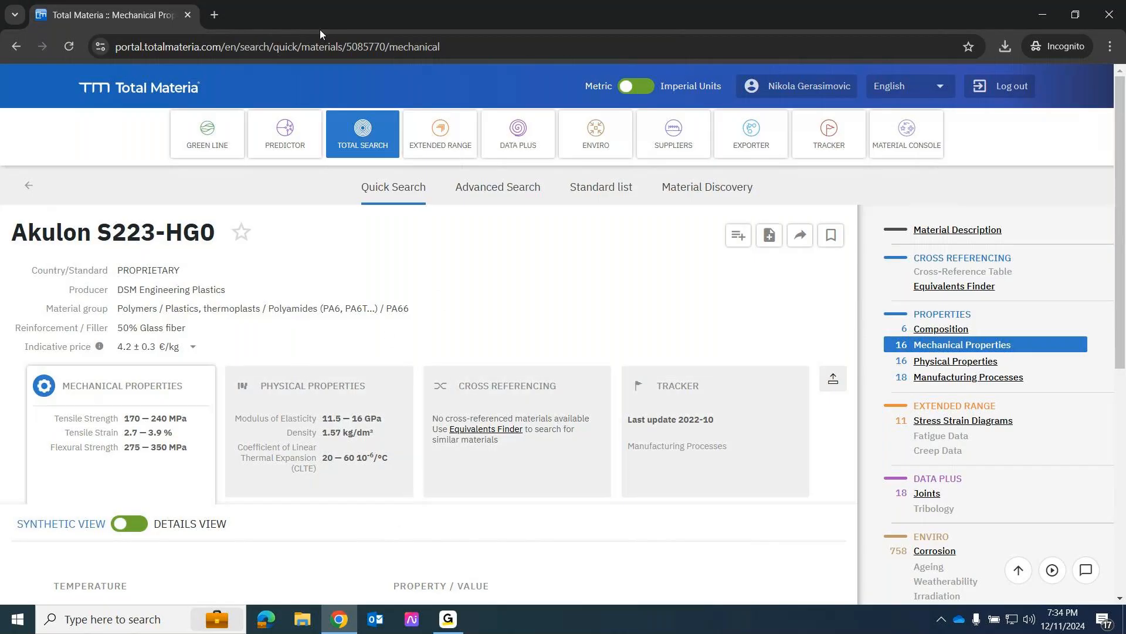
- Return to the Predictor's first step and switch the input method from composition to material
left_click(288, 135)
left_click(288, 135)
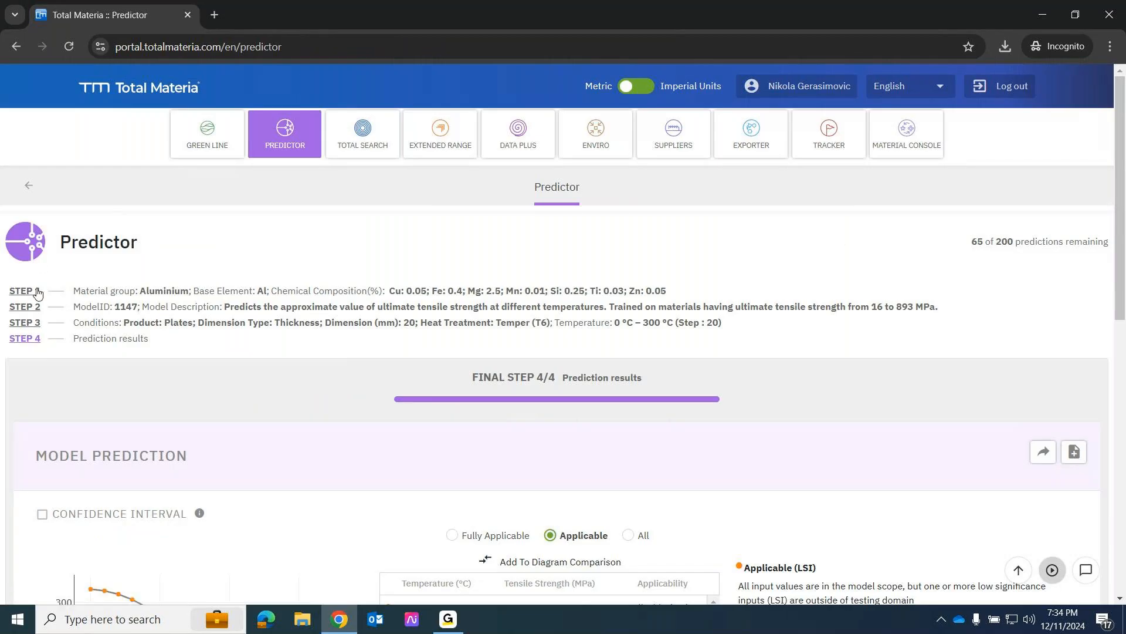
scroll(29, 430, "down", 3)
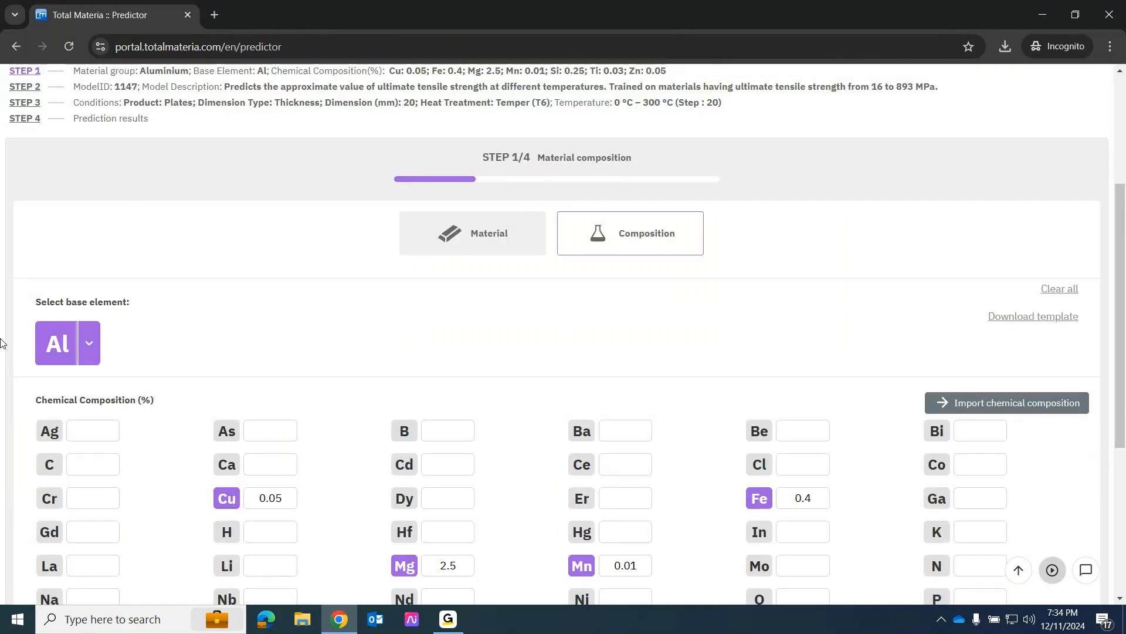
scroll(346, 365, "up", 5)
left_click(469, 463)
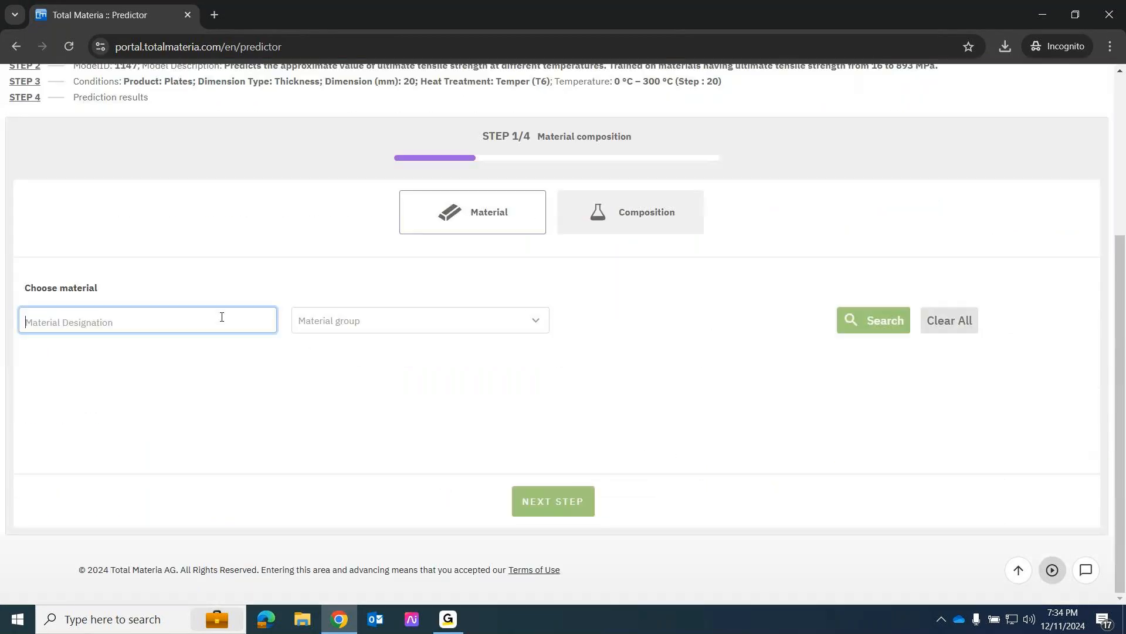
- Search the Predictor's materials for the designation "Akulon S223 HGO"
left_click(188, 317)
type("Akulon")
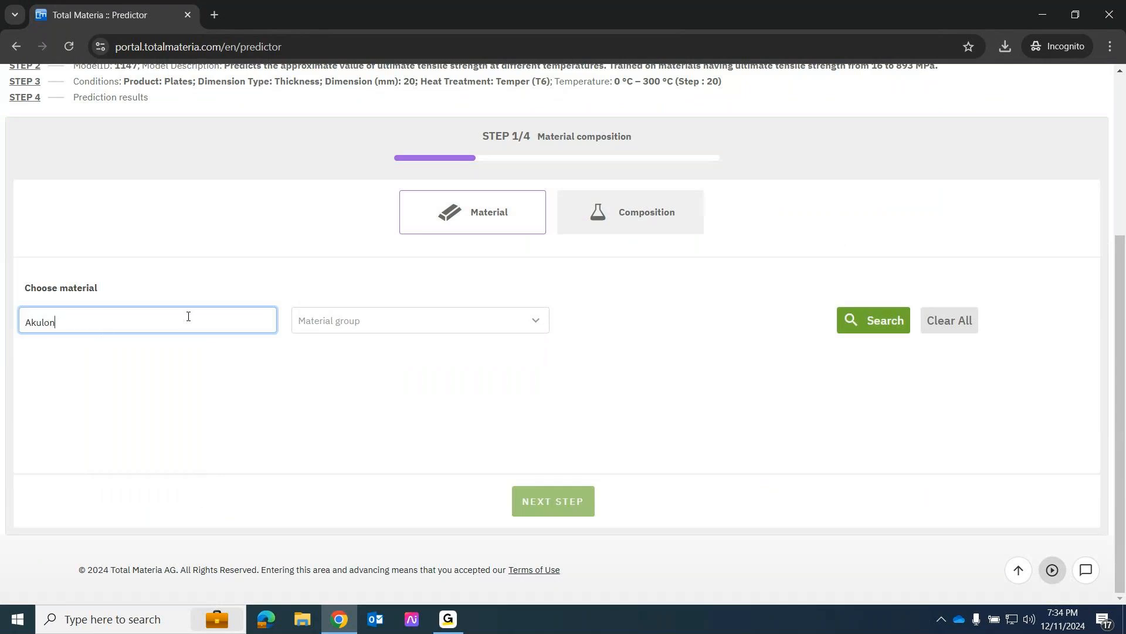
type(" S223 HGO")
left_click(870, 326)
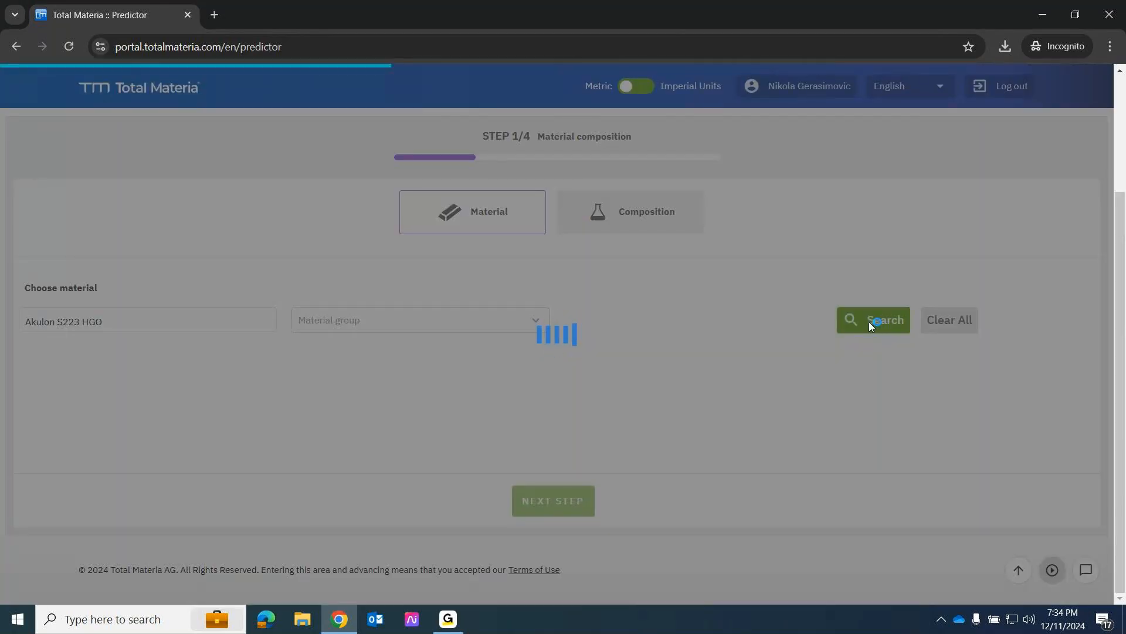
- Choose Akulon S223-D (PROPRIETARY) from the material results and continue to the model selection
scroll(185, 275, "down", 2)
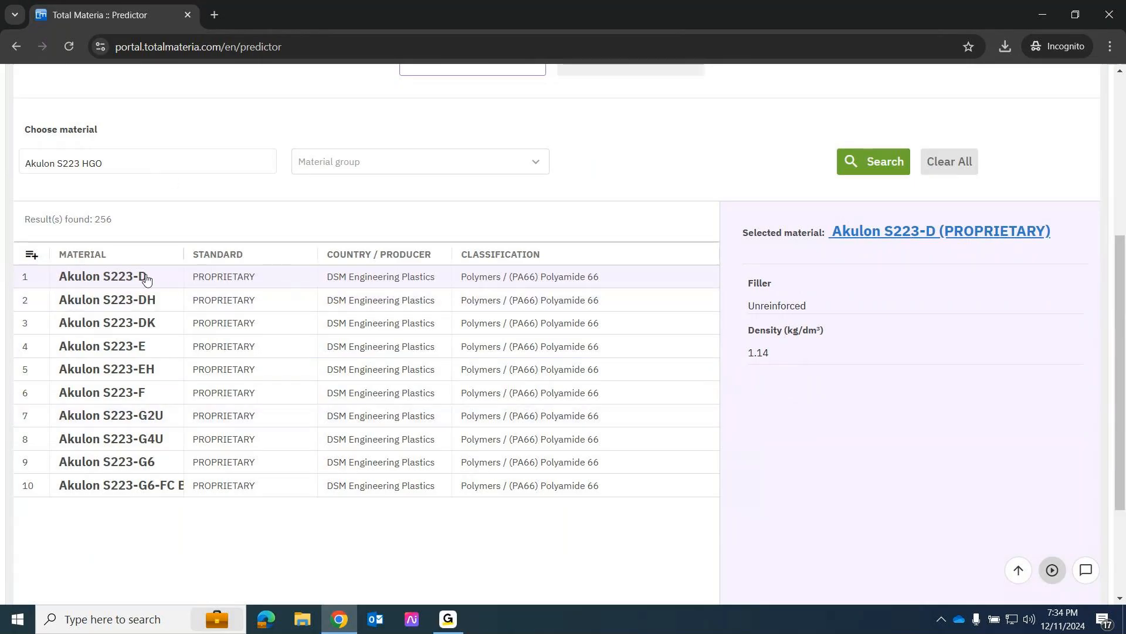
left_click(128, 164)
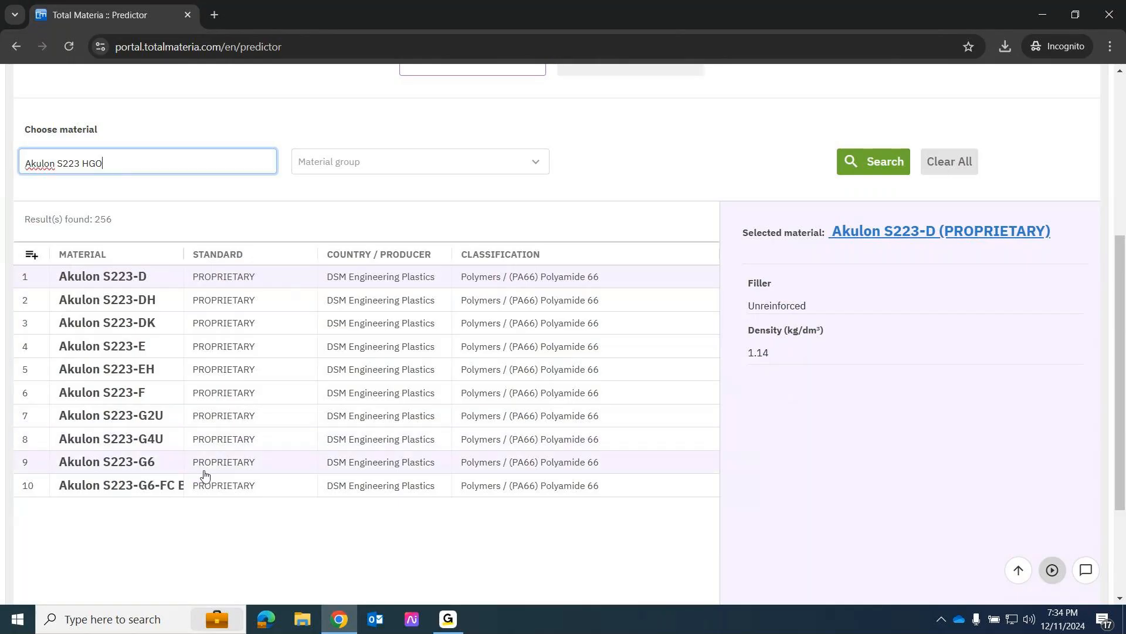
left_click(101, 275)
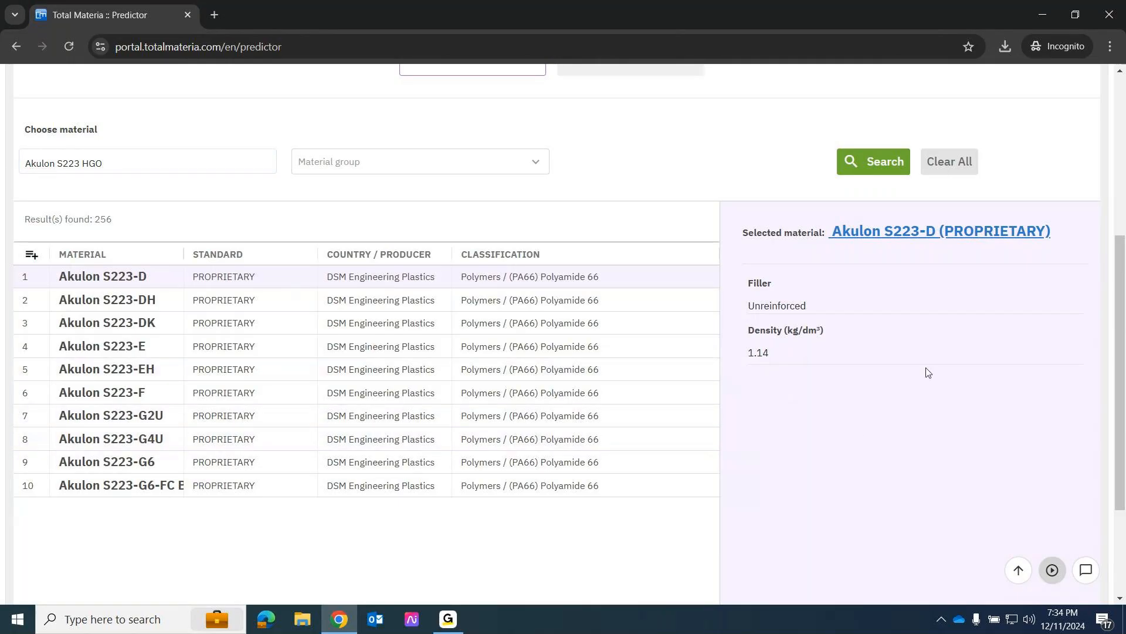
scroll(825, 410, "down", 3)
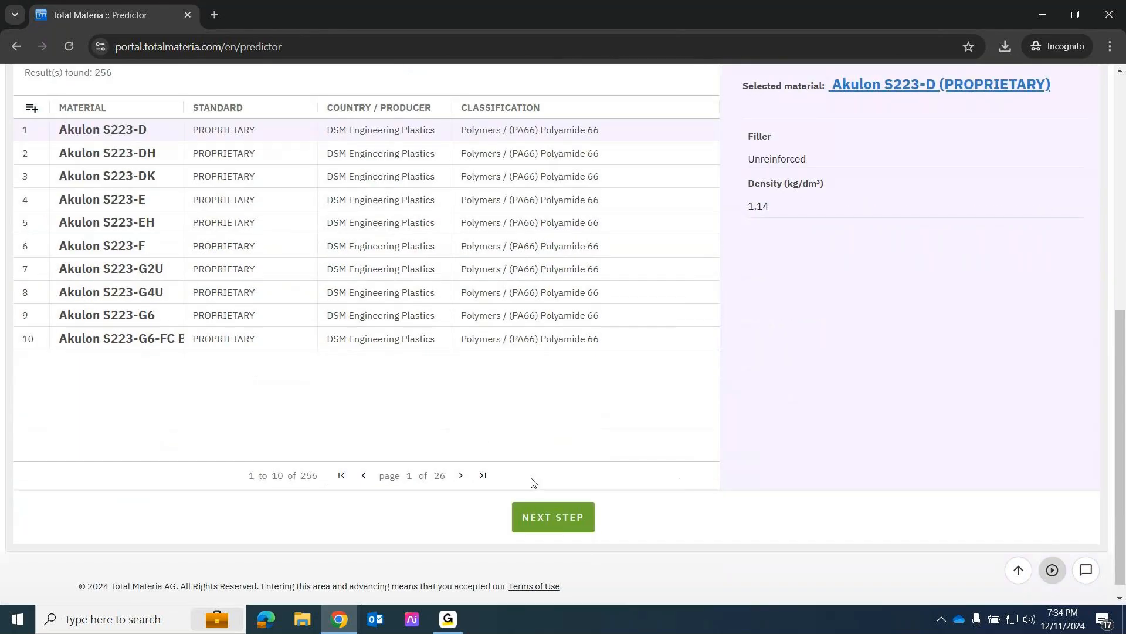
left_click(566, 513)
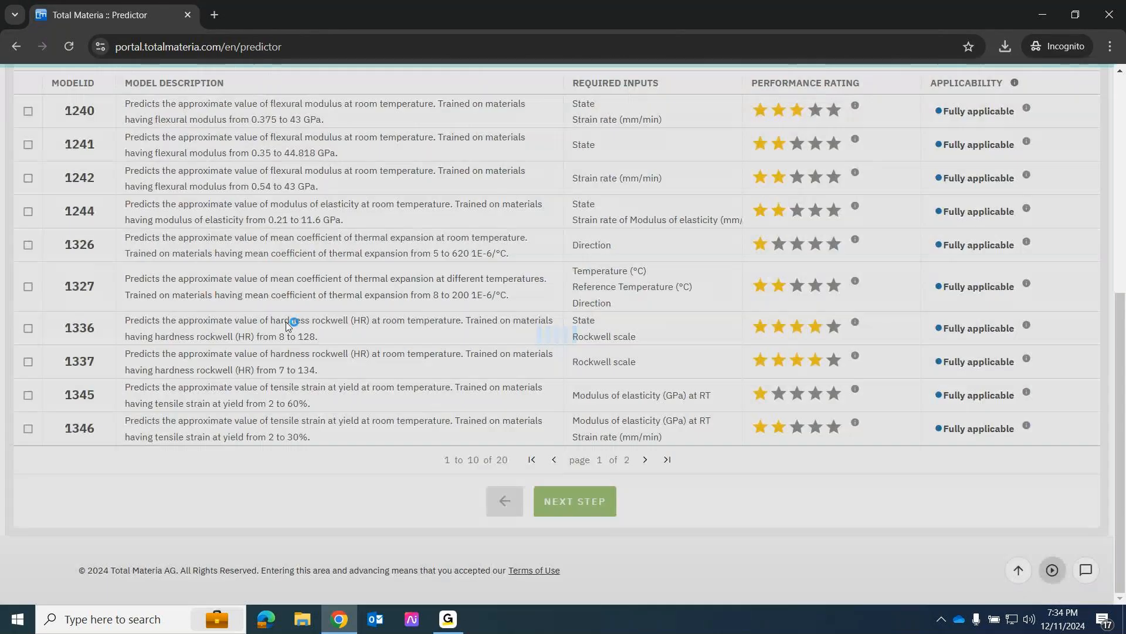
- Filter the prediction models by the property Yield Strength, Rp0.2 / Rp
scroll(176, 320, "up", 5)
left_click(102, 315)
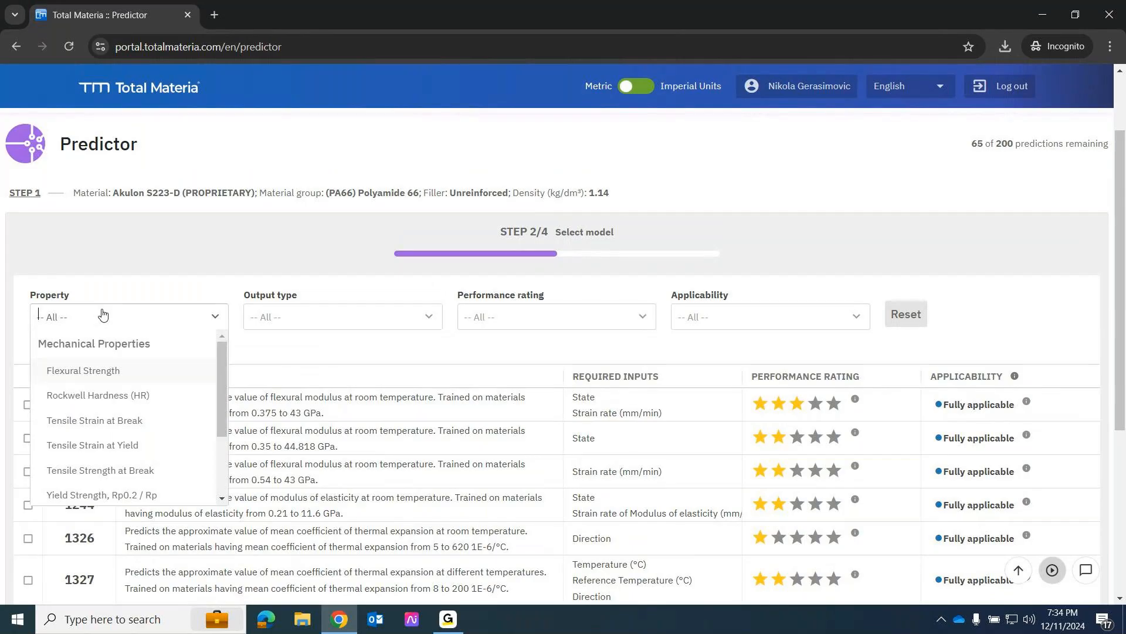
type("yield")
left_click(88, 394)
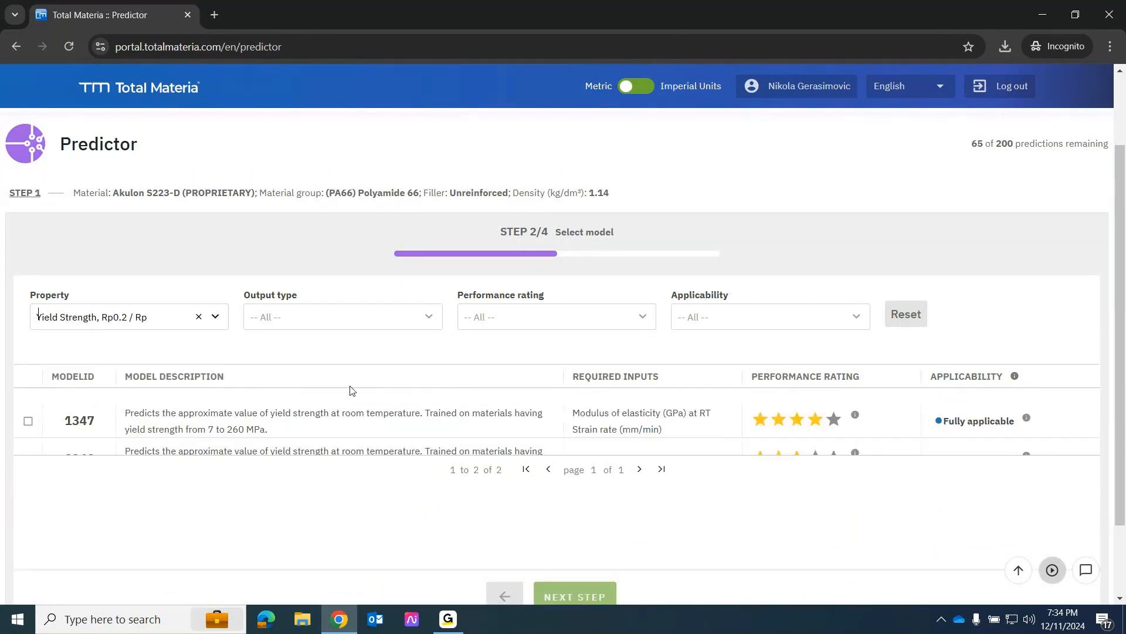
scroll(352, 390, "down", 1)
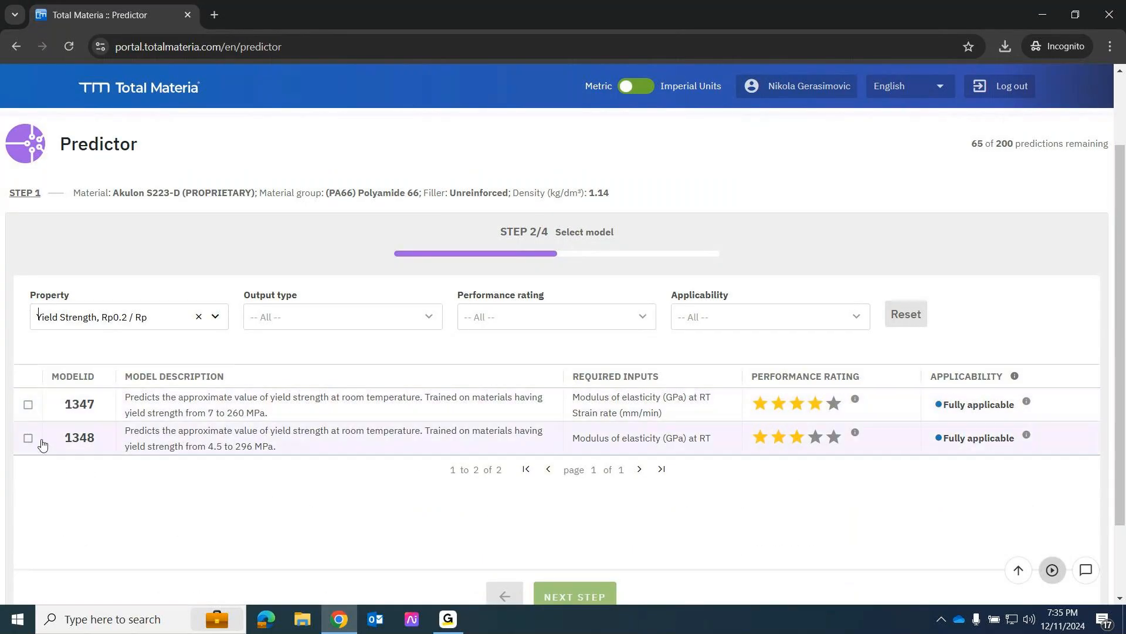
- Select yield strength model 1347 and continue to its model parameters
left_click(28, 404)
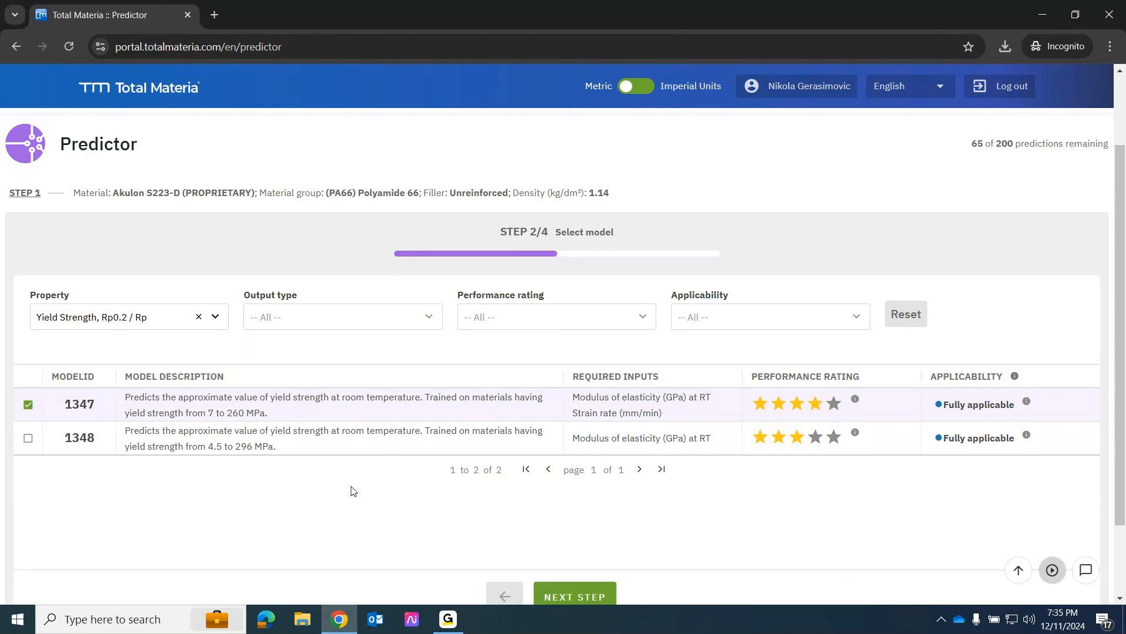
scroll(584, 481, "down", 2)
left_click(595, 503)
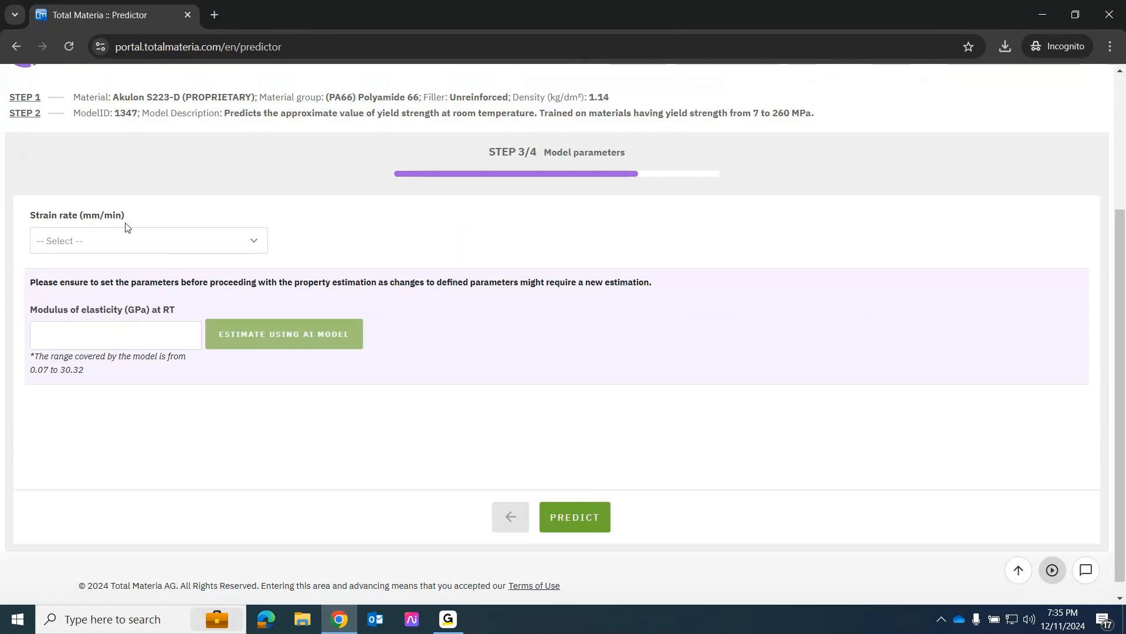
- Set the strain rate to 5 mm/min and the modulus of elasticity at RT to 10 GPa, and run the yield strength prediction
left_click(159, 245)
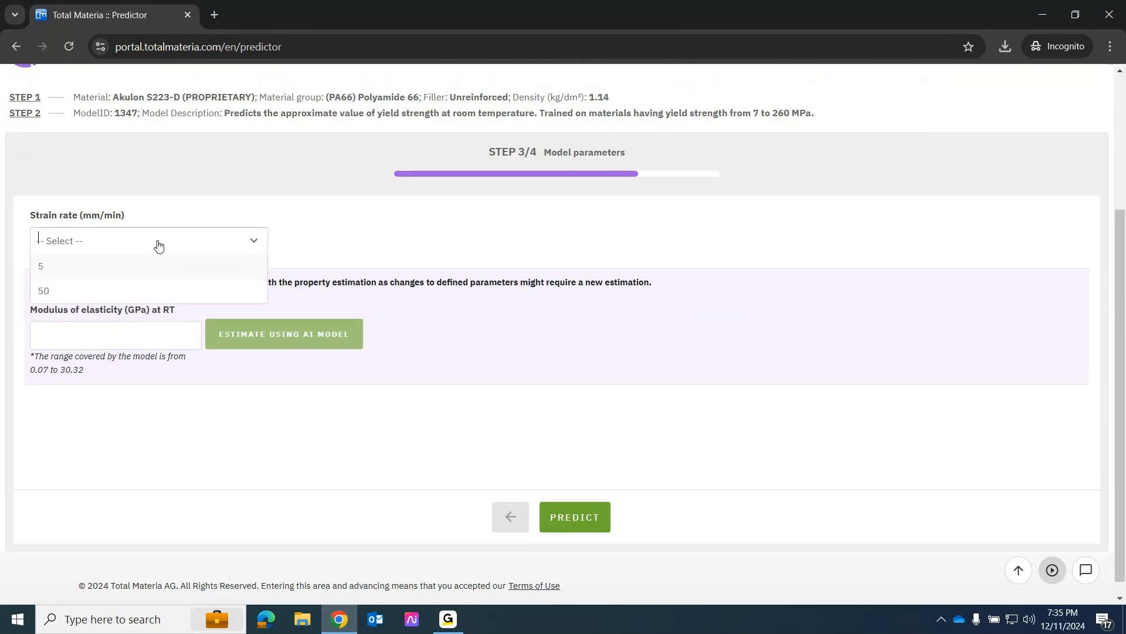
left_click(77, 266)
left_click(102, 335)
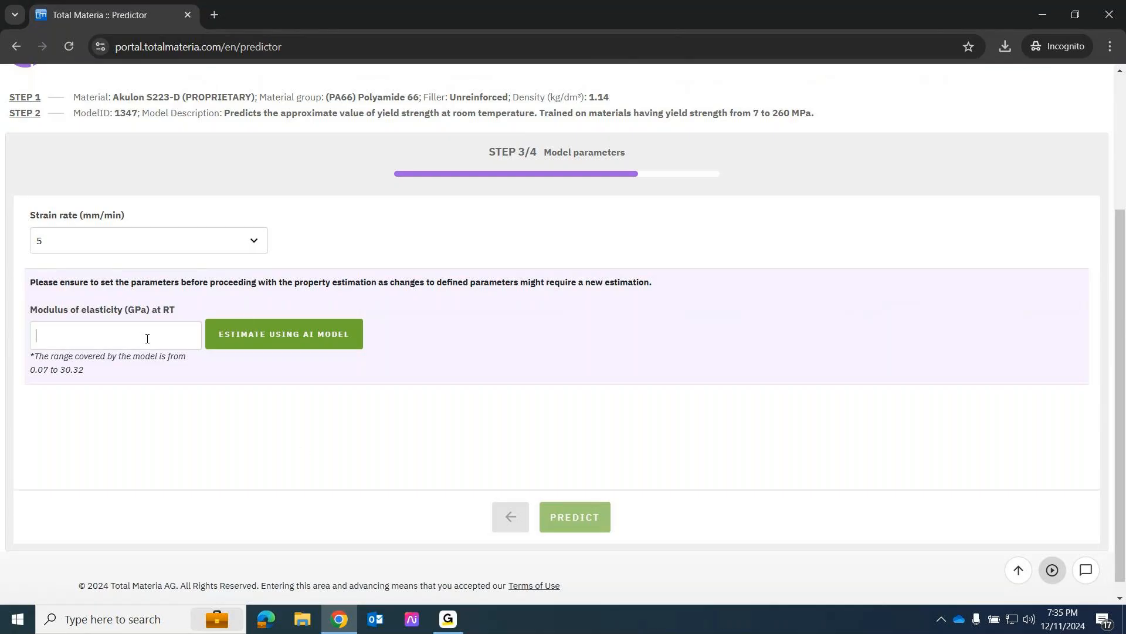
type("10")
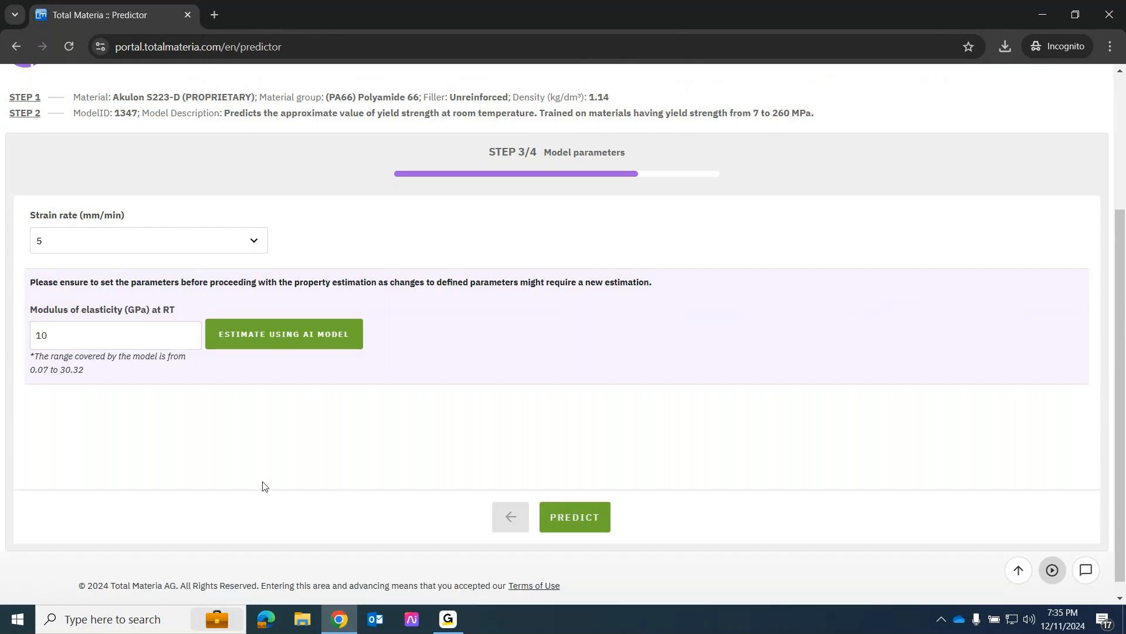
left_click(601, 528)
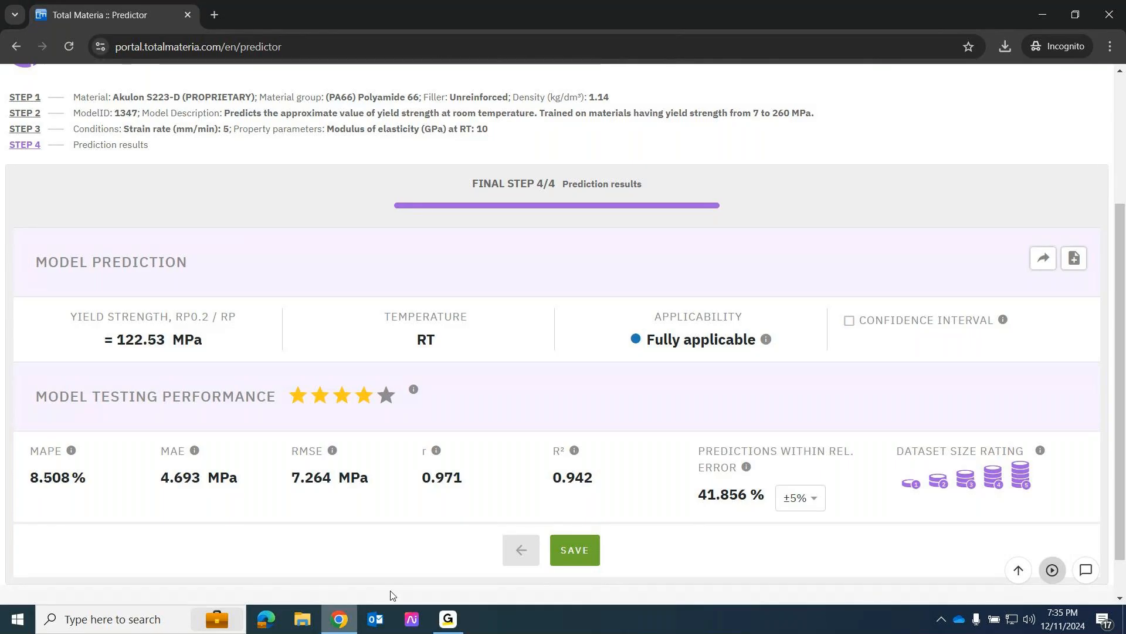
left_click(447, 619)
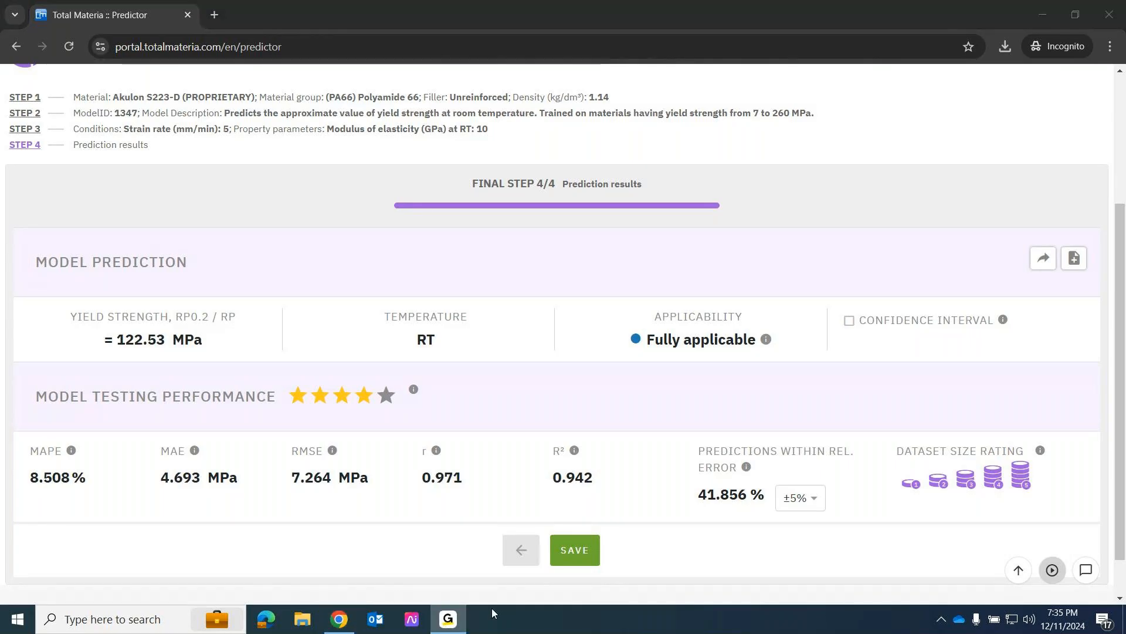